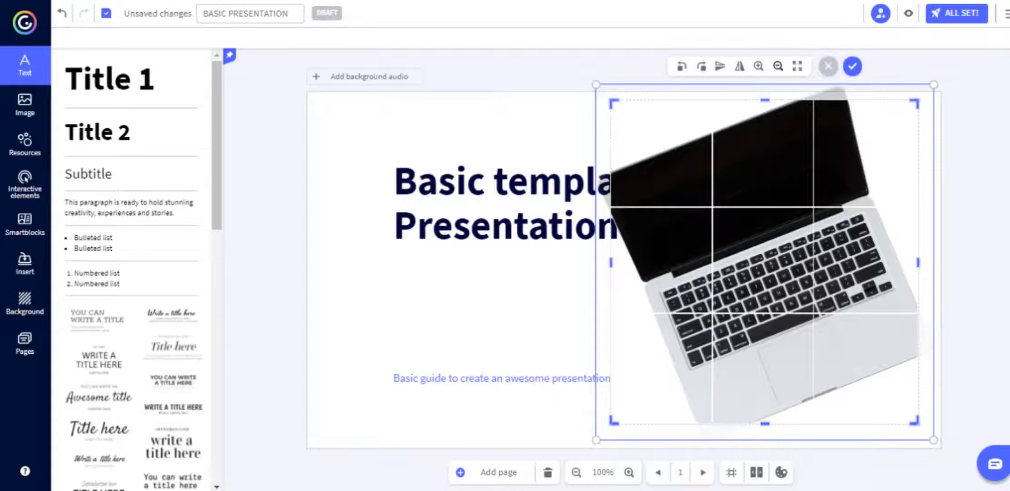
Exit cropping with the laptop photo at its original size, then select the title box.
{"action": "left_click", "coordinate": [778, 66]}
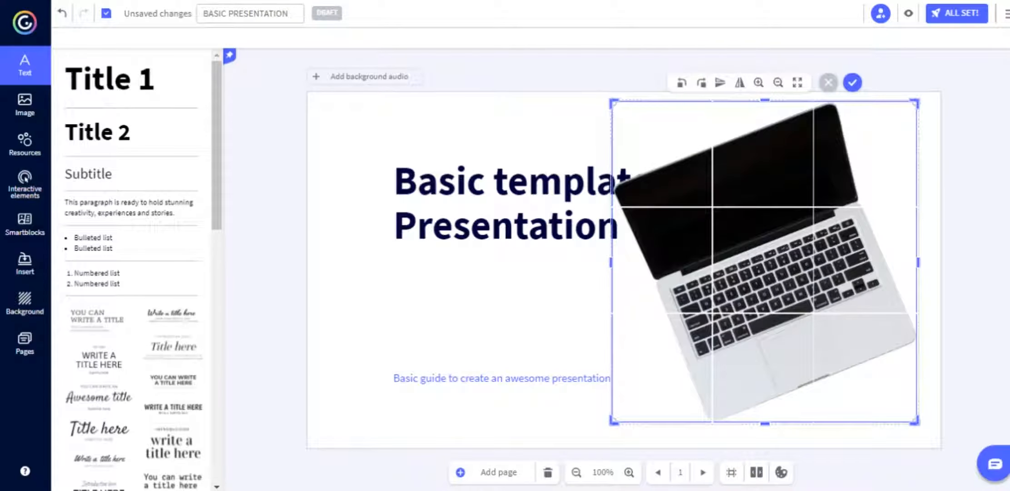
{"action": "left_click", "coordinate": [829, 83]}
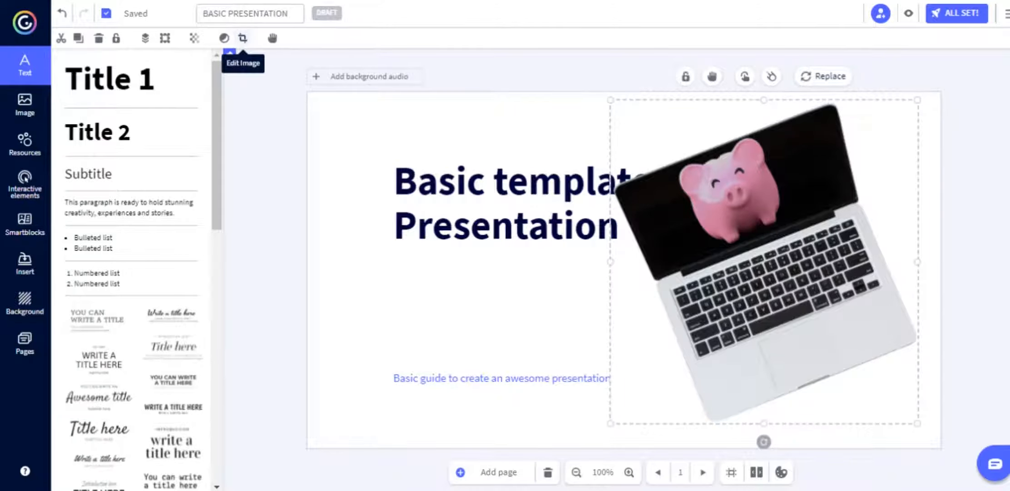
{"action": "left_click", "coordinate": [242, 39]}
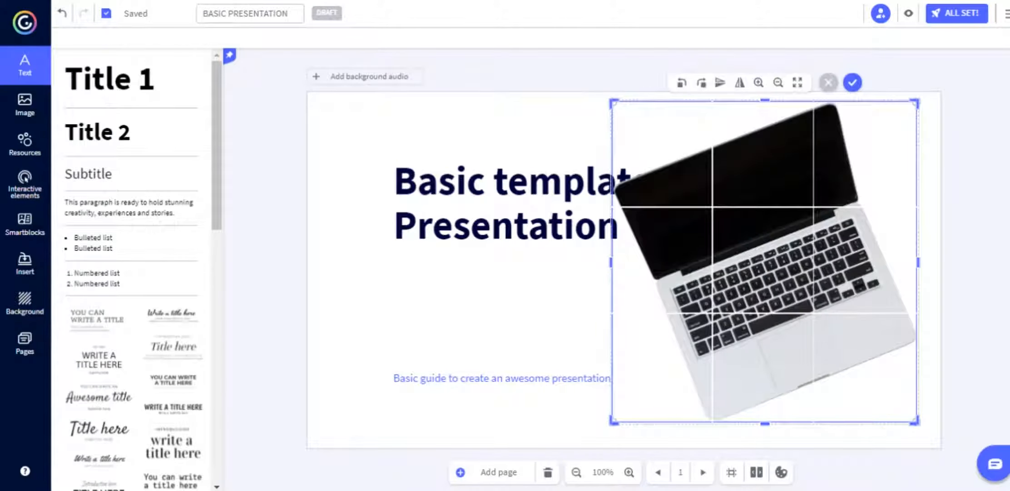
{"action": "left_click", "coordinate": [852, 82]}
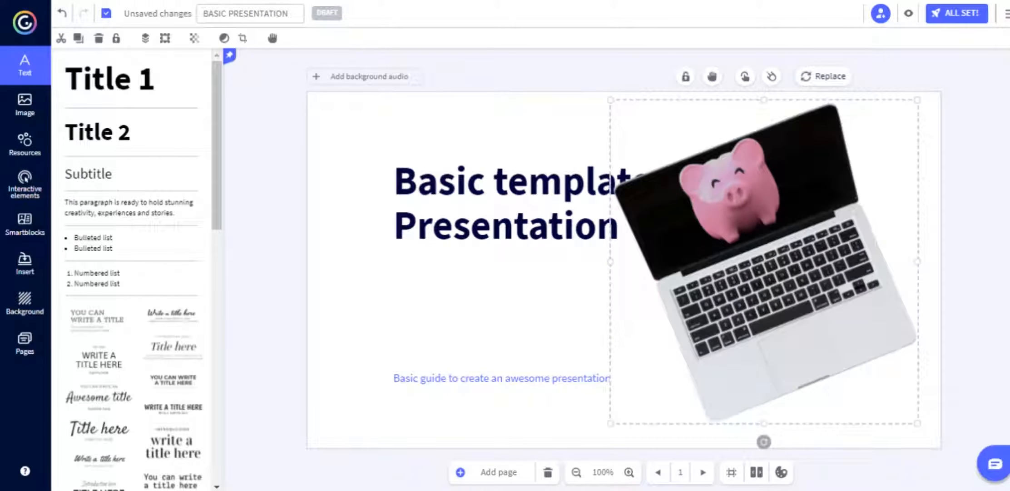
{"action": "key", "text": "Escape"}
{"action": "left_click", "coordinate": [494, 182]}
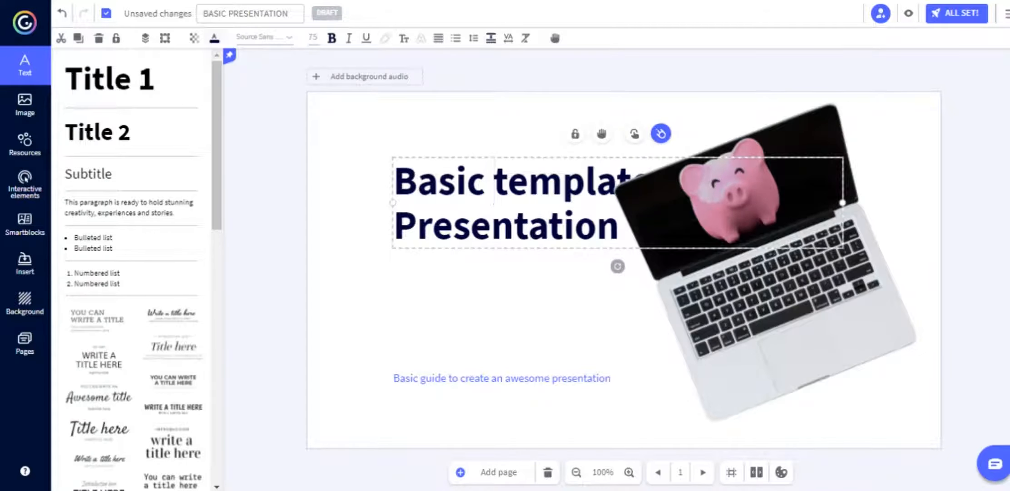
Change the title text colour to dark green.
{"action": "left_click", "coordinate": [215, 39]}
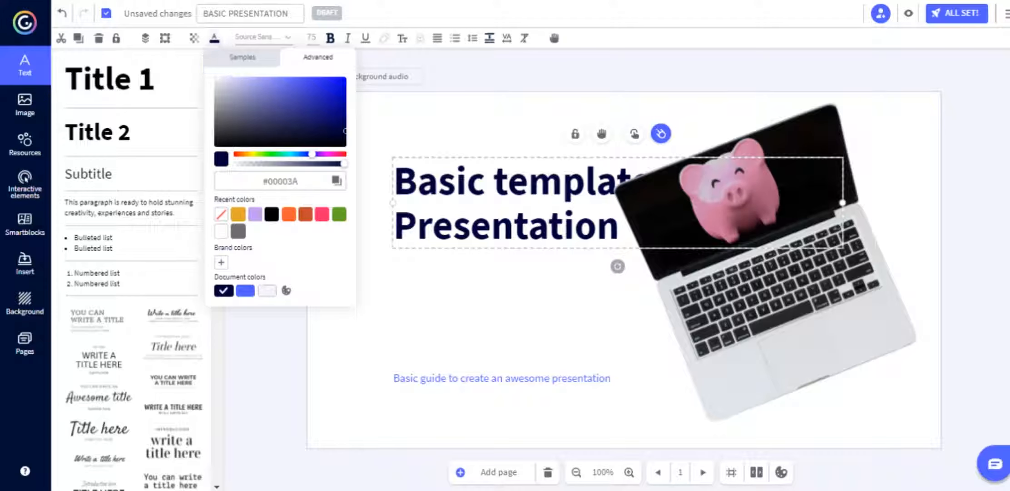
{"action": "left_click_drag", "start_coordinate": [312, 154], "coordinate": [284, 154]}
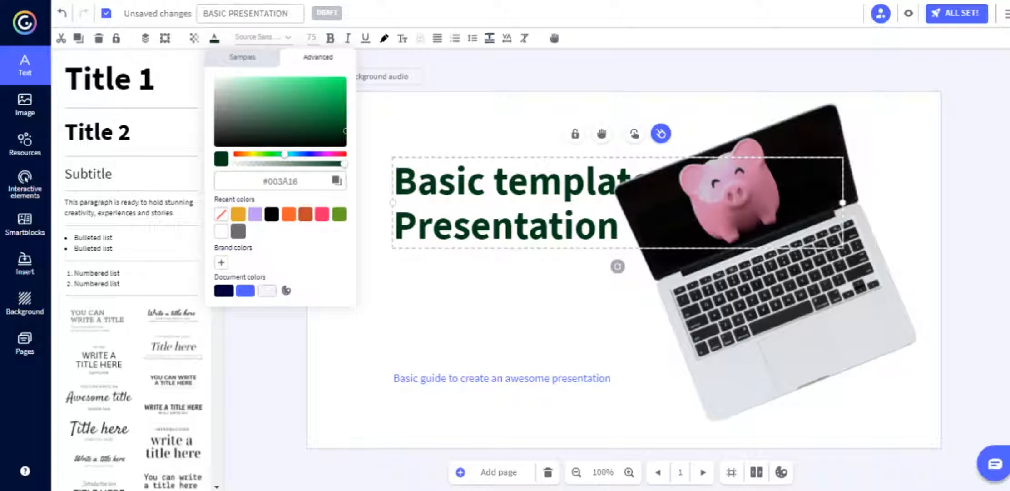
{"action": "left_click_drag", "start_coordinate": [299, 181], "coordinate": [262, 182]}
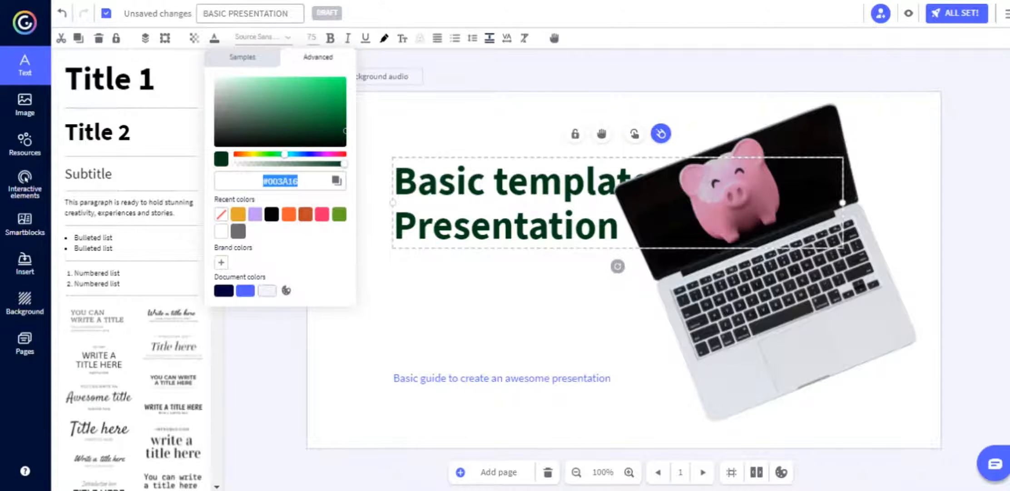
Set the title font to Special Elite and narrow its box to wrap onto four lines.
{"action": "left_click", "coordinate": [263, 37]}
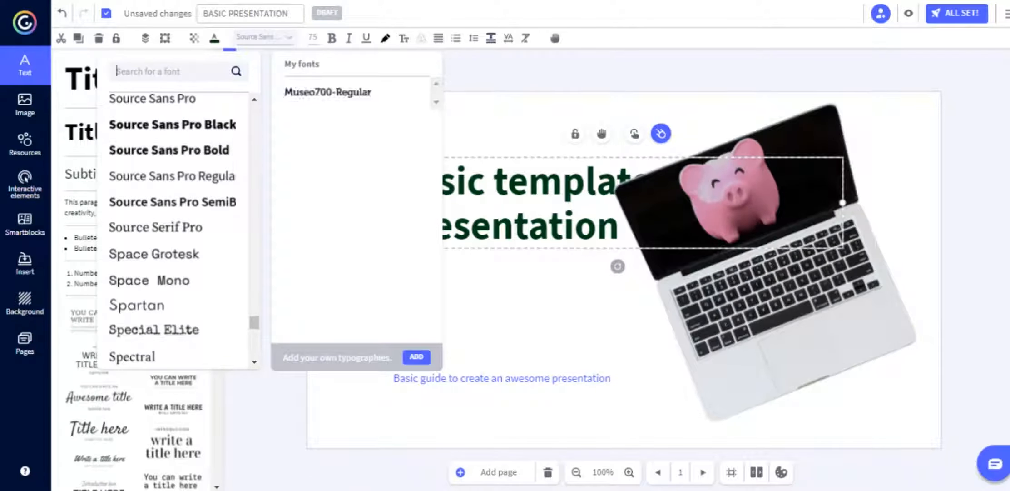
{"action": "left_click", "coordinate": [154, 329]}
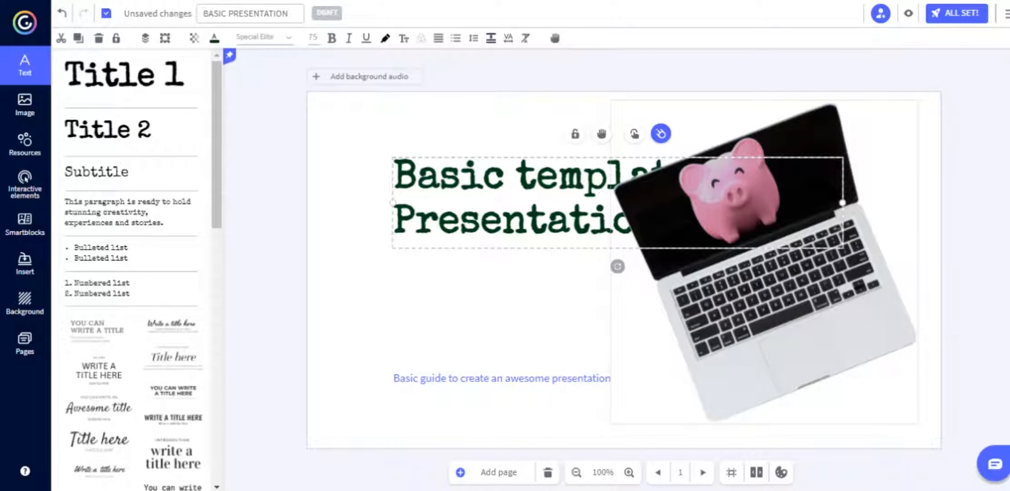
{"action": "left_click_drag", "start_coordinate": [843, 202], "coordinate": [604, 202]}
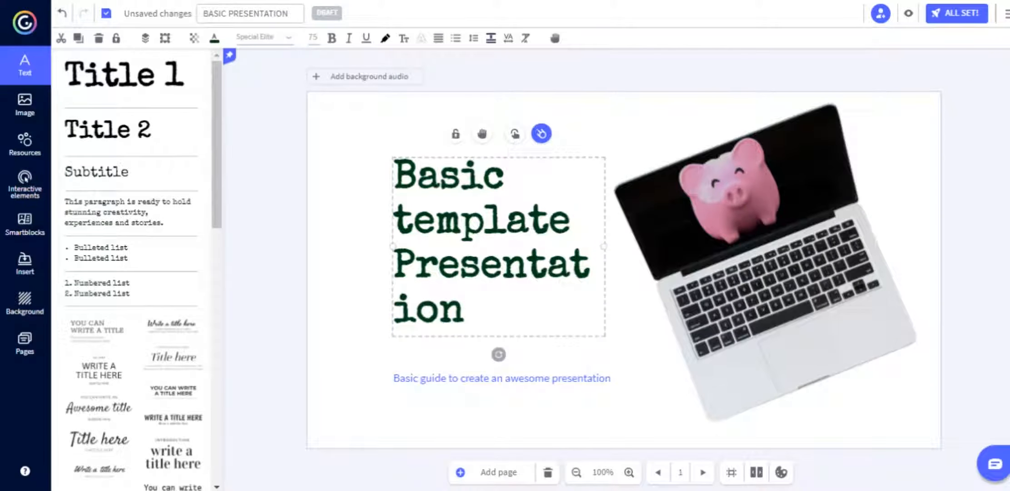
Insert the 'Write a title here' text block and delete the old Basic template Presentation title.
{"action": "scroll", "coordinate": [132, 272], "scroll_direction": "down", "scroll_amount": 8}
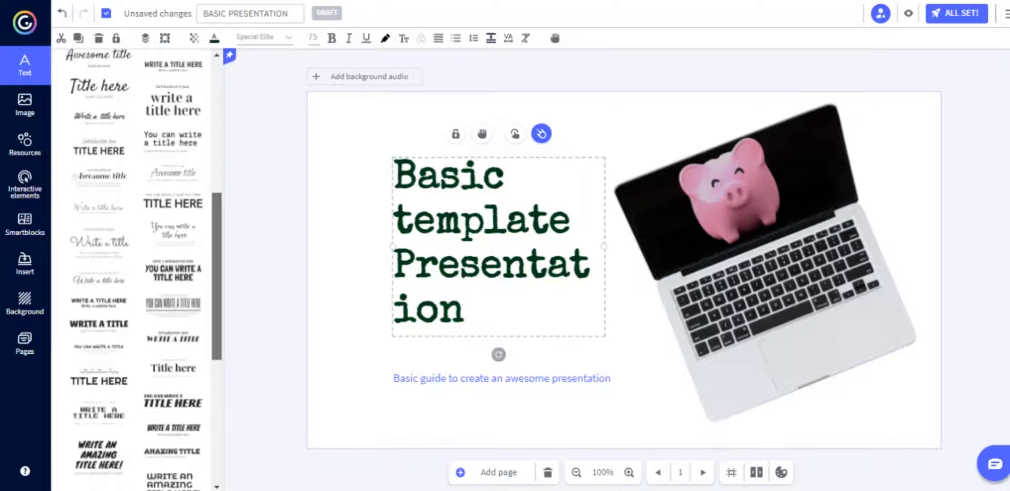
{"action": "scroll", "coordinate": [136, 273], "scroll_direction": "down", "scroll_amount": 10}
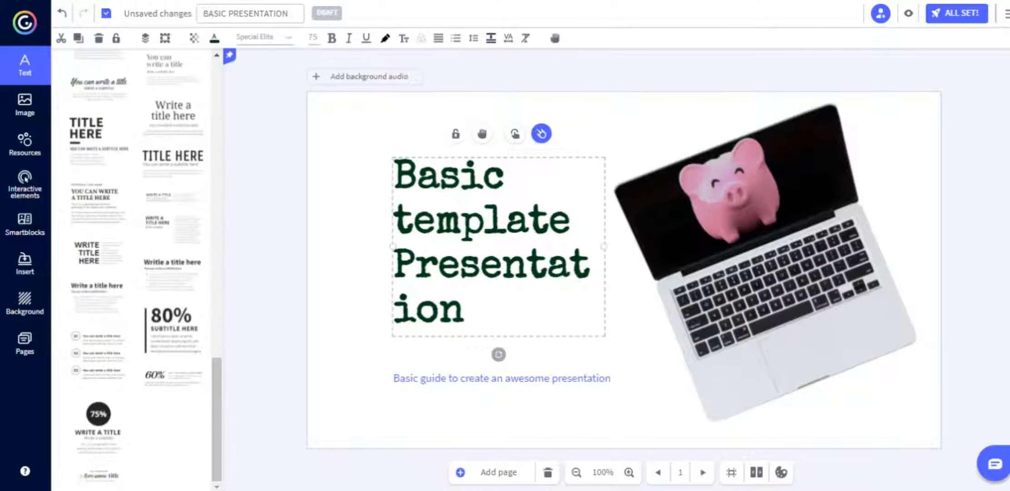
{"action": "left_click", "coordinate": [173, 116]}
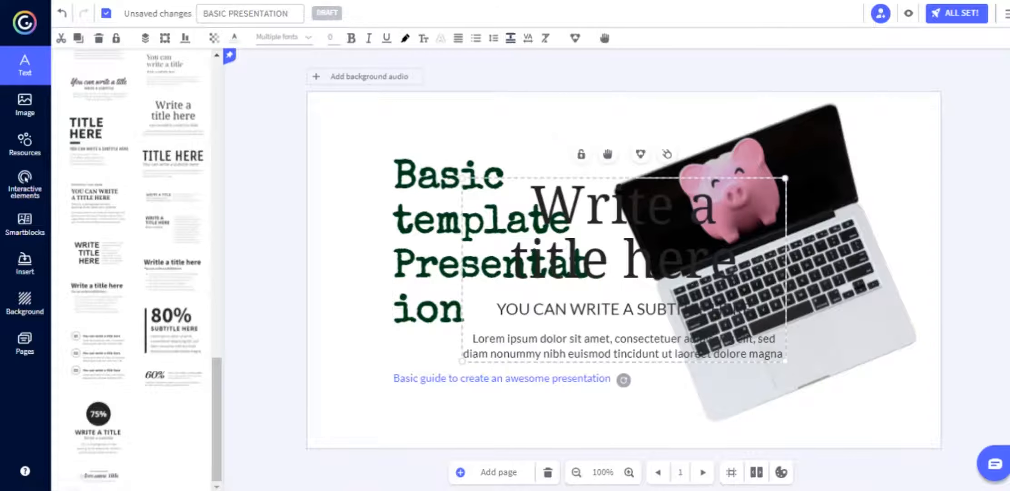
{"action": "left_click", "coordinate": [413, 222]}
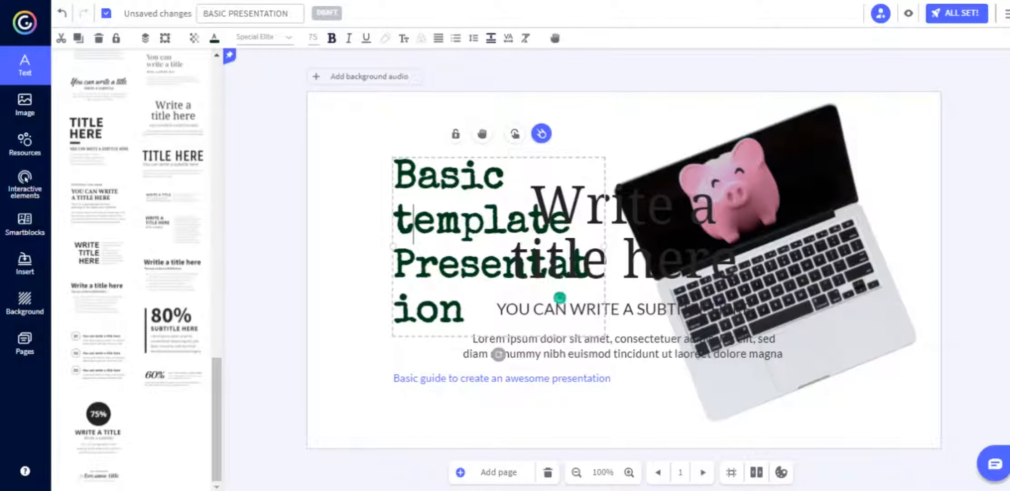
{"action": "key", "text": "Delete"}
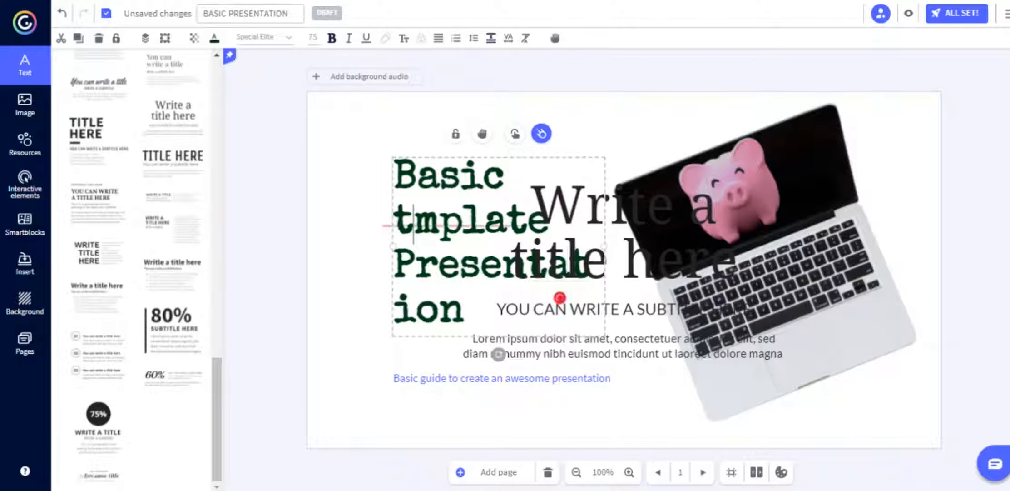
{"action": "left_click", "coordinate": [440, 178]}
{"action": "key", "text": "Delete"}
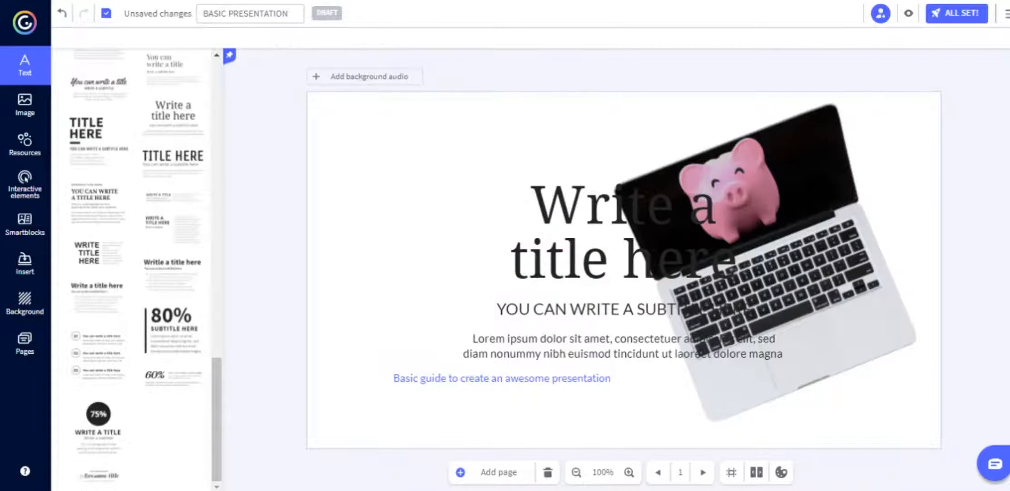
Move the new title up-left and place the subtitle and paragraph beneath it.
{"action": "left_click_drag", "start_coordinate": [590, 231], "coordinate": [450, 207]}
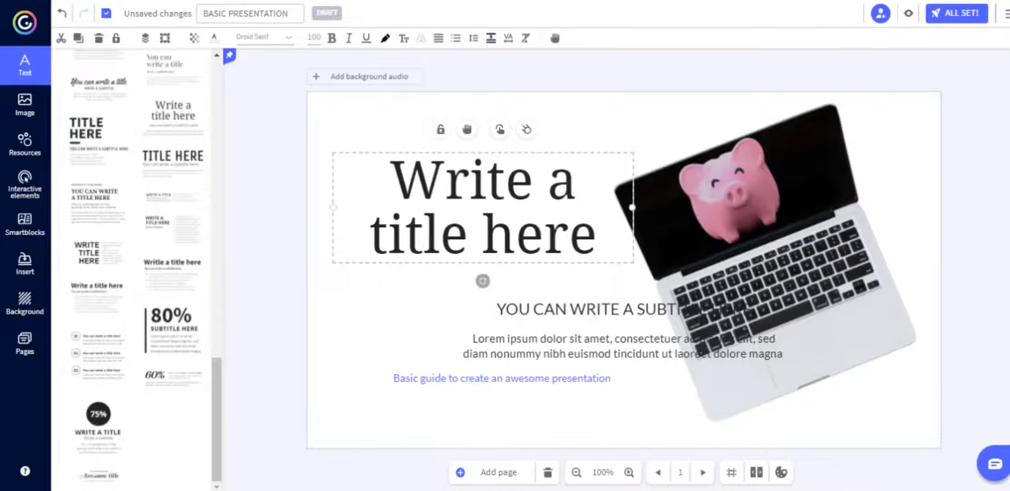
{"action": "left_click_drag", "start_coordinate": [440, 296], "coordinate": [514, 363]}
{"action": "left_click_drag", "start_coordinate": [536, 343], "coordinate": [401, 331]}
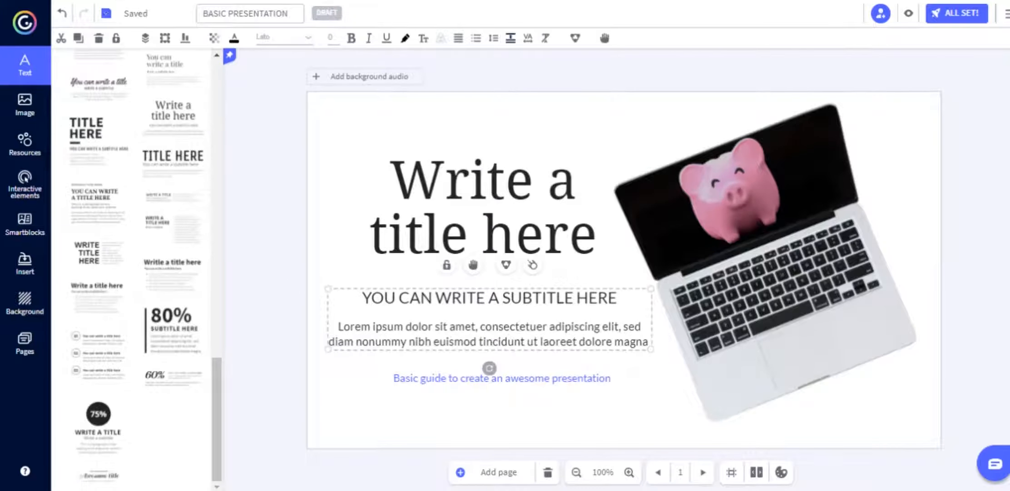
Underline the subtitle and paragraph, and give the title a lilac highlight.
{"action": "left_click", "coordinate": [330, 37]}
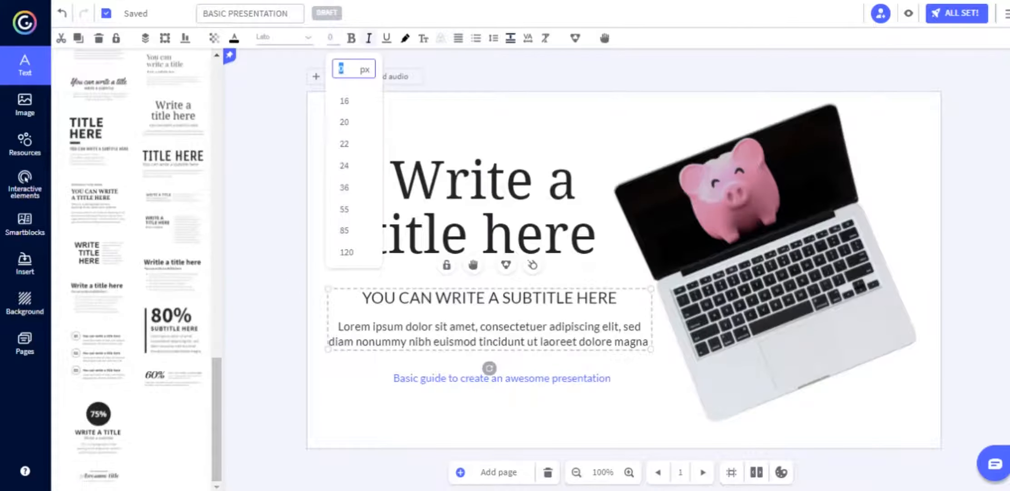
{"action": "left_click", "coordinate": [387, 38]}
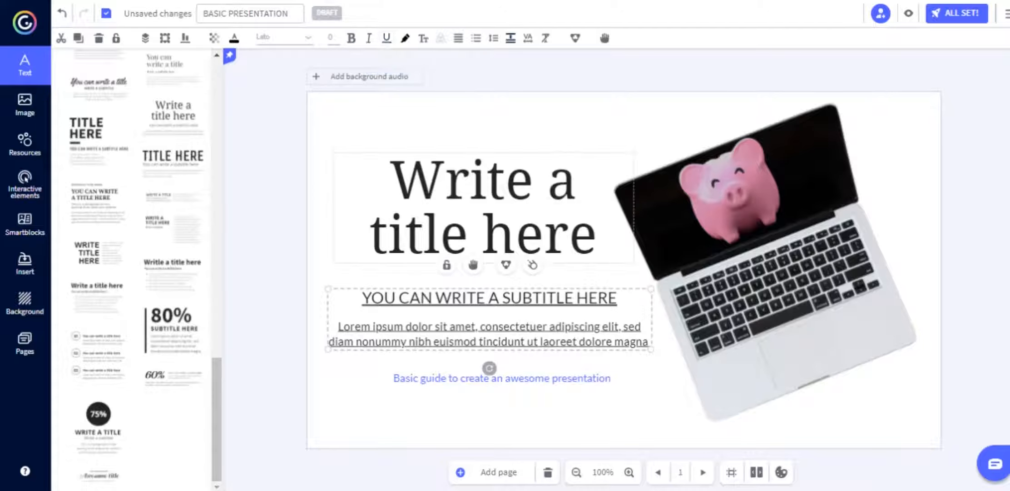
{"action": "double_click", "coordinate": [584, 232]}
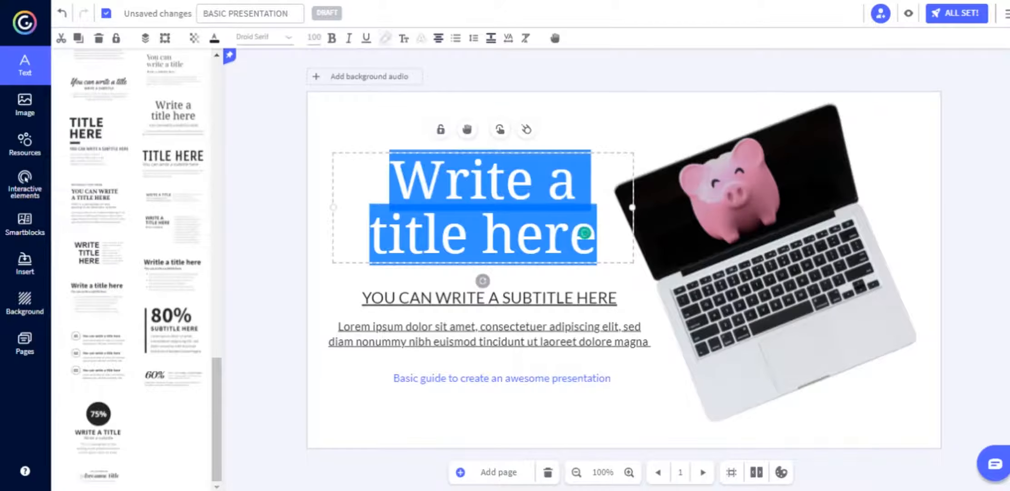
{"action": "left_click", "coordinate": [386, 38]}
{"action": "left_click", "coordinate": [442, 214]}
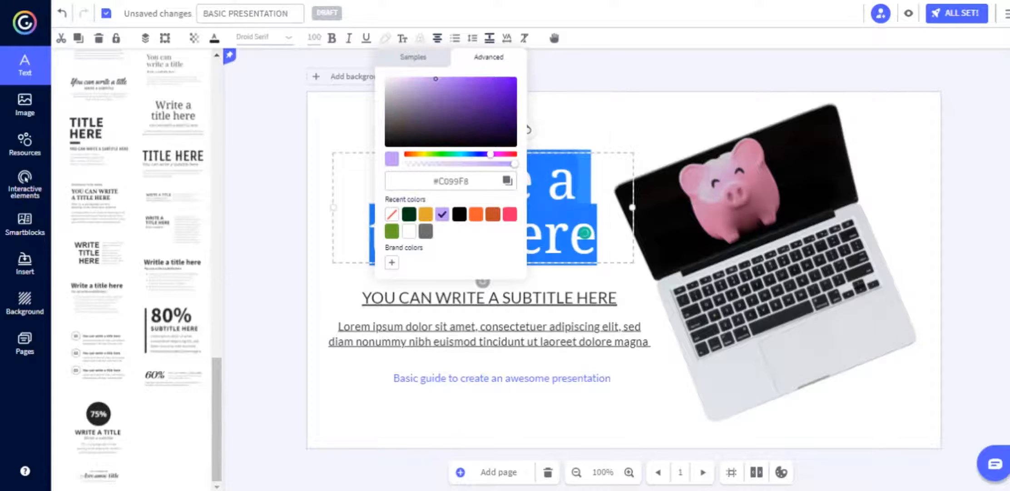
{"action": "left_click", "coordinate": [768, 254]}
{"action": "left_click", "coordinate": [970, 255]}
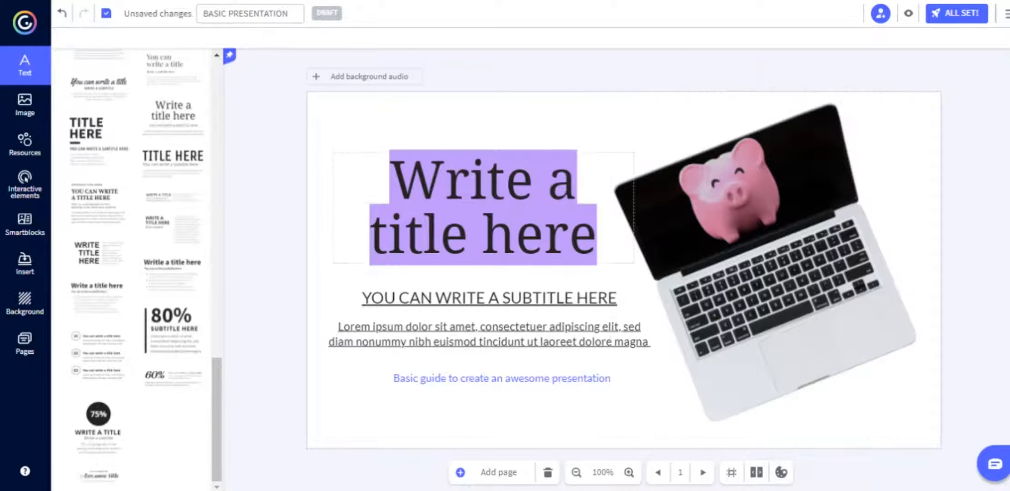
Toggle uppercase on and off for the title and add a text shadow.
{"action": "double_click", "coordinate": [483, 207]}
{"action": "left_click", "coordinate": [404, 38]}
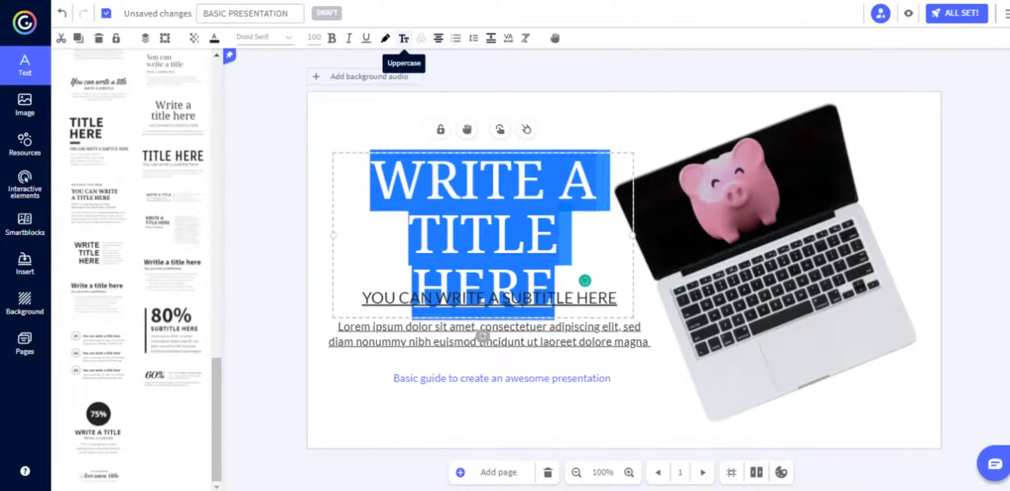
{"action": "left_click", "coordinate": [404, 38]}
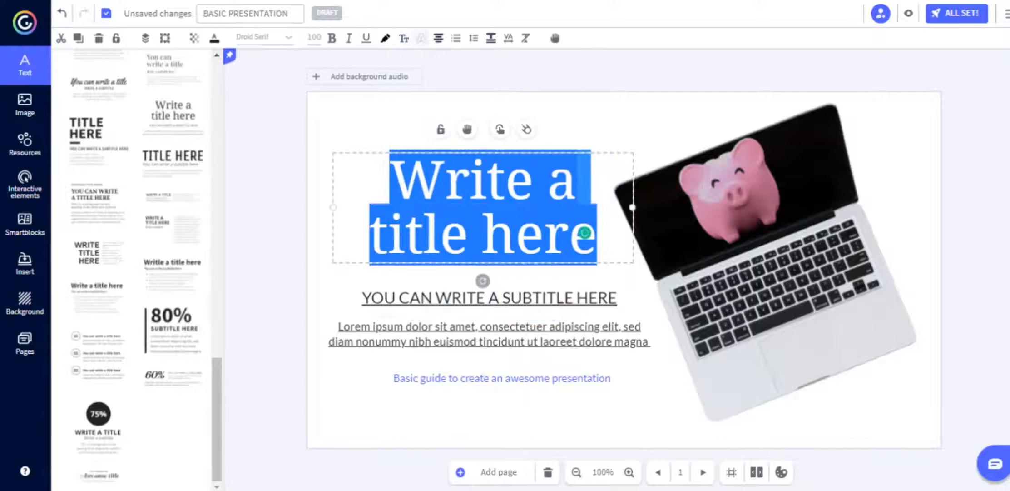
{"action": "left_click", "coordinate": [421, 38]}
{"action": "left_click", "coordinate": [545, 112]}
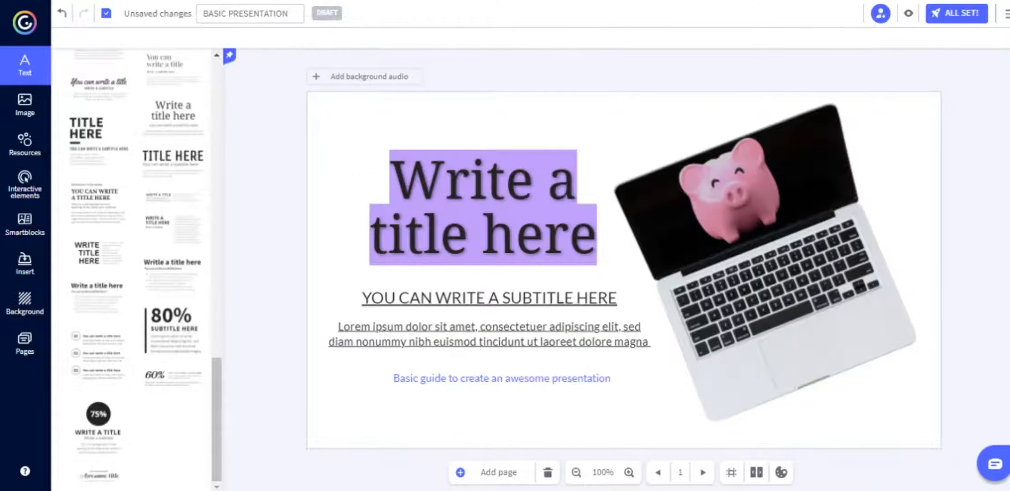
Left-align the title text and shift its box slightly right.
{"action": "left_click", "coordinate": [585, 233]}
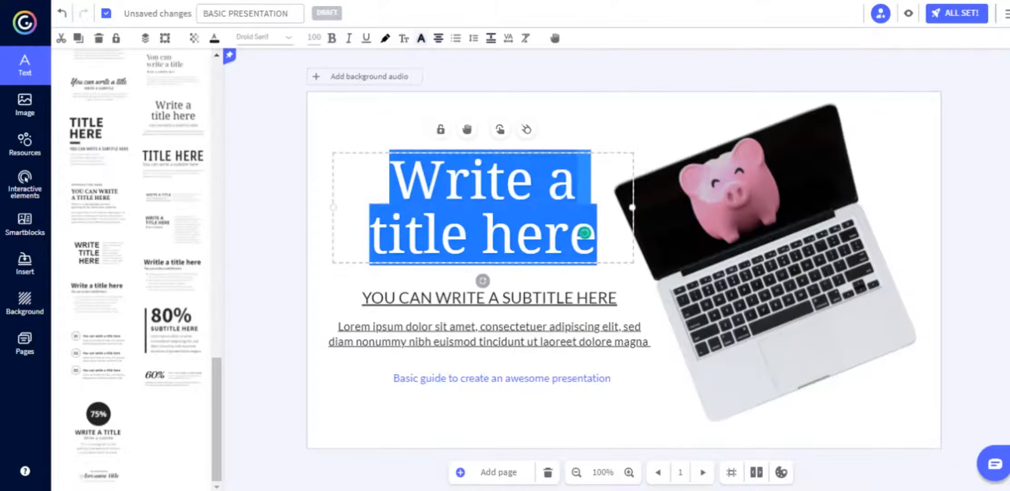
{"action": "left_click", "coordinate": [438, 38]}
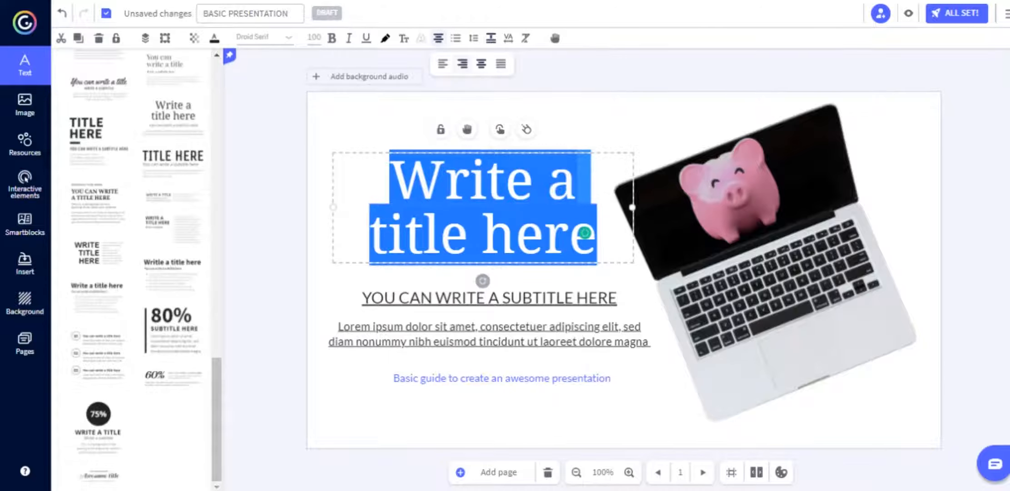
{"action": "left_click", "coordinate": [443, 64]}
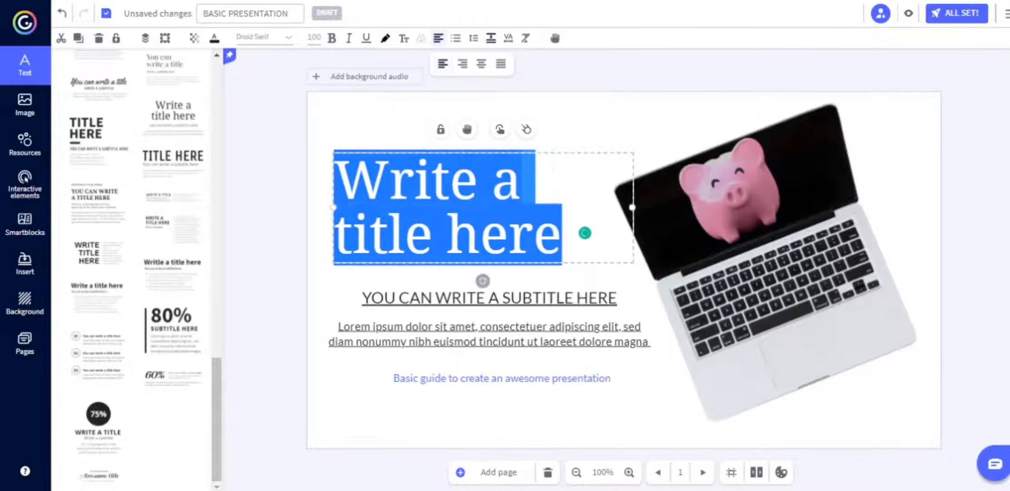
{"action": "left_click", "coordinate": [568, 119]}
{"action": "left_click_drag", "start_coordinate": [483, 207], "coordinate": [499, 207]}
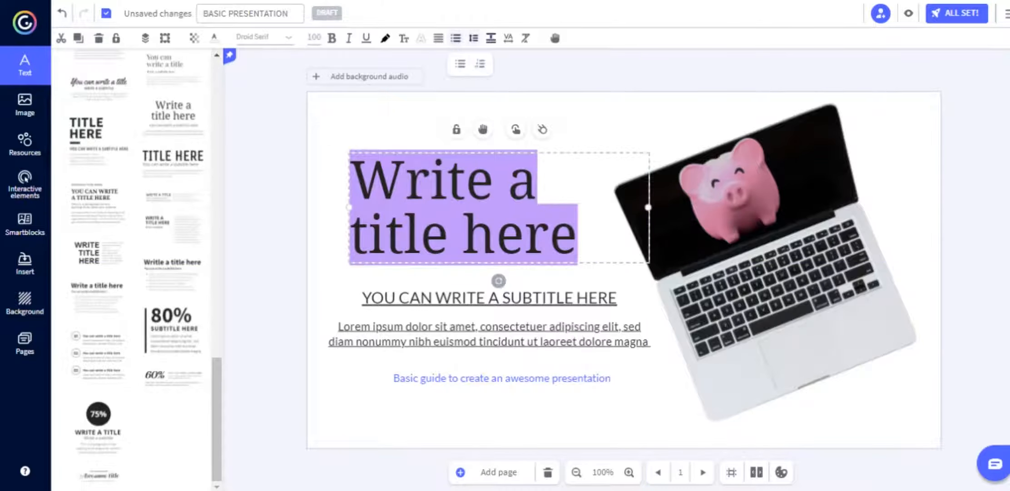
Set the title's line height to 1.03 and try the paragraph spacing options.
{"action": "left_click", "coordinate": [473, 39]}
{"action": "left_click", "coordinate": [515, 64]}
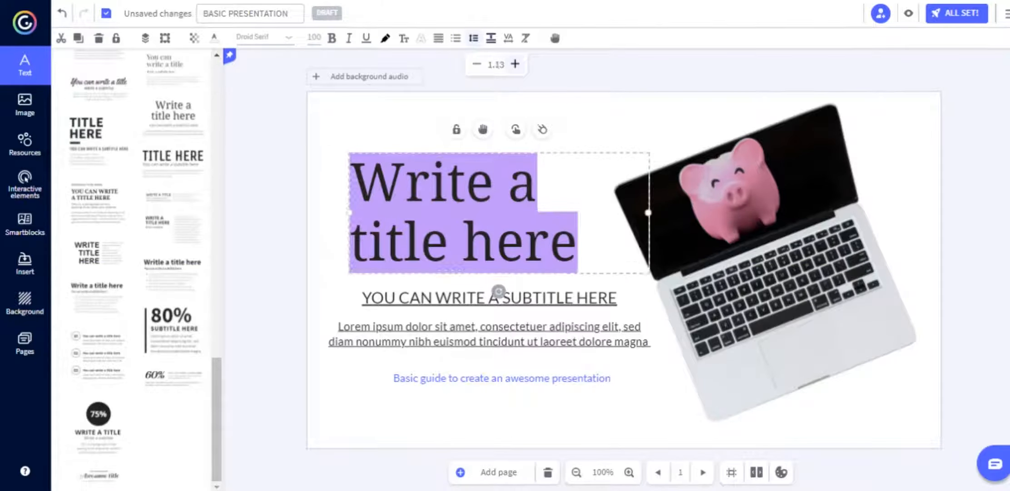
{"action": "left_click", "coordinate": [477, 64]}
{"action": "left_click", "coordinate": [477, 64]}
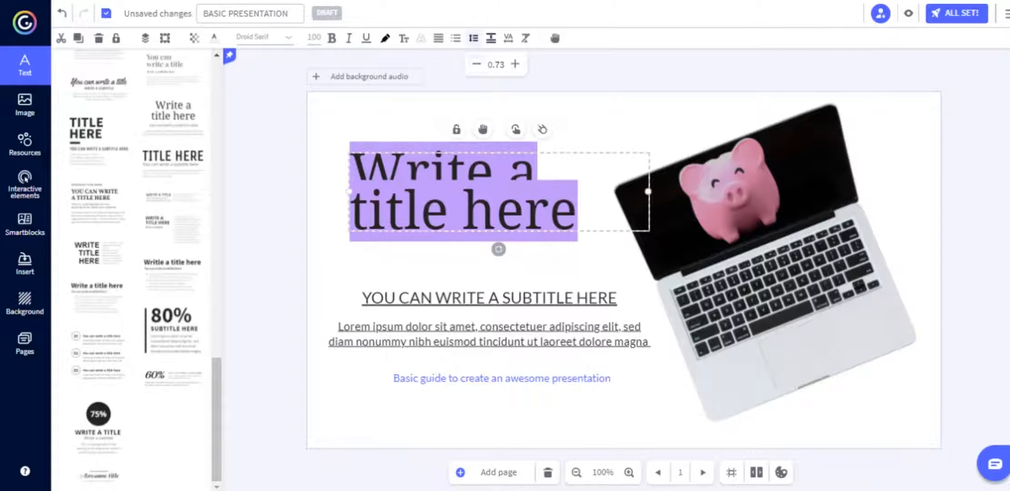
{"action": "left_click", "coordinate": [515, 64]}
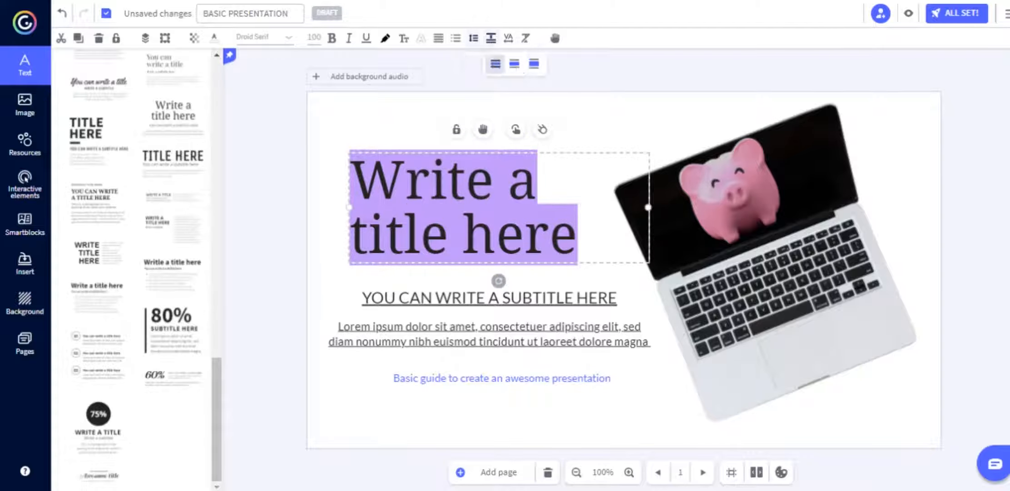
{"action": "left_click", "coordinate": [491, 38]}
{"action": "left_click", "coordinate": [514, 64]}
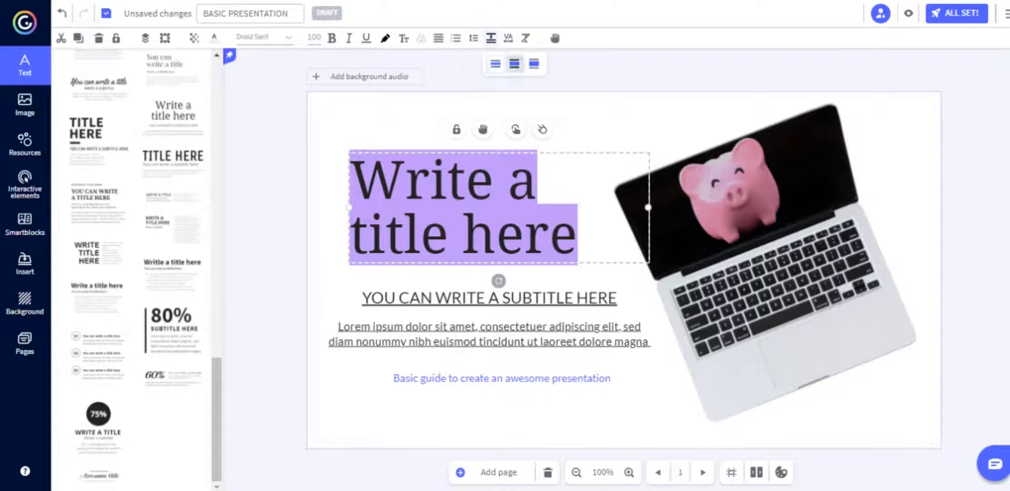
{"action": "left_click", "coordinate": [534, 64]}
Widen the title's letter spacing to 6, undoing an accidental formatting removal.
{"action": "left_click", "coordinate": [509, 38]}
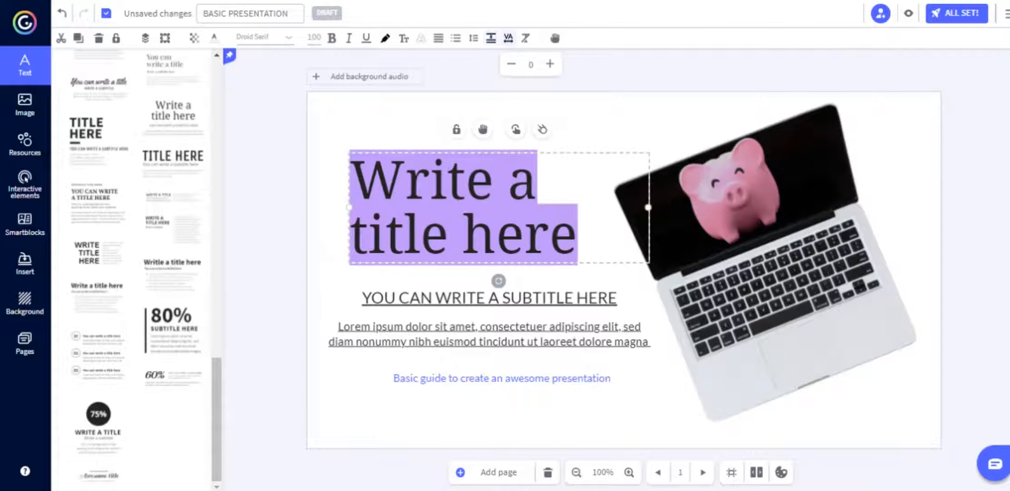
{"action": "left_click", "coordinate": [550, 64]}
{"action": "left_click", "coordinate": [550, 64]}
{"action": "left_click", "coordinate": [550, 64]}
{"action": "left_click", "coordinate": [550, 64]}
{"action": "left_click", "coordinate": [550, 64]}
{"action": "left_click", "coordinate": [550, 64]}
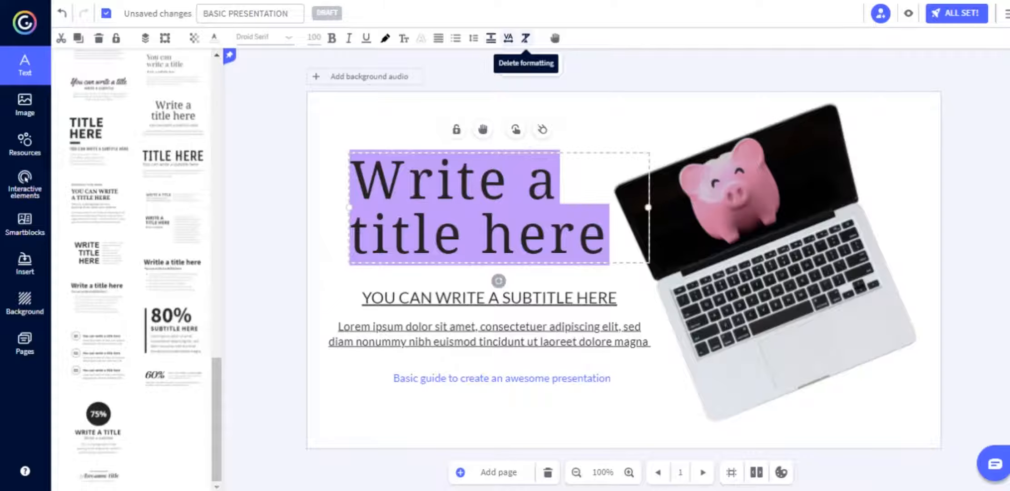
{"action": "left_click", "coordinate": [525, 38]}
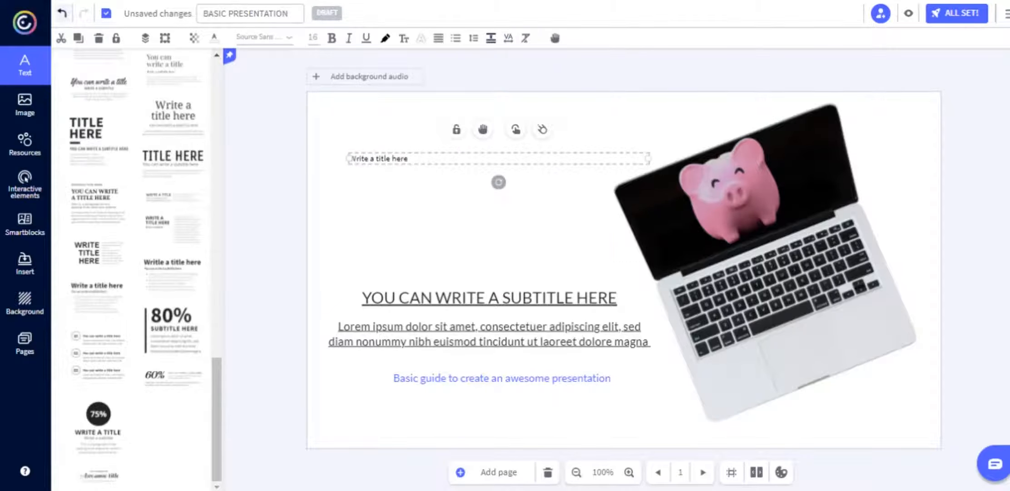
{"action": "left_click", "coordinate": [62, 13]}
{"action": "key", "text": "Escape"}
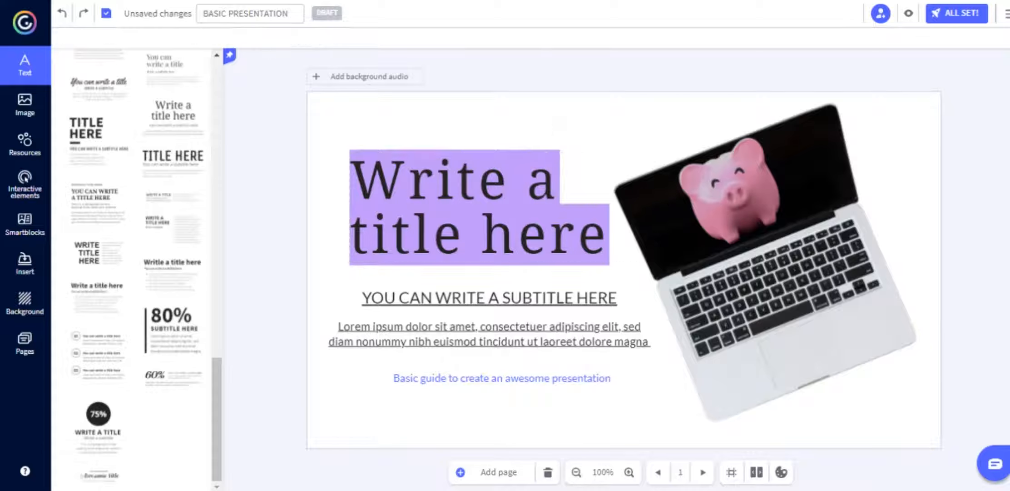
{"action": "left_click", "coordinate": [598, 232]}
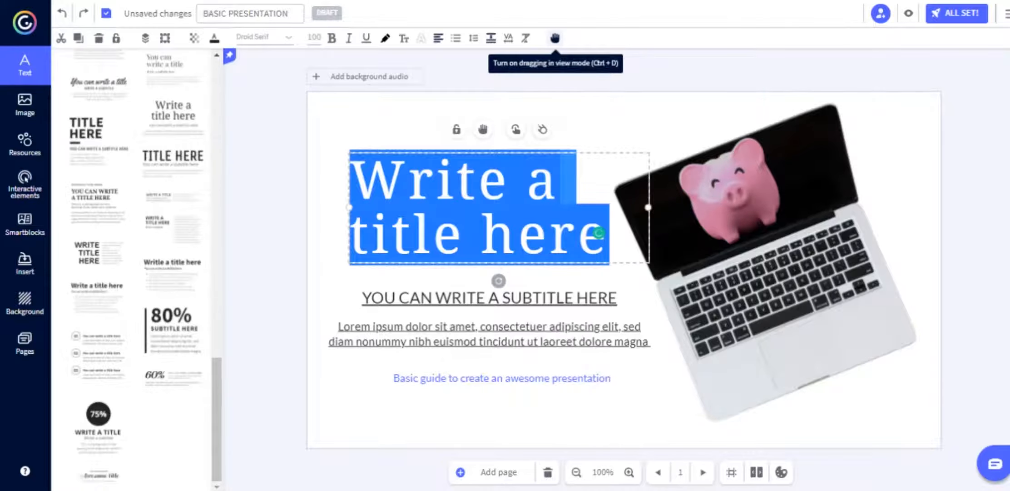
Make the title and piggy-bank image draggable in view mode, nudging the piggy bank.
{"action": "left_click", "coordinate": [555, 38]}
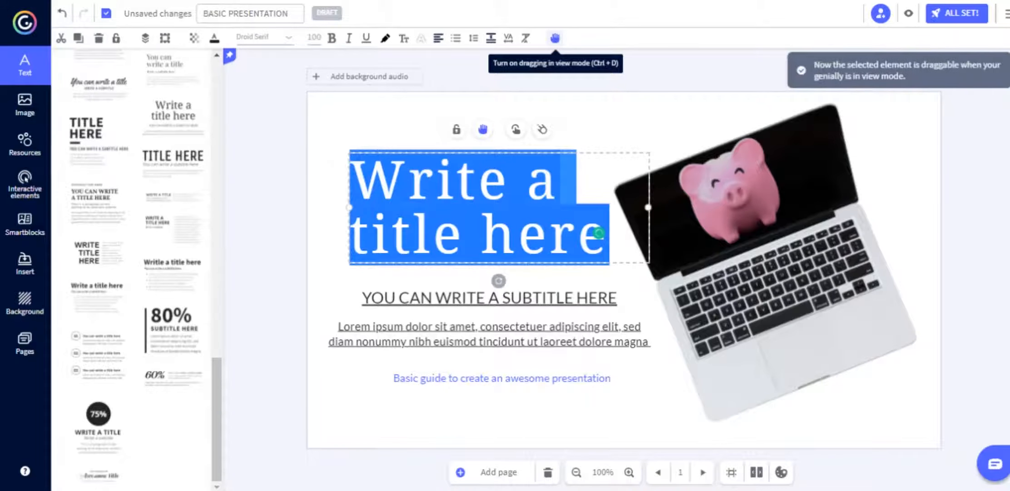
{"action": "left_click", "coordinate": [733, 195]}
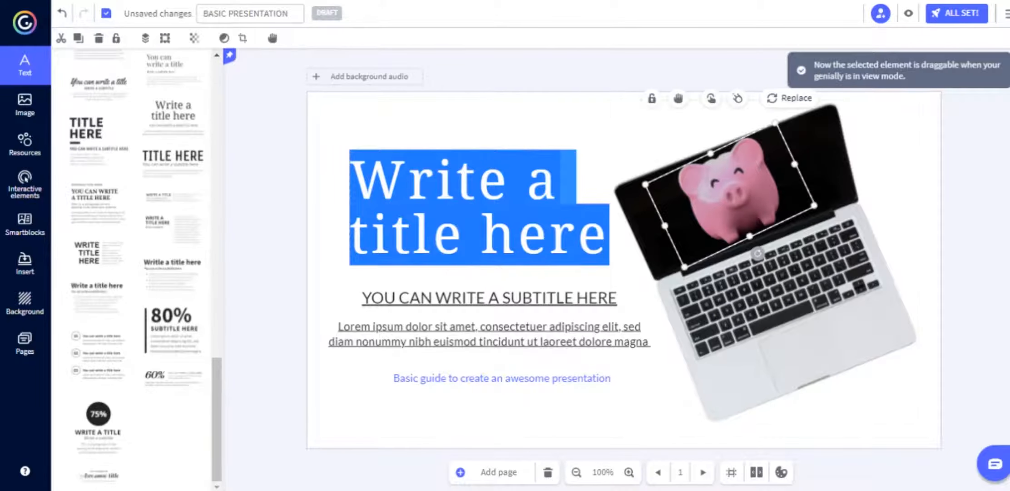
{"action": "left_click", "coordinate": [678, 98]}
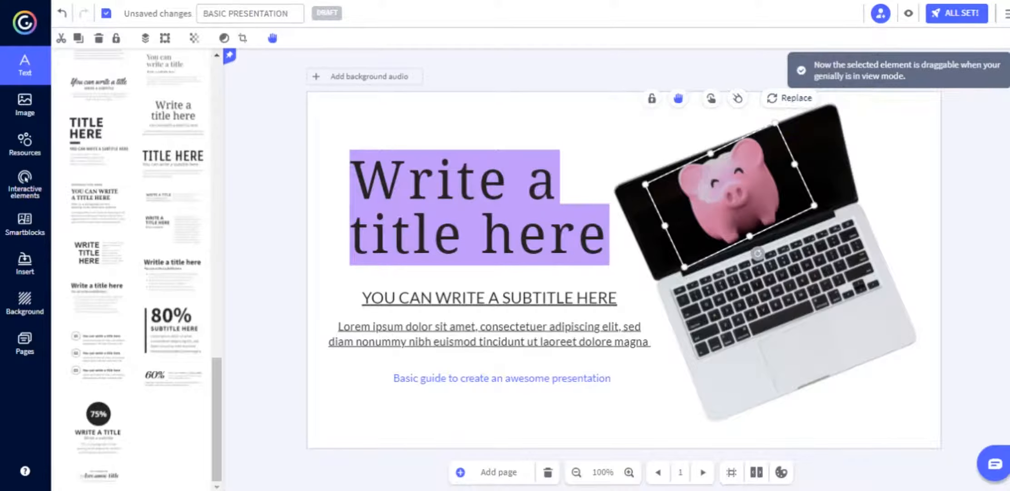
{"action": "mouse_move", "coordinate": [729, 190]}
{"action": "left_mouse_down"}
{"action": "mouse_move", "coordinate": [732, 102]}
{"action": "mouse_move", "coordinate": [756, 192]}
{"action": "mouse_move", "coordinate": [734, 214]}
{"action": "mouse_move", "coordinate": [727, 128]}
{"action": "mouse_move", "coordinate": [722, 193]}
{"action": "mouse_move", "coordinate": [736, 183]}
{"action": "left_mouse_up"}
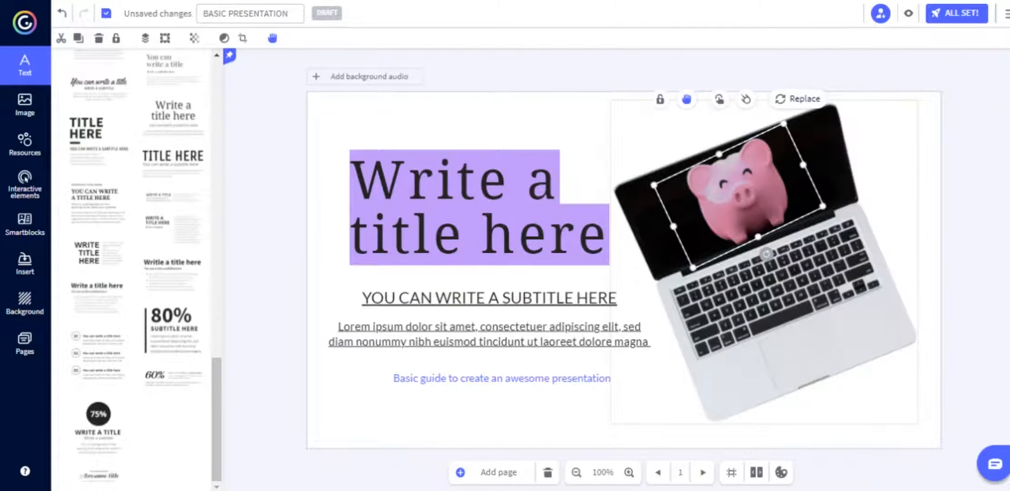
Make the laptop image draggable in view mode and bring up its interactivity options.
{"action": "left_click", "coordinate": [765, 311]}
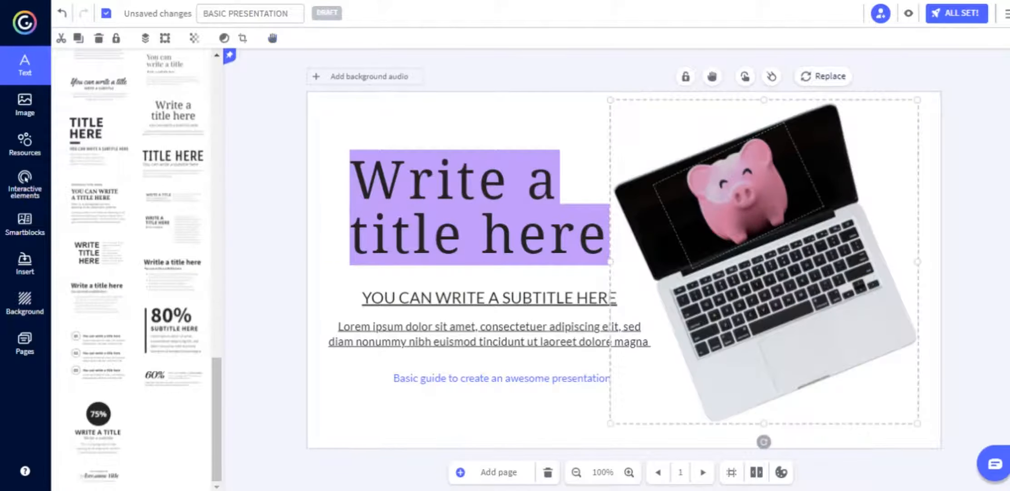
{"action": "left_click", "coordinate": [739, 195]}
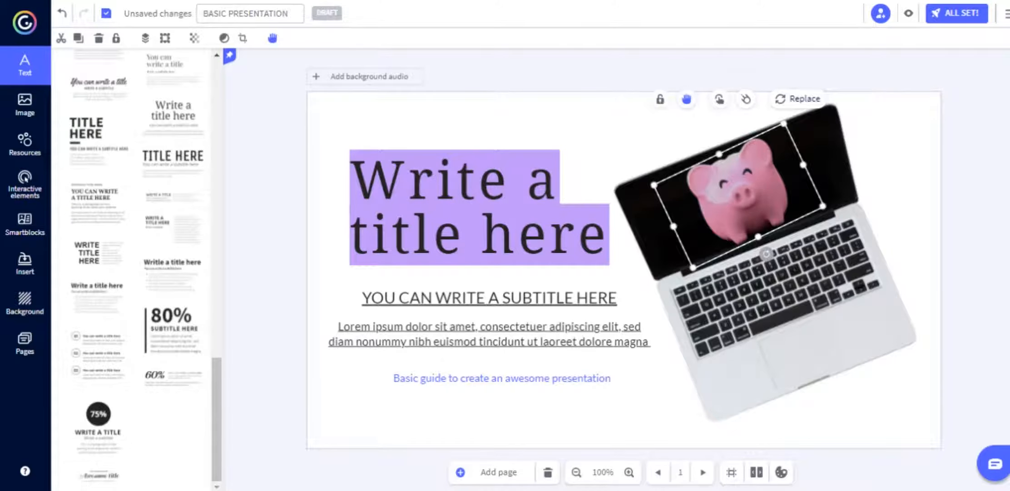
{"action": "left_click", "coordinate": [972, 191]}
{"action": "left_click", "coordinate": [790, 314]}
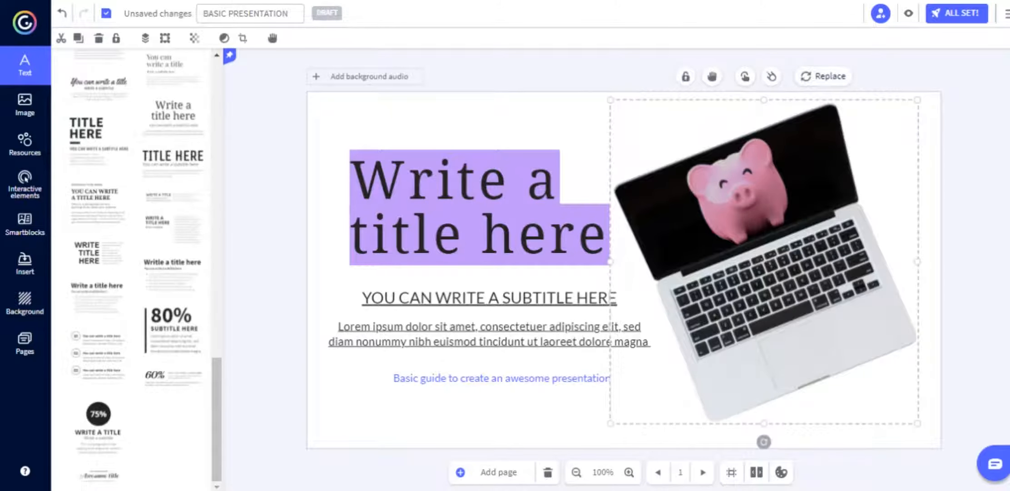
{"action": "left_click", "coordinate": [712, 76]}
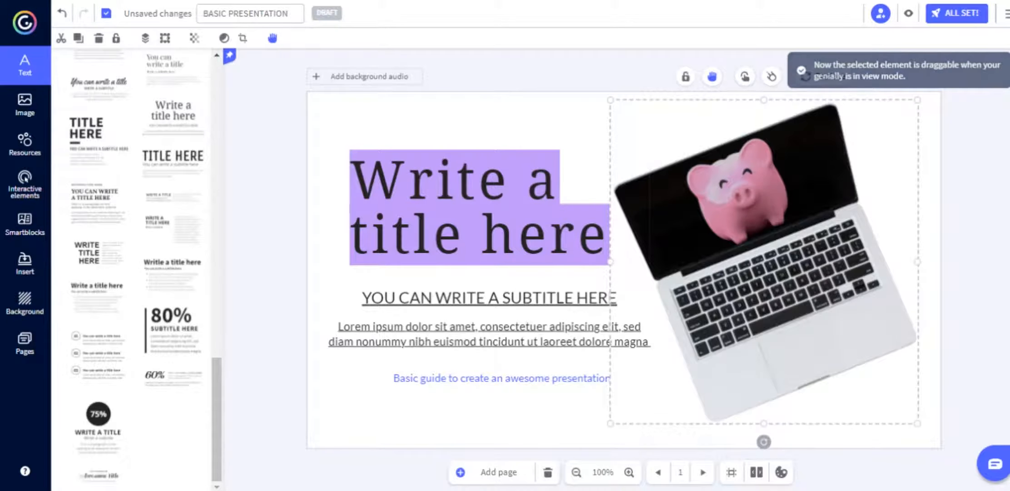
{"action": "left_click", "coordinate": [745, 76]}
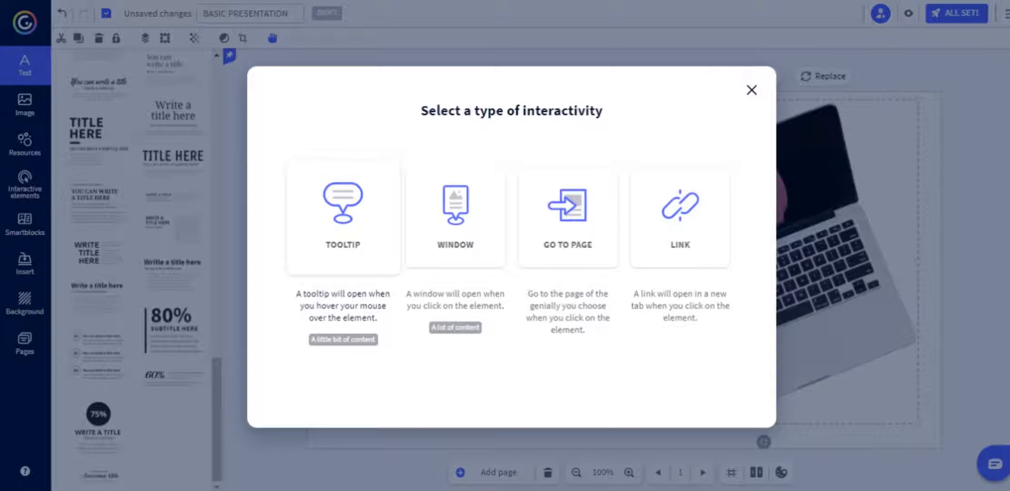
Add a Tooltip reading 'text', trying a dark blue background and white text colour.
{"action": "left_click", "coordinate": [343, 213]}
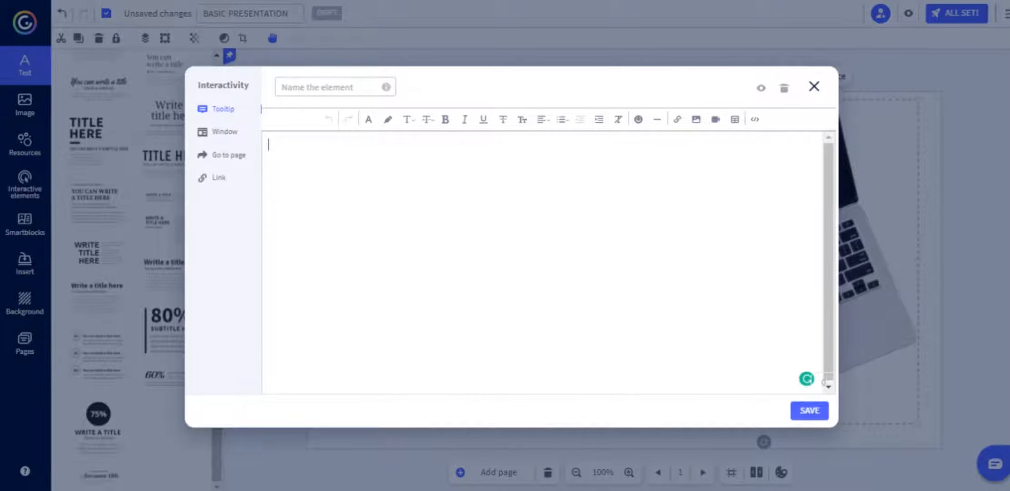
{"action": "type", "text": "text"}
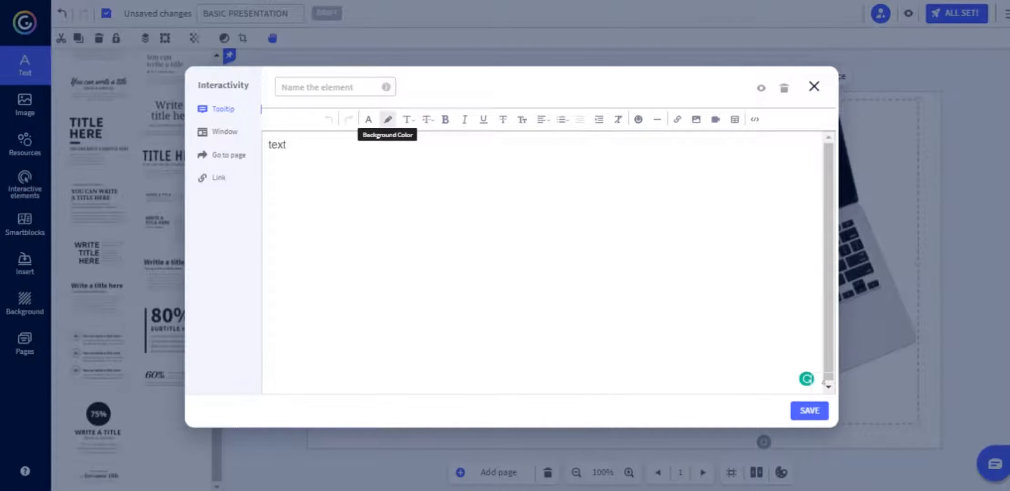
{"action": "key", "text": "ctrl+a"}
{"action": "left_click", "coordinate": [388, 119]}
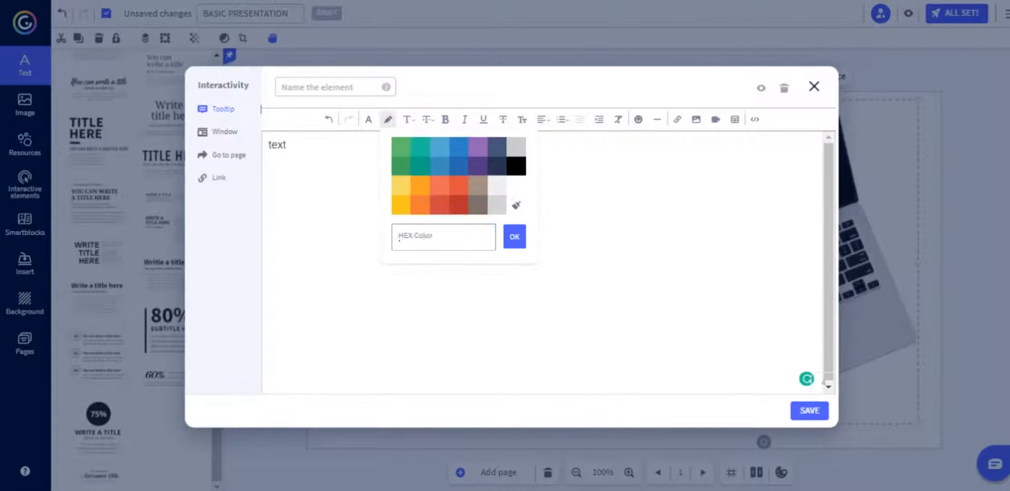
{"action": "left_click", "coordinate": [458, 166]}
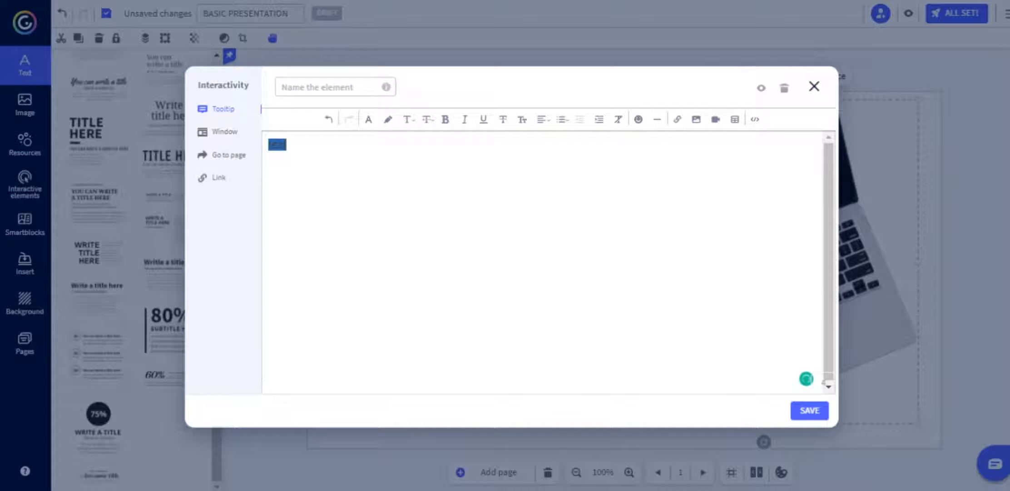
{"action": "key", "text": "ctrl+z"}
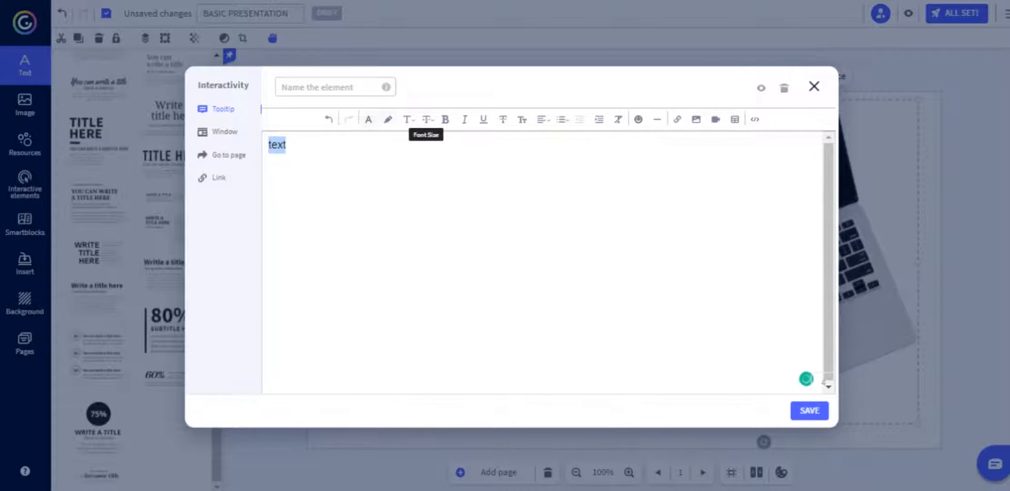
{"action": "left_click", "coordinate": [369, 119]}
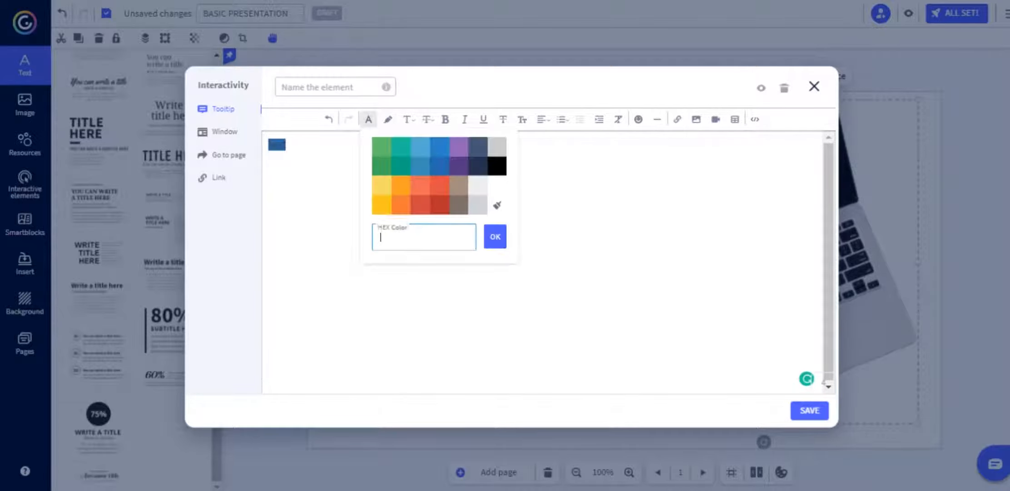
{"action": "left_click", "coordinate": [496, 185]}
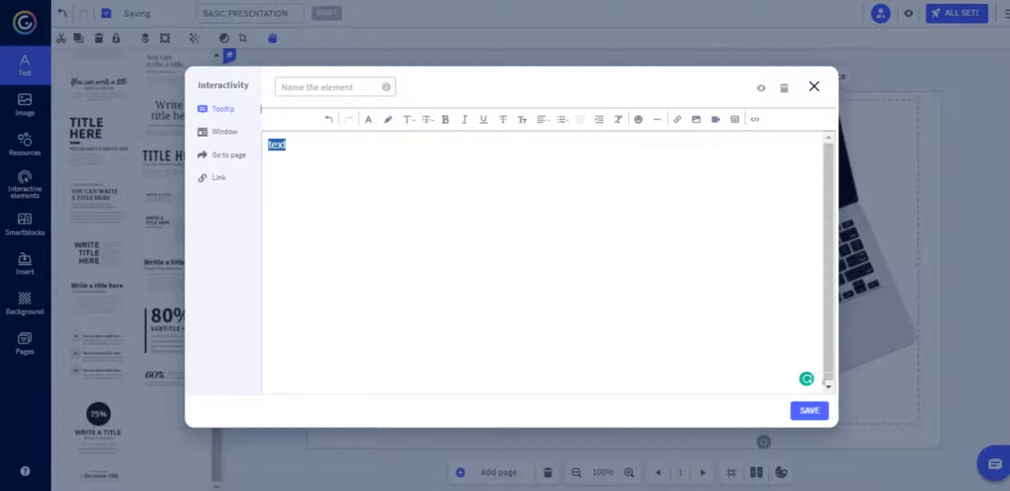
{"action": "key", "text": "ctrl+z"}
Check the tooltip's HTML source, add a new code line, and save the tooltip.
{"action": "left_click", "coordinate": [638, 119]}
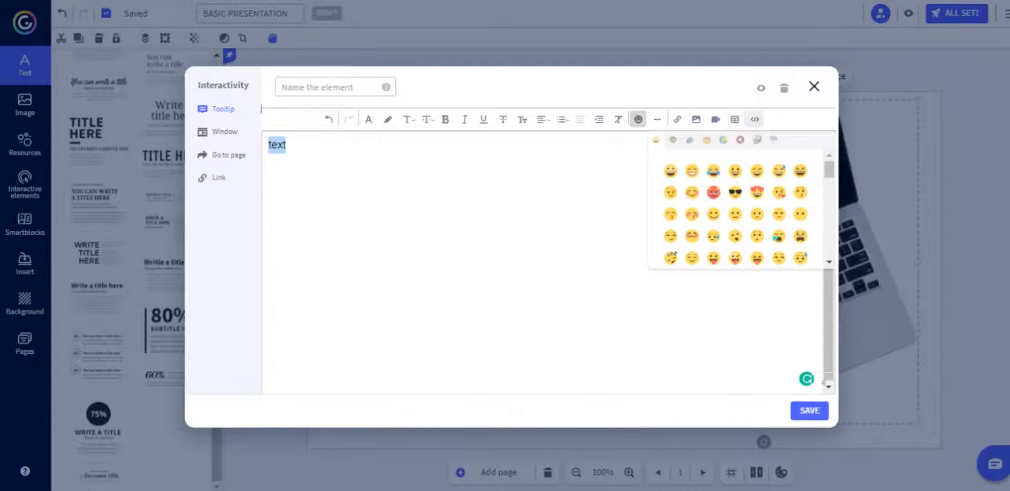
{"action": "left_click", "coordinate": [754, 119]}
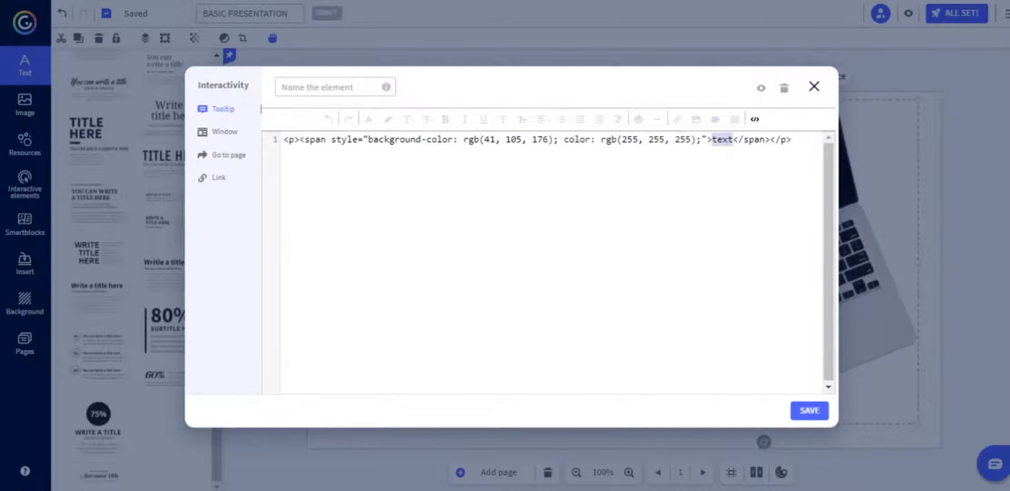
{"action": "left_click", "coordinate": [793, 139]}
{"action": "key", "text": "Return"}
{"action": "left_click", "coordinate": [810, 411]}
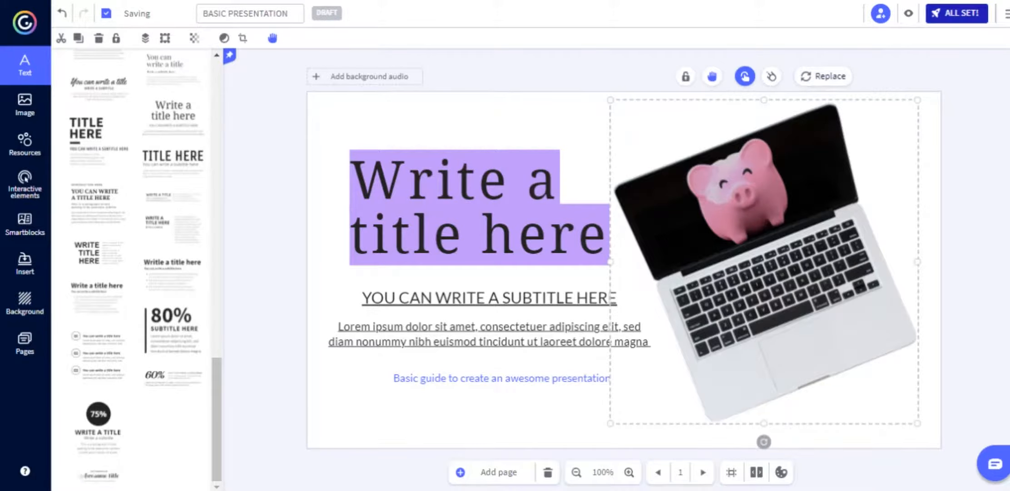
Publish the presentation as Public online with ALL SET! and launch it full screen.
{"action": "left_click", "coordinate": [957, 13]}
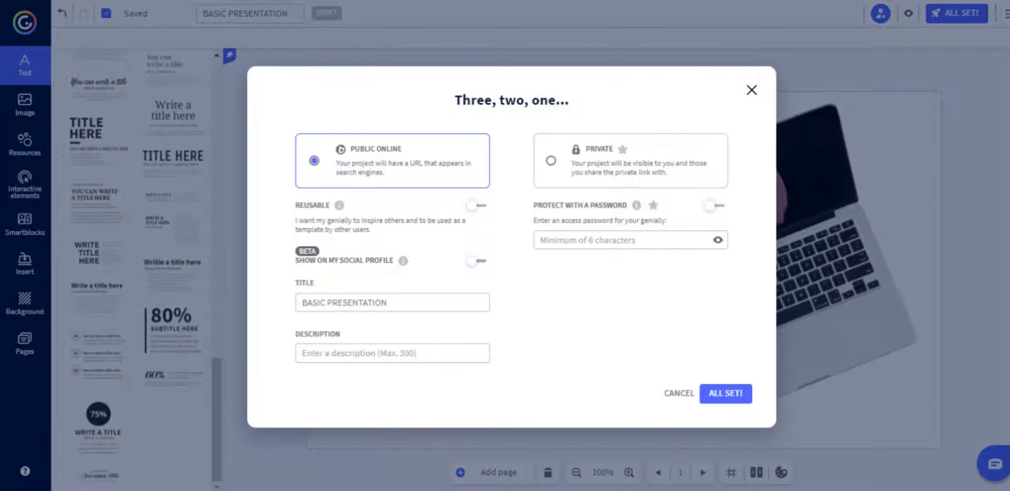
{"action": "left_click", "coordinate": [752, 90]}
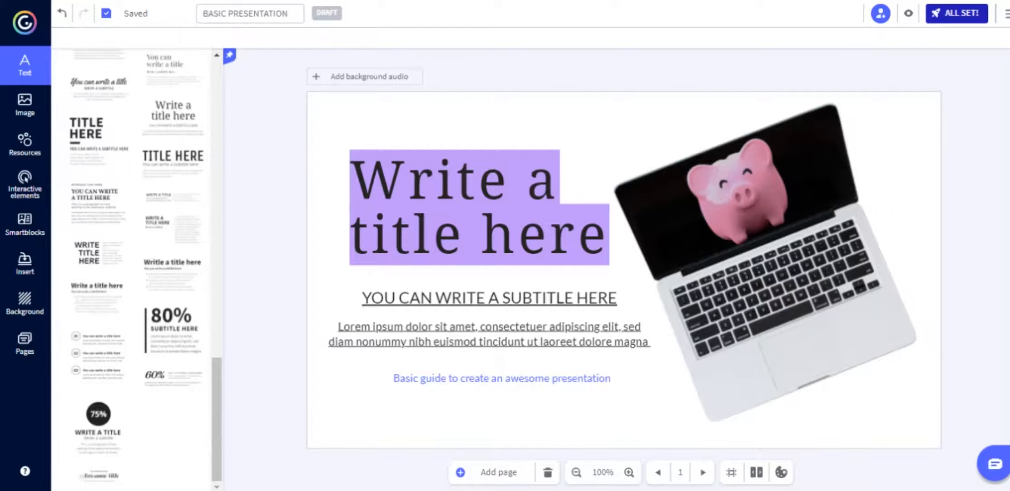
{"action": "left_click", "coordinate": [957, 13]}
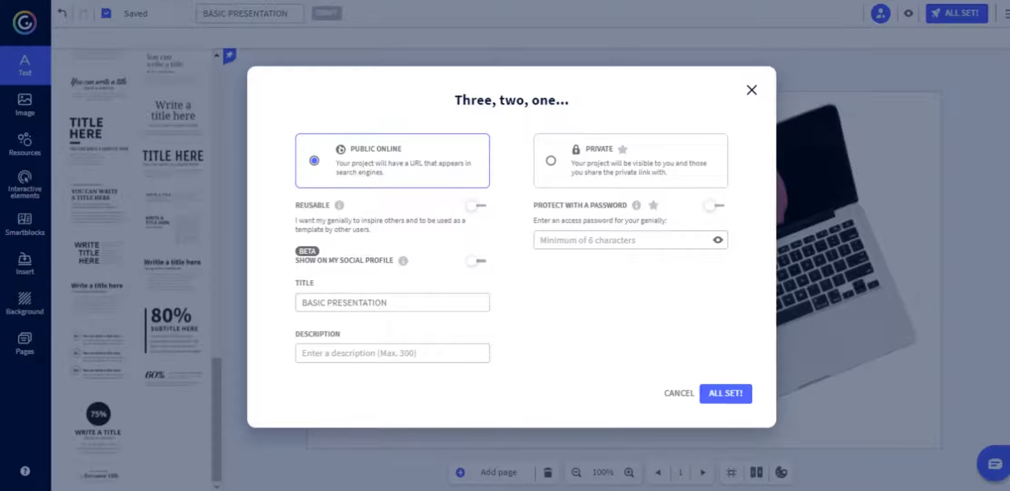
{"action": "left_click", "coordinate": [726, 393]}
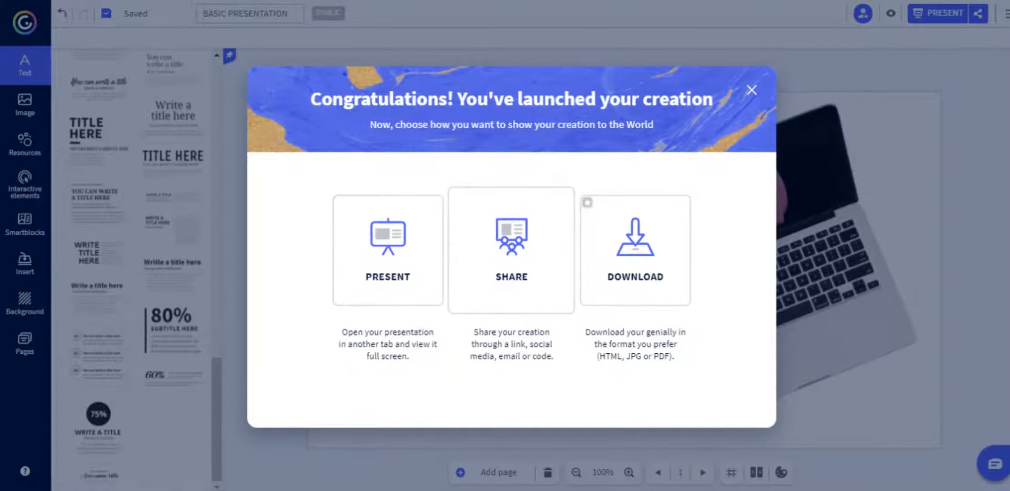
{"action": "left_click", "coordinate": [389, 251]}
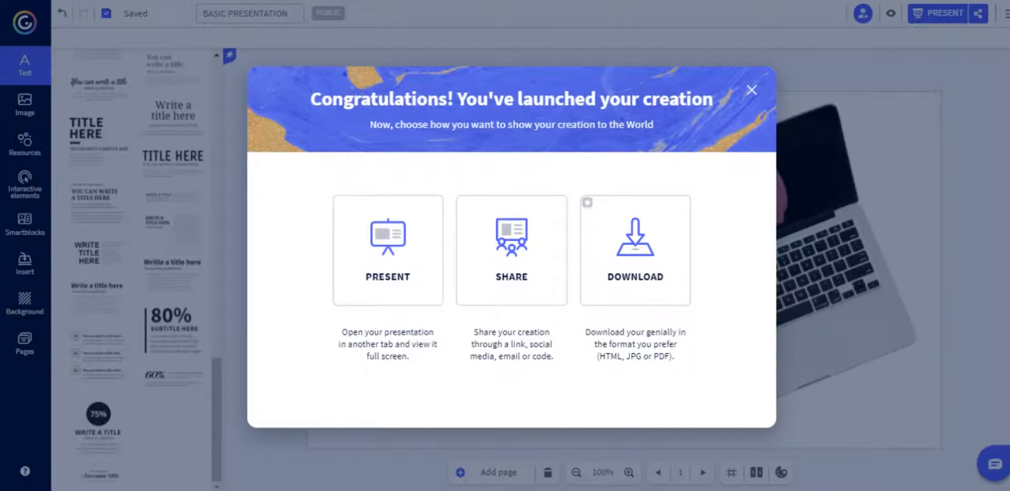
Close the Congratulations message to get back to the title slide editor.
{"action": "left_click", "coordinate": [752, 90]}
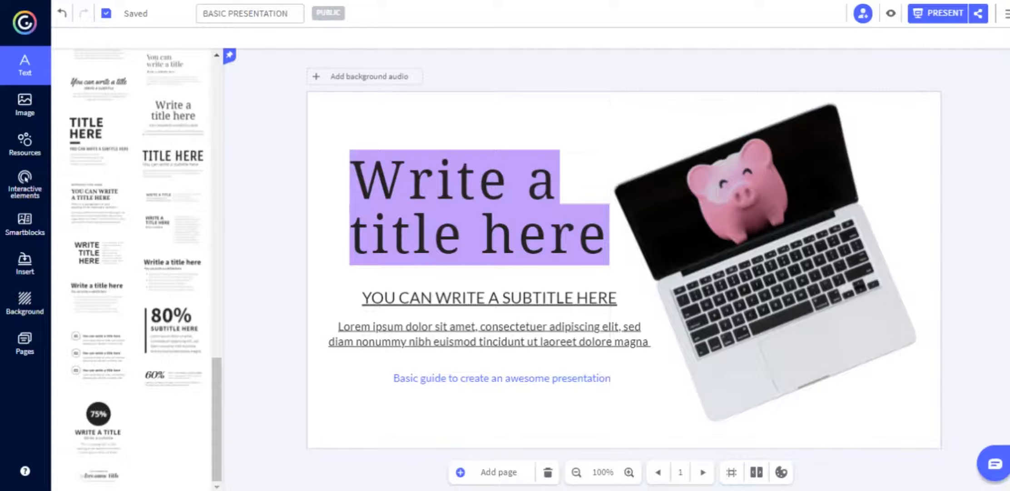
Highlight the lorem ipsum paragraph, then insert a HOME button at the slide's lower left.
{"action": "left_click", "coordinate": [490, 334]}
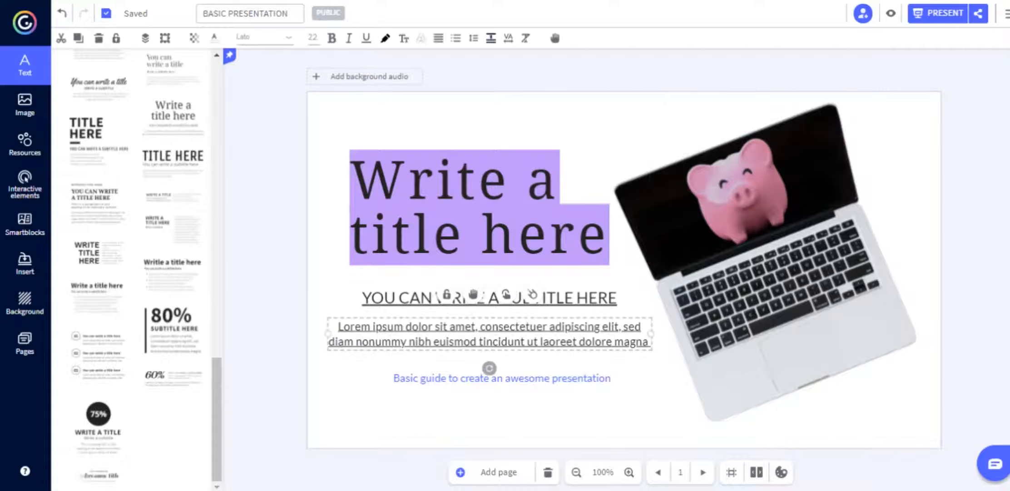
{"action": "double_click", "coordinate": [489, 334]}
{"action": "key", "text": "ctrl+c"}
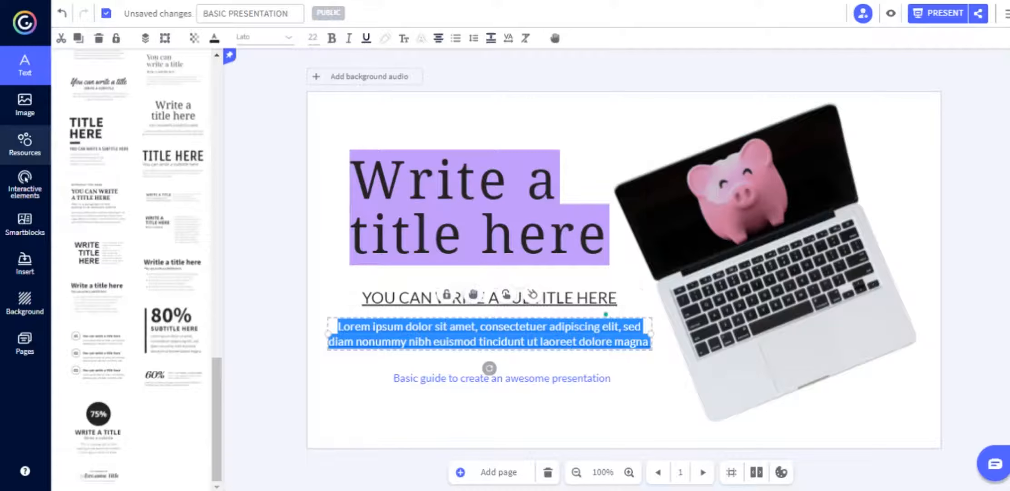
{"action": "left_click", "coordinate": [25, 184]}
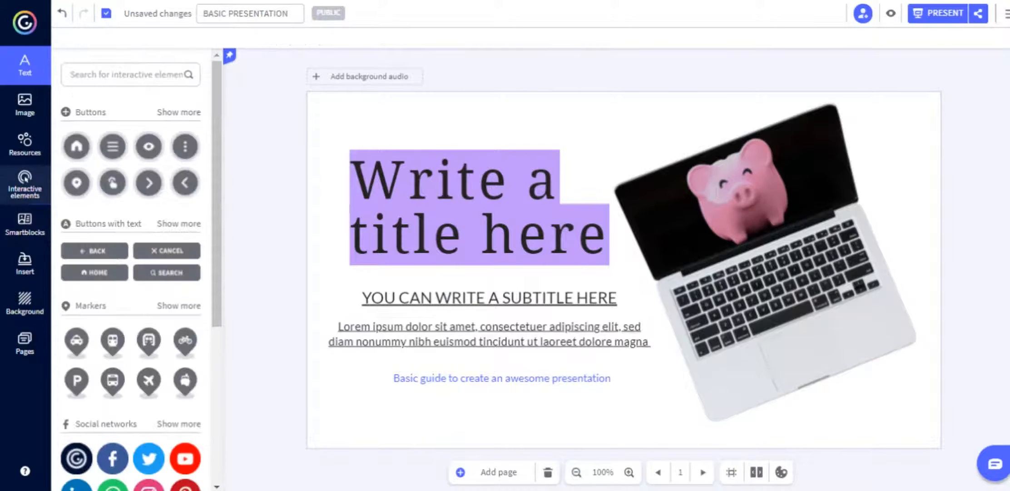
{"action": "left_click", "coordinate": [94, 273]}
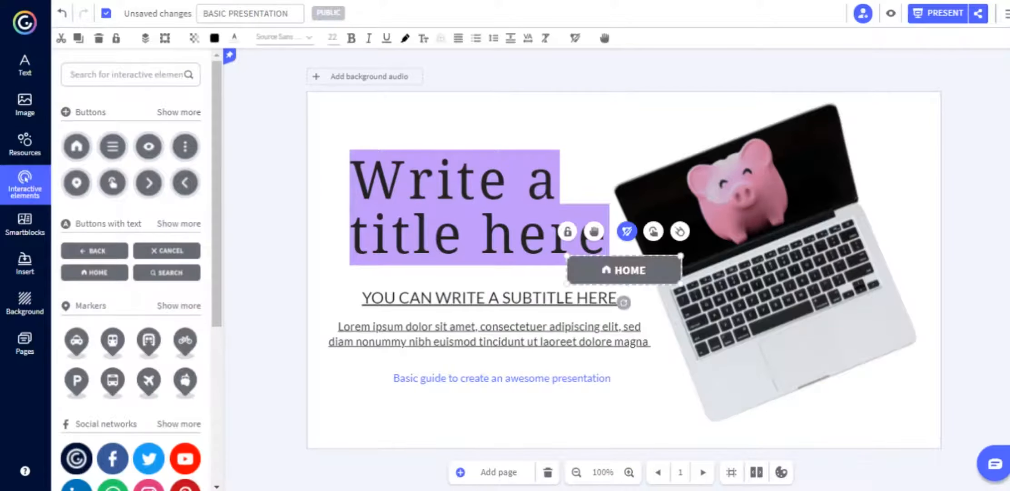
{"action": "left_click_drag", "start_coordinate": [625, 270], "coordinate": [420, 419]}
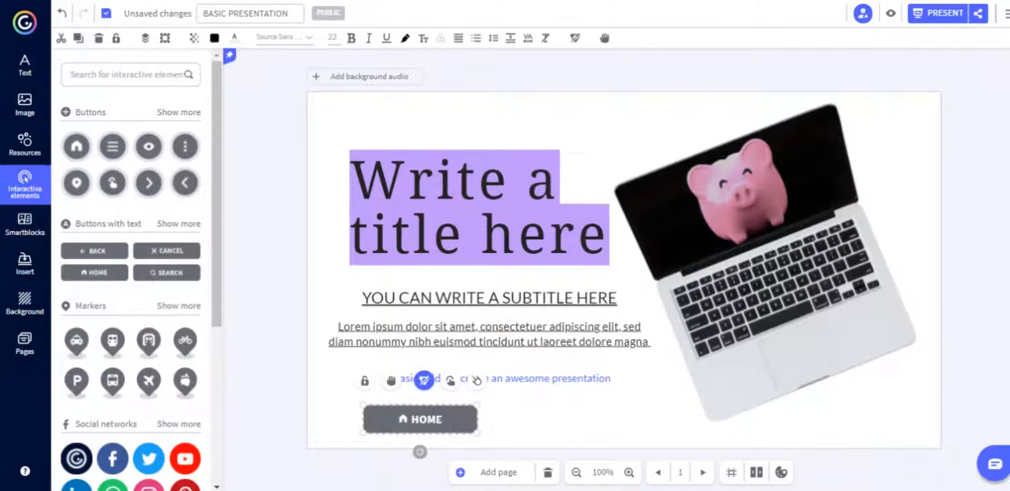
Give the HOME button a Window interaction containing the pasted lorem ipsum text and save.
{"action": "left_click", "coordinate": [424, 380]}
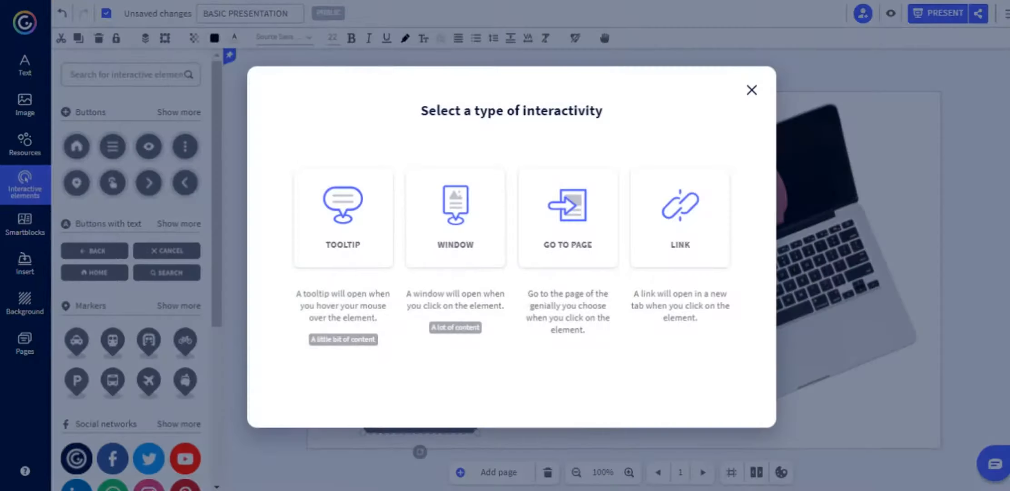
{"action": "left_click", "coordinate": [455, 211]}
{"action": "key", "text": "ctrl+v"}
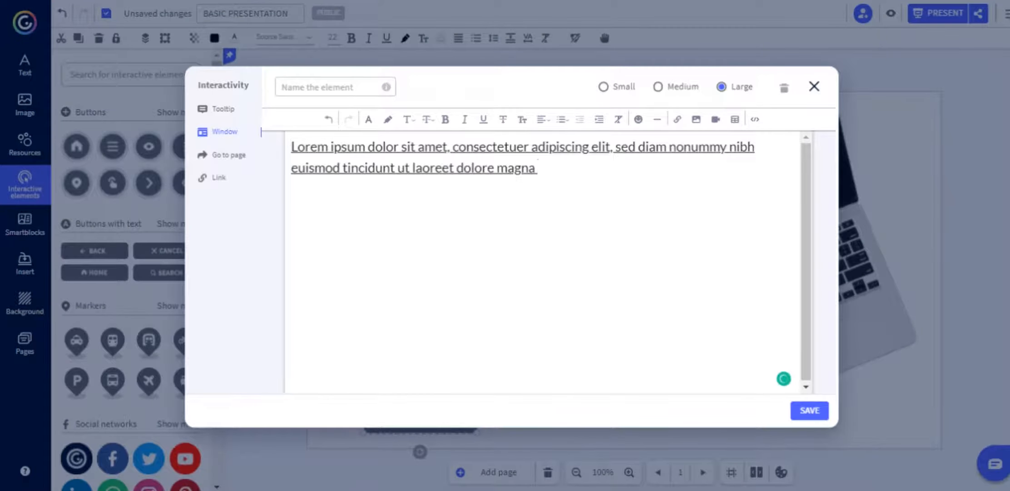
{"action": "left_click", "coordinate": [810, 410]}
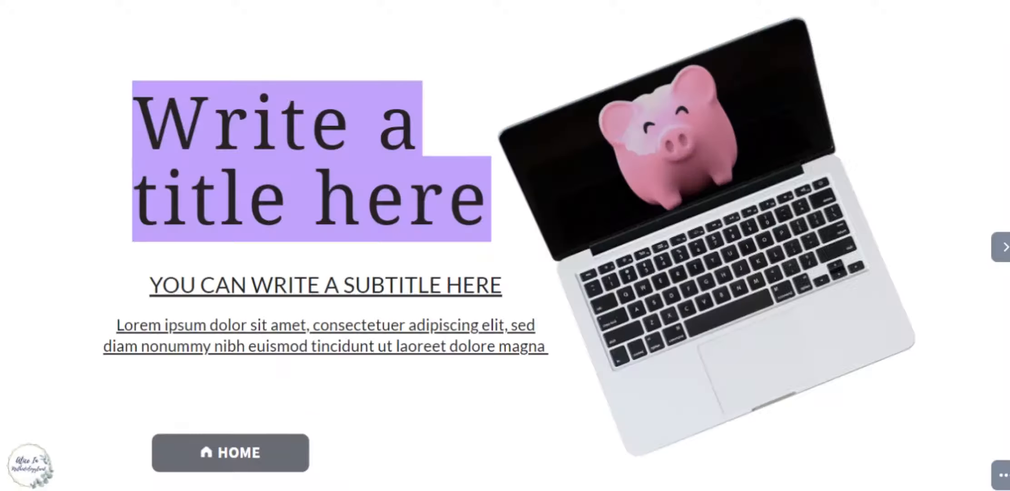
Open and close the HOME button's lorem ipsum pop-up in preview, then exit with Escape.
{"action": "left_click", "coordinate": [230, 452]}
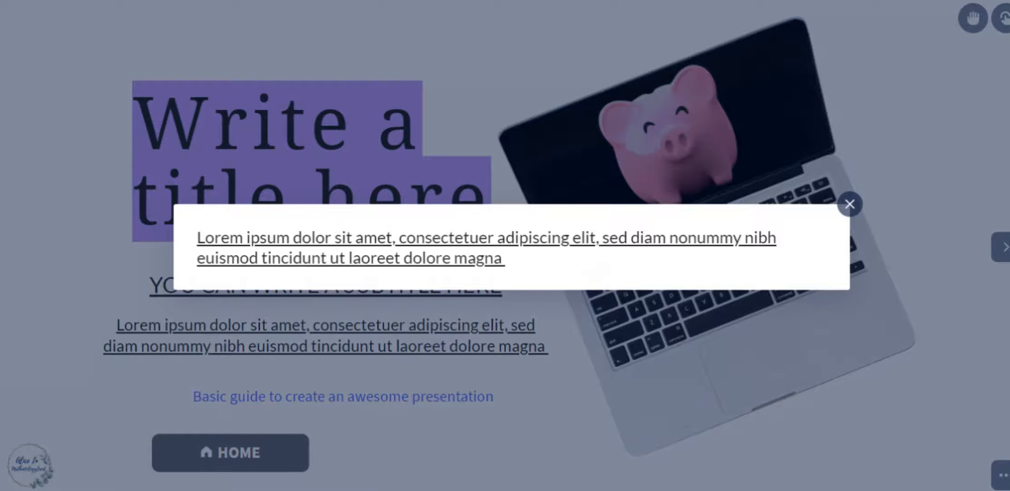
{"action": "left_click", "coordinate": [850, 204]}
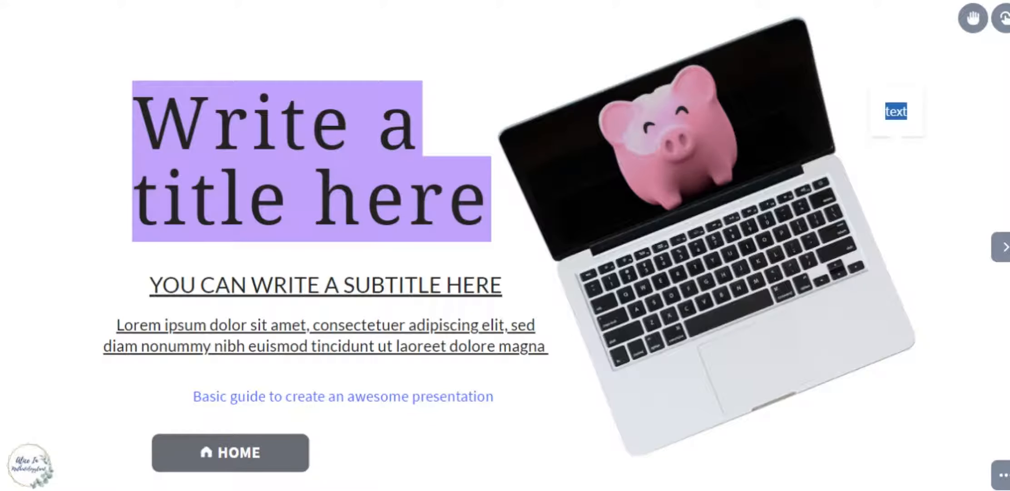
{"action": "mouse_move", "coordinate": [650, 260]}
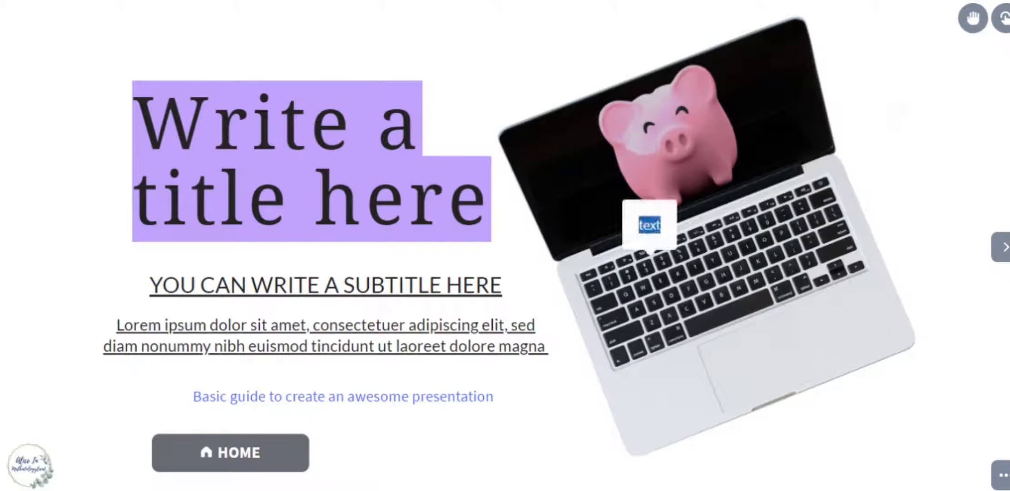
{"action": "key", "text": "Escape"}
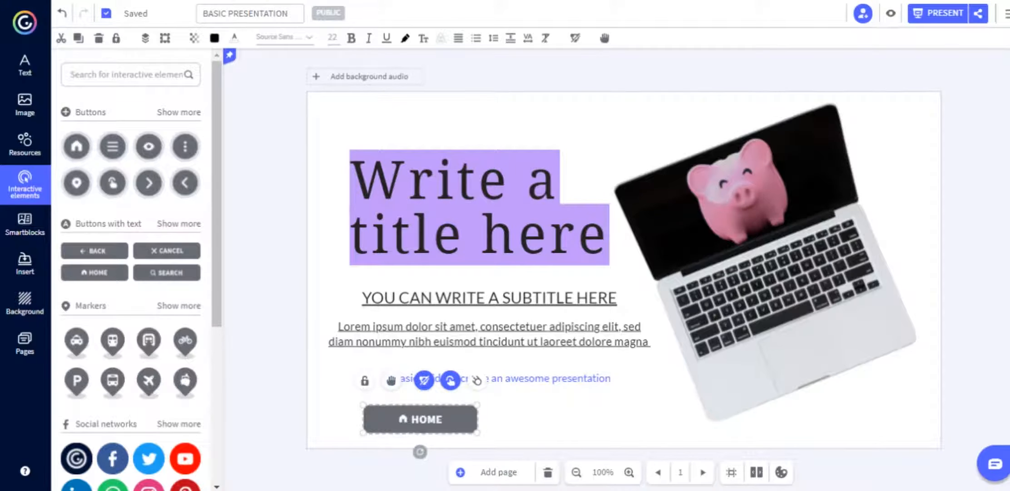
Select all slide elements, glance at the collaborators list, then bring up the main options menu.
{"action": "left_click_drag", "start_coordinate": [307, 106], "coordinate": [933, 439]}
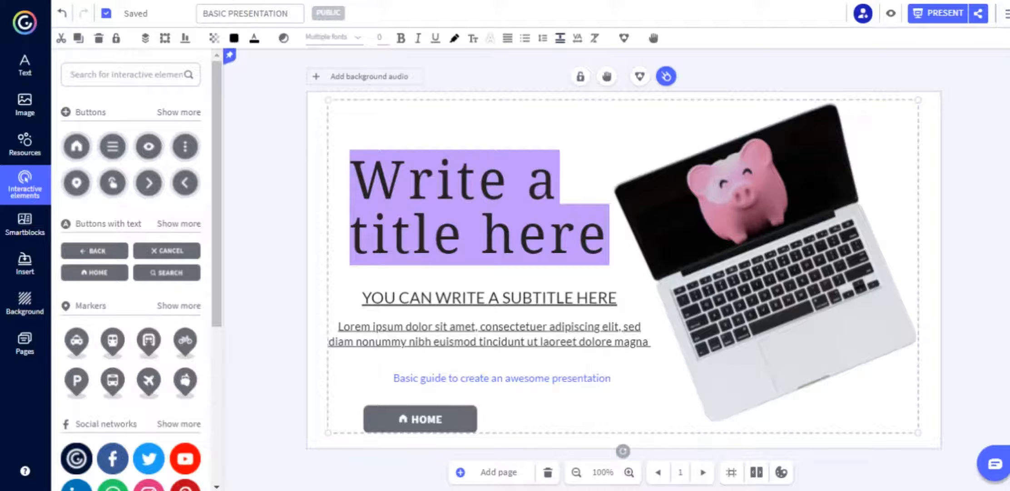
{"action": "left_click", "coordinate": [862, 13]}
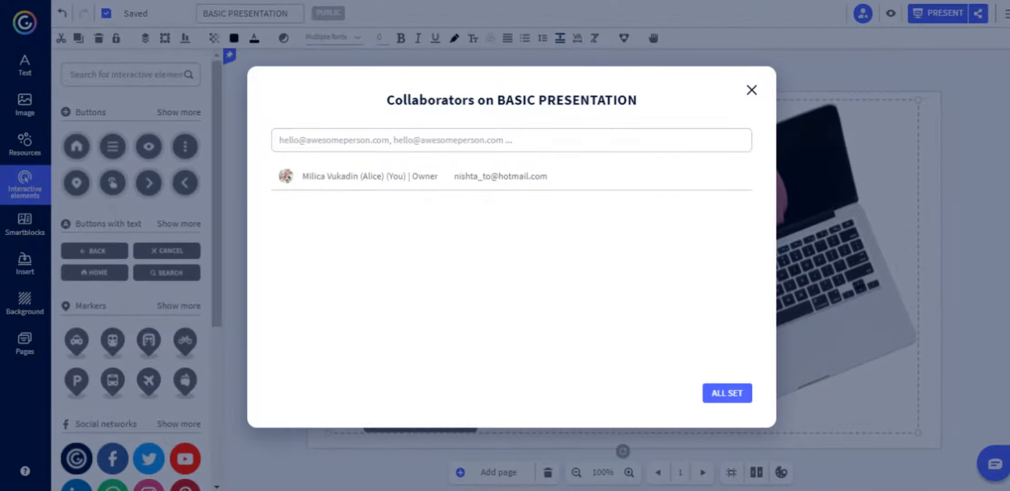
{"action": "left_click", "coordinate": [752, 90]}
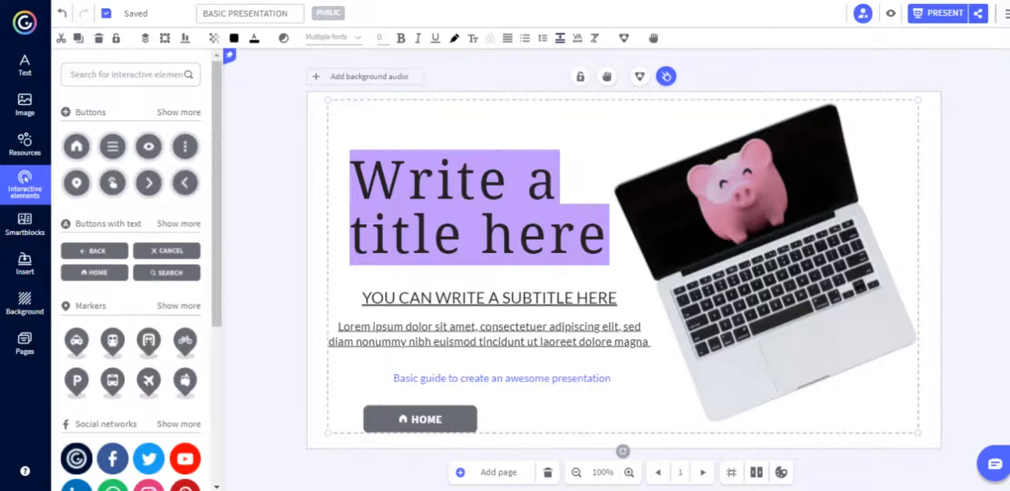
{"action": "left_click", "coordinate": [1007, 14]}
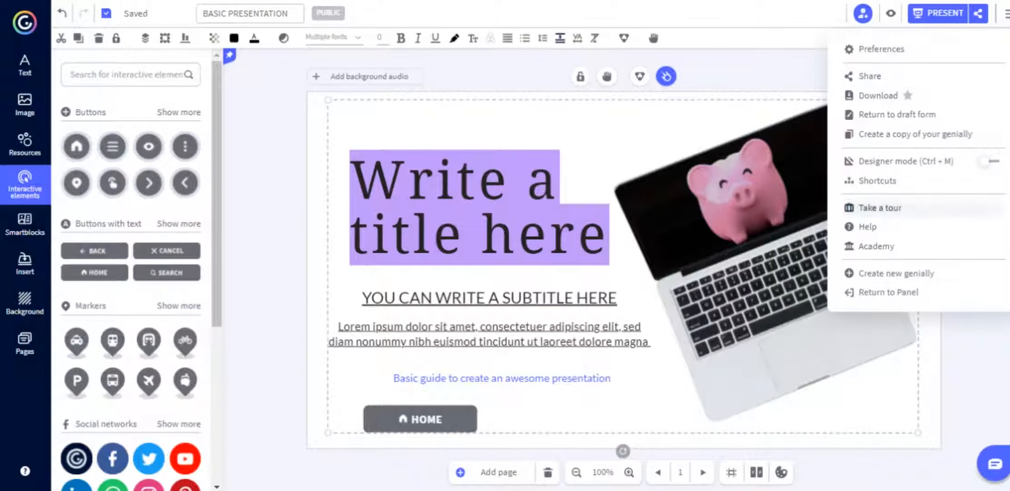
In Preferences, switch off Share genially and switch on Paint on the genially.
{"action": "left_click", "coordinate": [881, 49]}
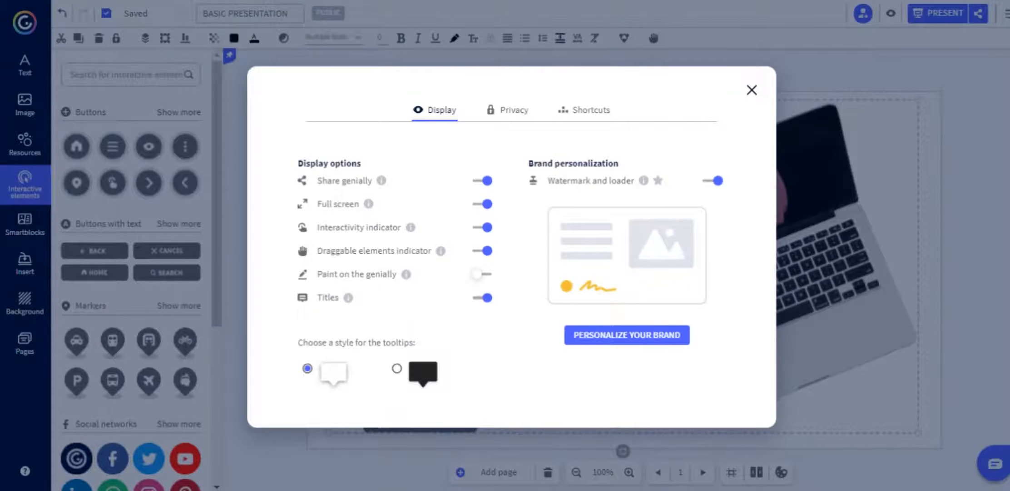
{"action": "left_click", "coordinate": [486, 181]}
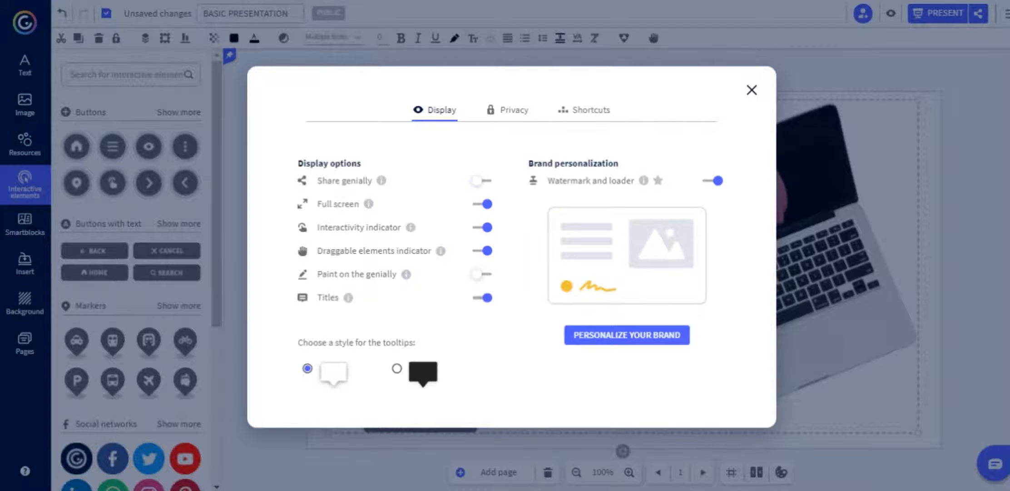
{"action": "mouse_move", "coordinate": [410, 227]}
{"action": "mouse_move", "coordinate": [440, 250]}
{"action": "left_click", "coordinate": [482, 274]}
{"action": "left_click", "coordinate": [752, 89]}
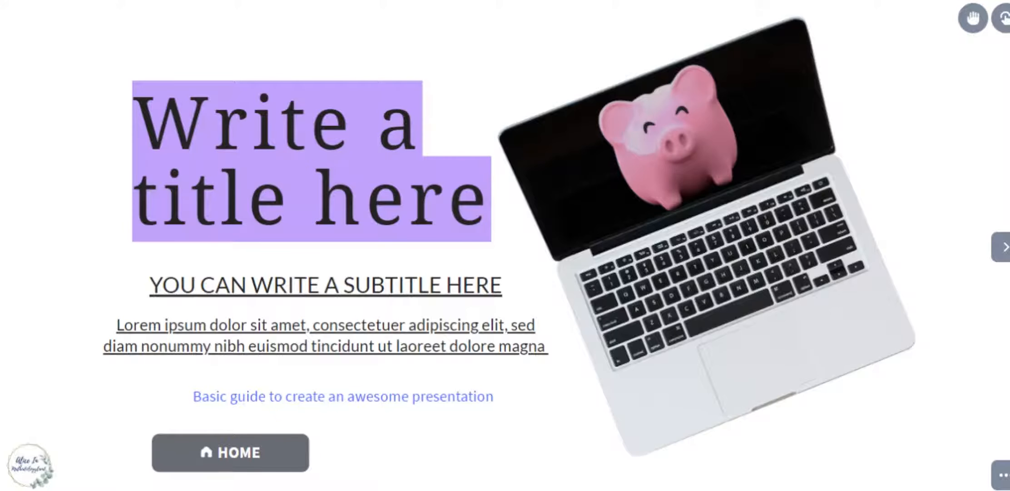
In preview, reveal the draggable elements and then the interactive elements.
{"action": "mouse_move", "coordinate": [848, 119]}
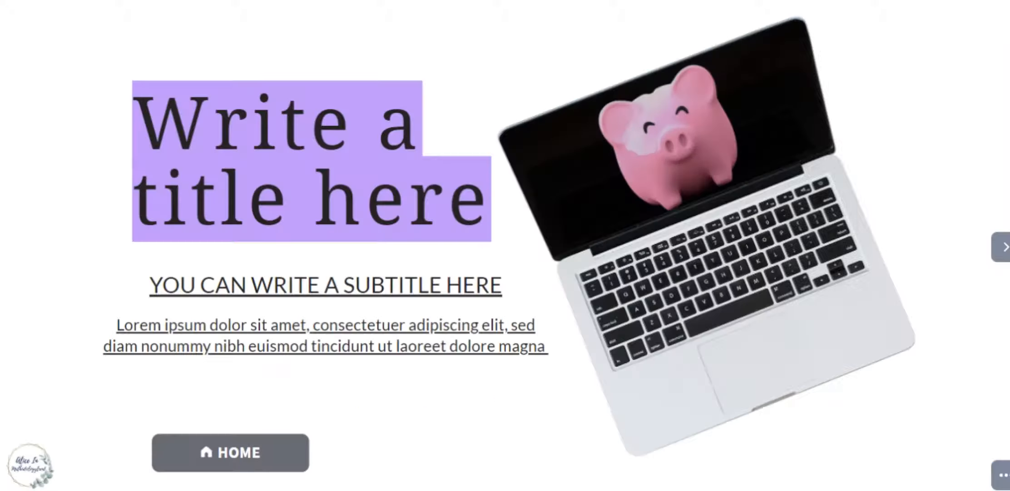
{"action": "left_click", "coordinate": [973, 18]}
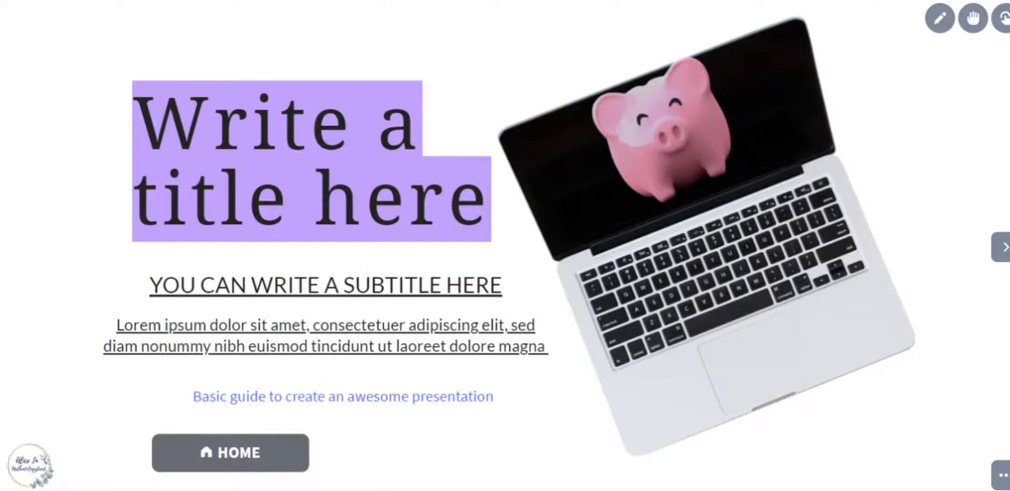
{"action": "left_click", "coordinate": [1003, 18]}
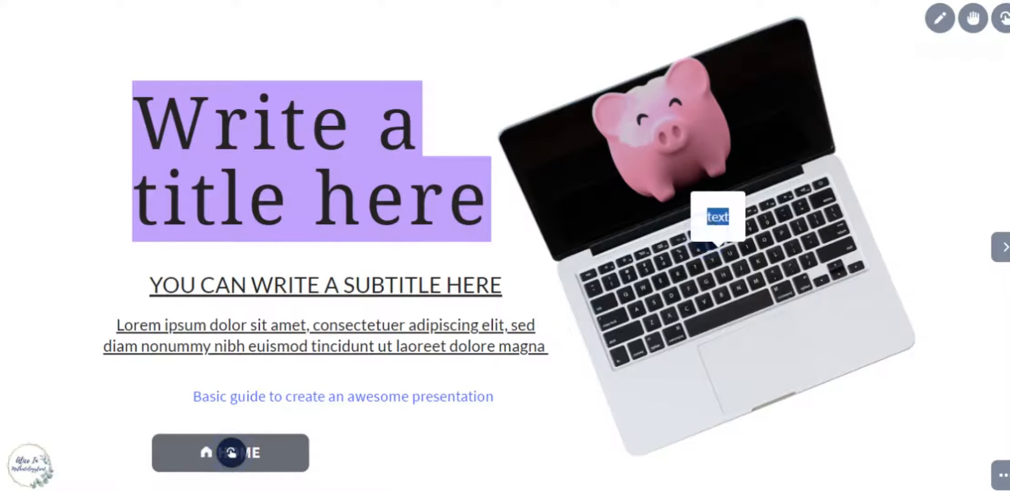
Circle the pig and title with a thicker blue pen, then erase the drawings and exit preview.
{"action": "left_click", "coordinate": [940, 18]}
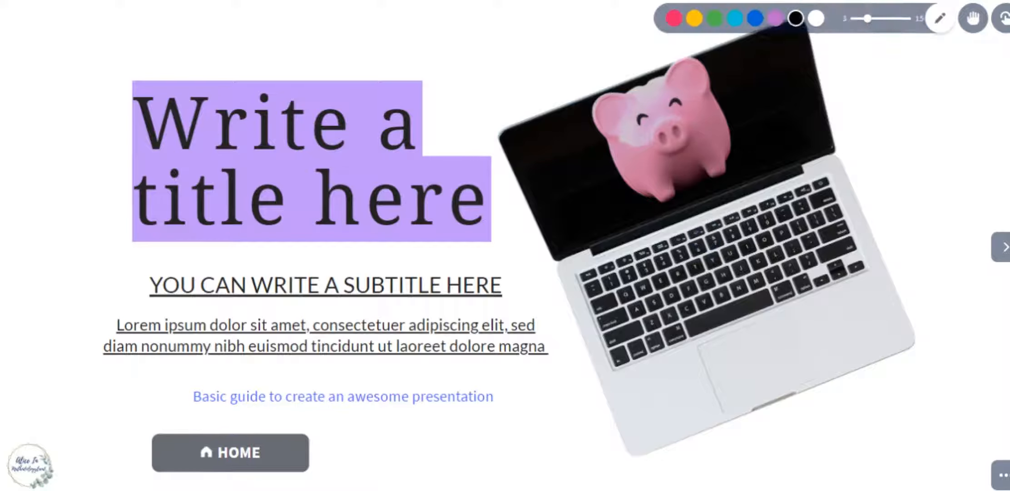
{"action": "left_click", "coordinate": [712, 18]}
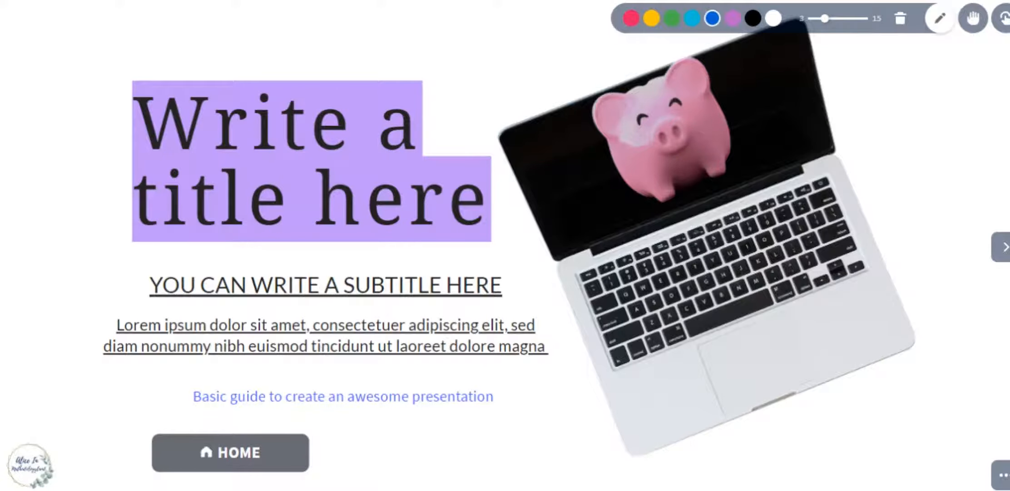
{"action": "double_click", "coordinate": [876, 18]}
{"action": "left_click_drag", "start_coordinate": [825, 18], "coordinate": [838, 19]}
{"action": "mouse_move", "coordinate": [768, 164]}
{"action": "left_mouse_down"}
{"action": "mouse_move", "coordinate": [597, 63]}
{"action": "mouse_move", "coordinate": [831, 168]}
{"action": "mouse_move", "coordinate": [824, 137]}
{"action": "left_mouse_up"}
{"action": "mouse_move", "coordinate": [538, 157]}
{"action": "left_mouse_down"}
{"action": "mouse_move", "coordinate": [227, 11]}
{"action": "mouse_move", "coordinate": [409, 486]}
{"action": "mouse_move", "coordinate": [536, 164]}
{"action": "left_mouse_up"}
{"action": "left_click", "coordinate": [900, 18]}
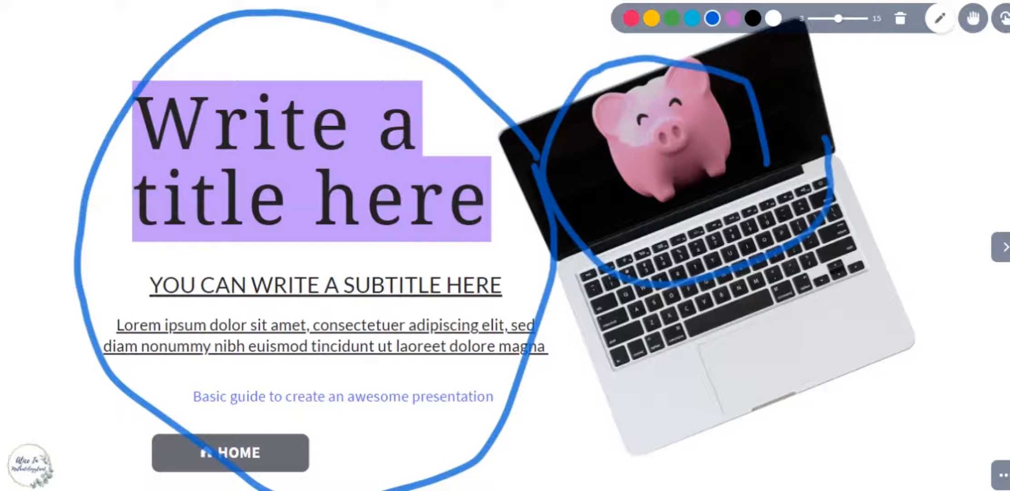
{"action": "left_click", "coordinate": [901, 18]}
{"action": "key", "text": "Escape"}
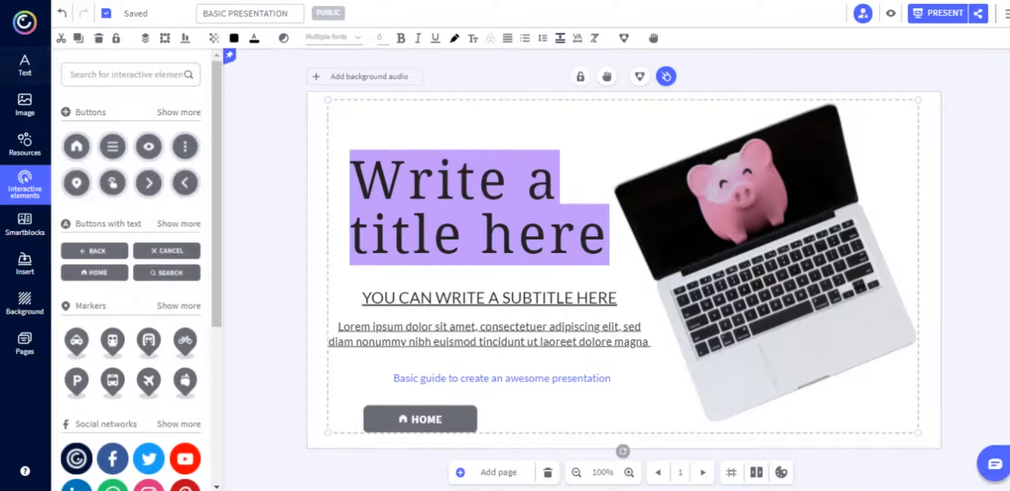
Browse the text templates and image library, then start uploading an image from the computer.
{"action": "left_click", "coordinate": [25, 65]}
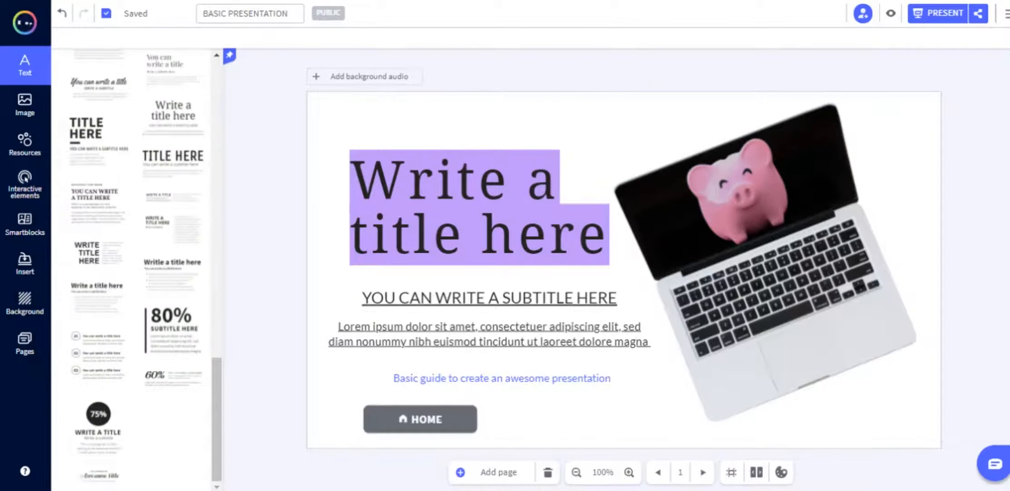
{"action": "left_click", "coordinate": [25, 105]}
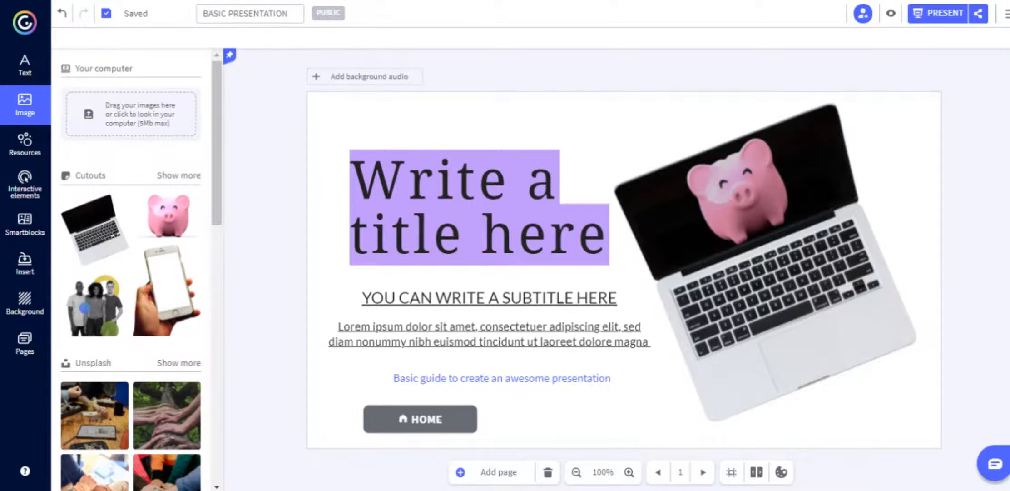
{"action": "left_click", "coordinate": [131, 114]}
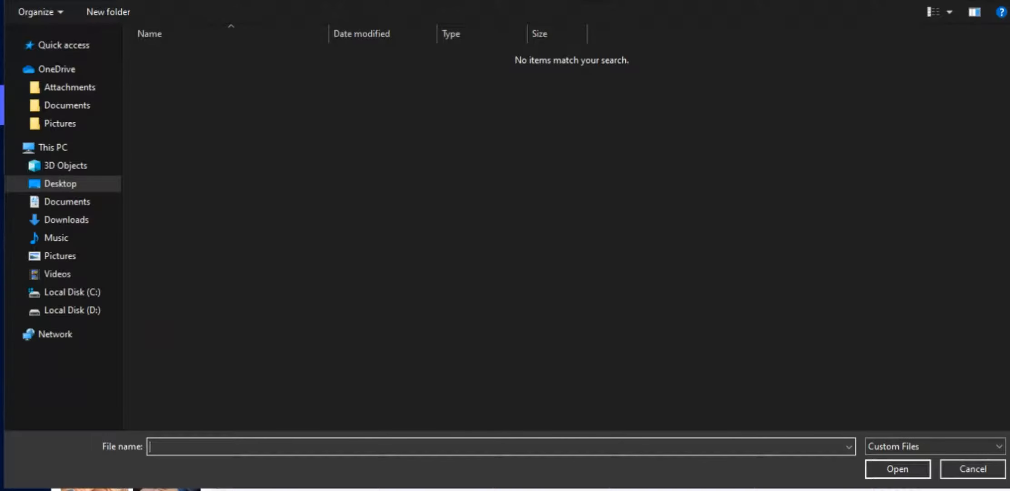
Cancel the upload, add the three-people cutout, shrink it and place it in the lower left.
{"action": "key", "text": "Escape"}
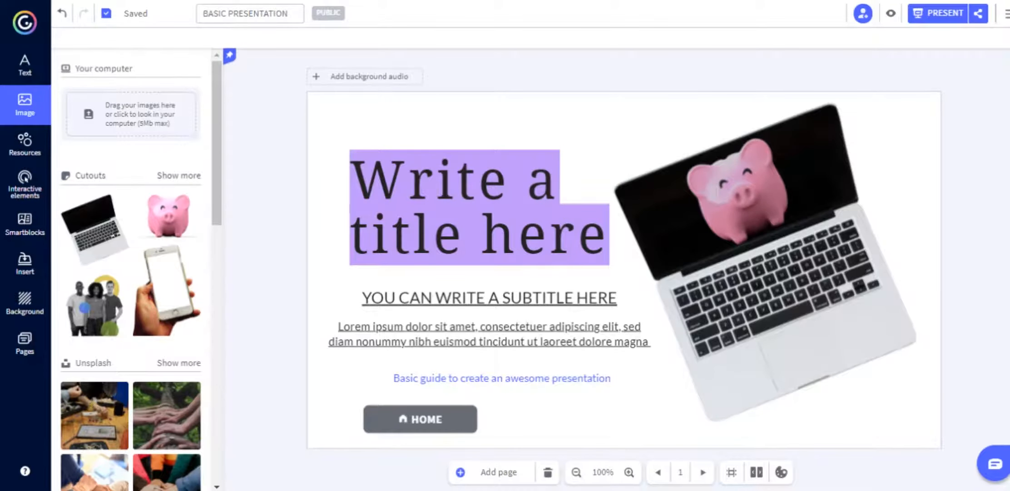
{"action": "left_click", "coordinate": [95, 306]}
{"action": "left_click_drag", "start_coordinate": [608, 290], "coordinate": [417, 340]}
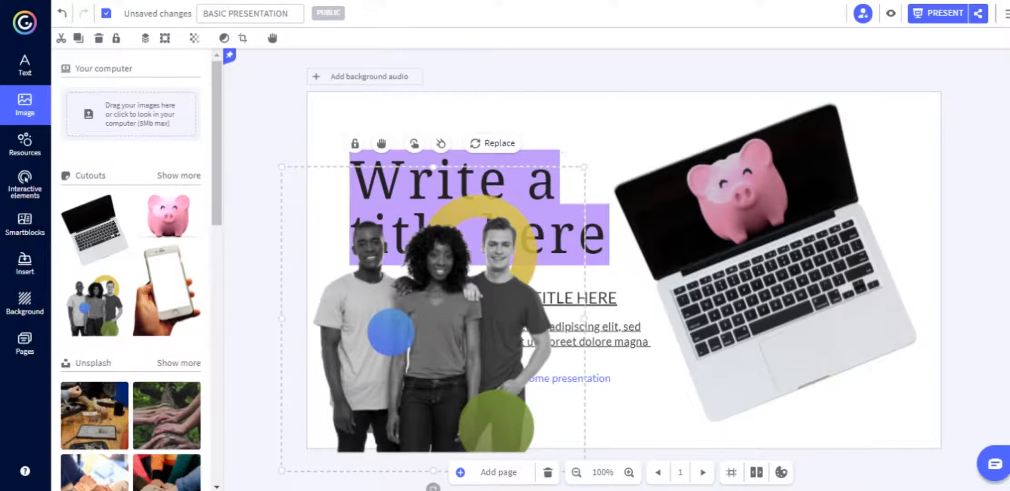
{"action": "left_click_drag", "start_coordinate": [584, 167], "coordinate": [471, 282]}
{"action": "left_click_drag", "start_coordinate": [377, 376], "coordinate": [406, 364]}
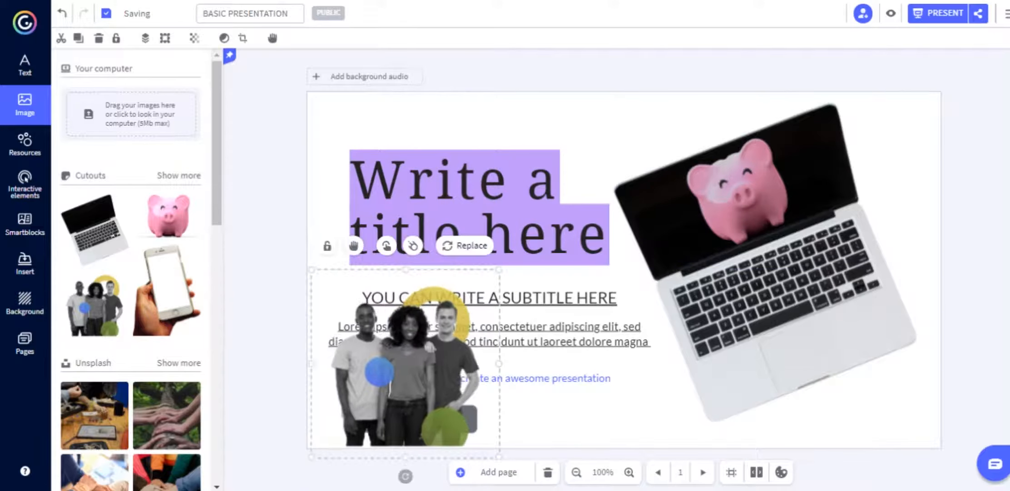
{"action": "left_click_drag", "start_coordinate": [217, 168], "coordinate": [217, 248]}
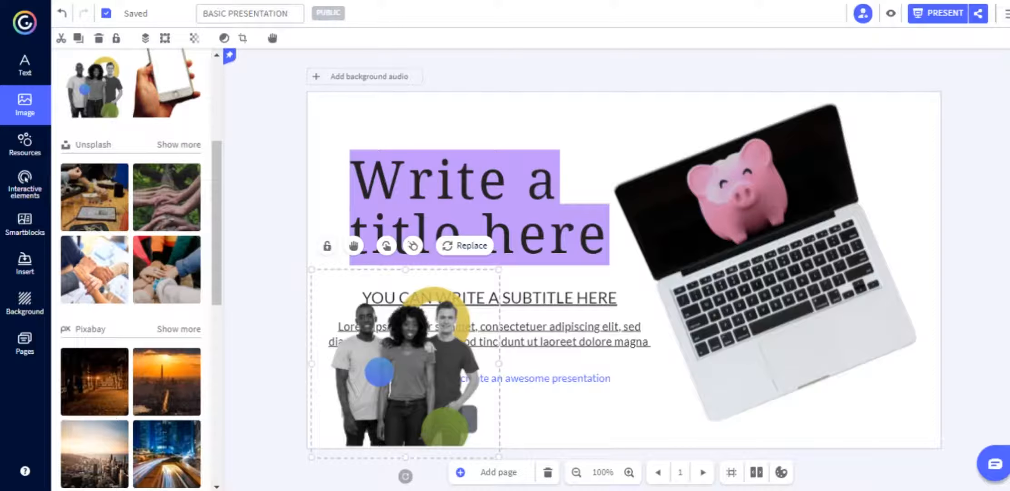
Insert the wooden-table Unsplash photo and crop it with the bordered oval mask.
{"action": "left_click", "coordinate": [94, 197]}
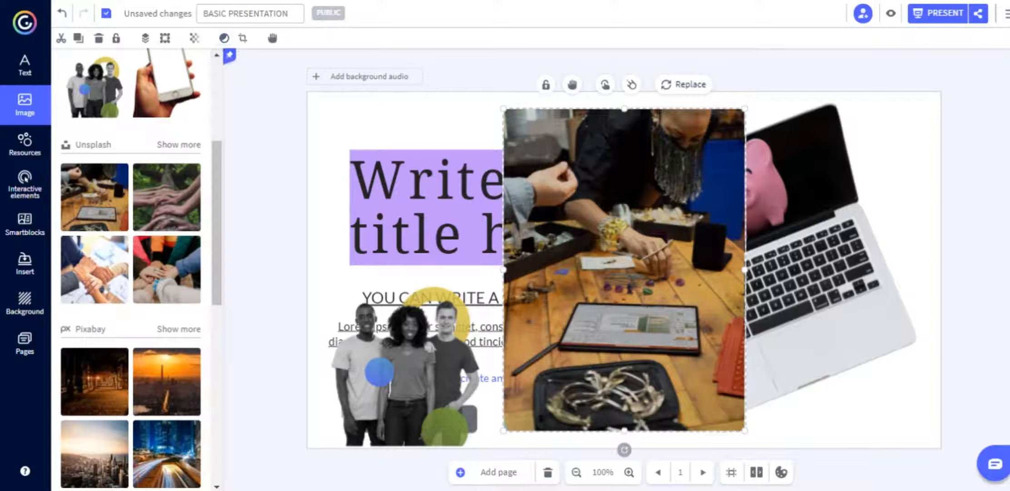
{"action": "left_click", "coordinate": [224, 38]}
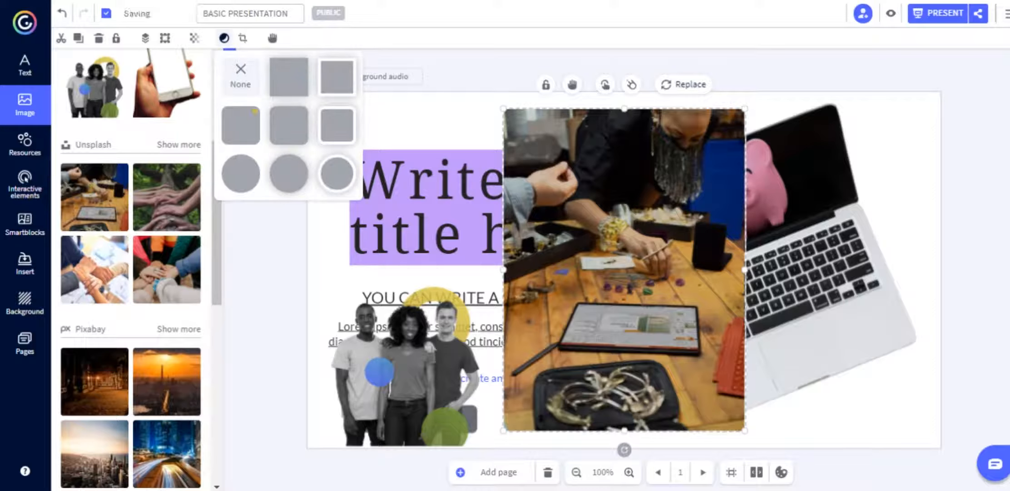
{"action": "left_click", "coordinate": [347, 113]}
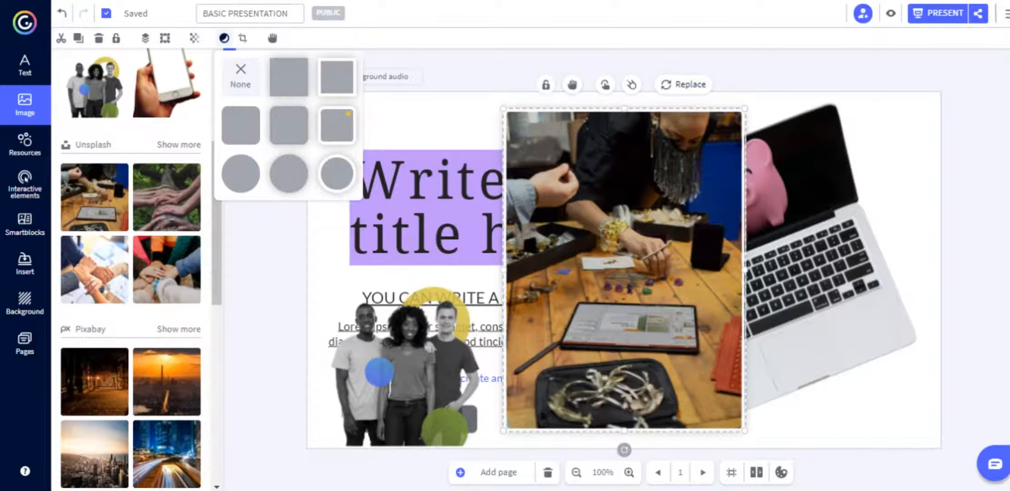
{"action": "left_click", "coordinate": [348, 161]}
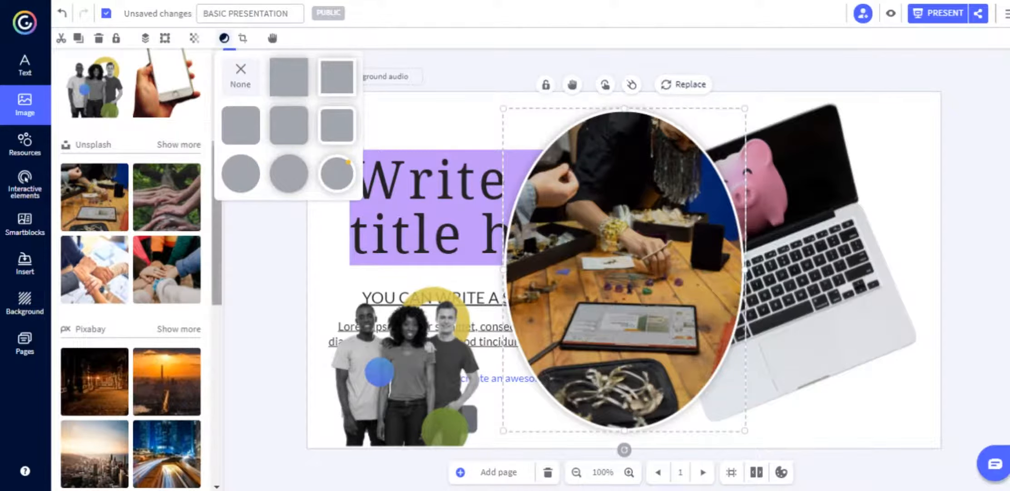
{"action": "scroll", "coordinate": [131, 268], "scroll_direction": "down", "scroll_amount": 8}
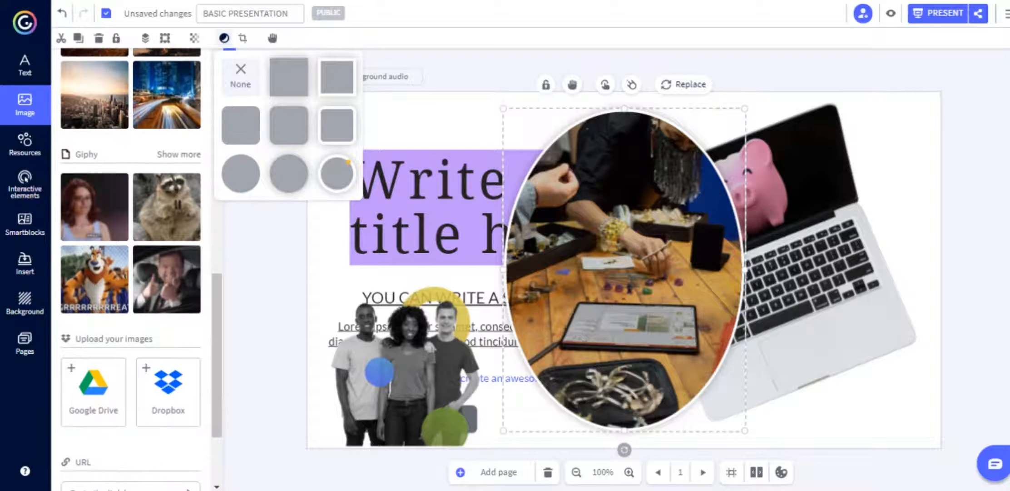
Insert the first Giphy GIF, a woman, then enlarge it and move it up-left.
{"action": "left_click", "coordinate": [179, 154]}
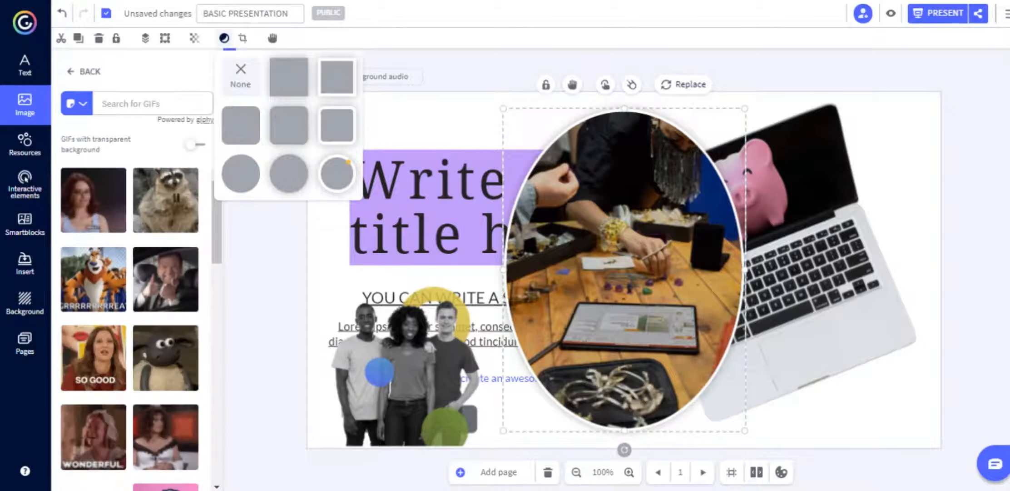
{"action": "left_click", "coordinate": [93, 200]}
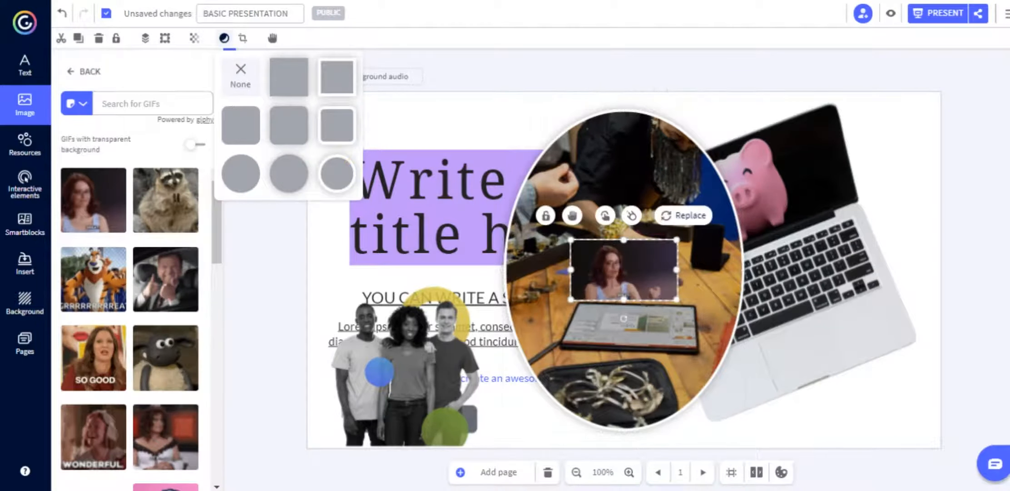
{"action": "left_click_drag", "start_coordinate": [676, 271], "coordinate": [839, 315]}
{"action": "left_click_drag", "start_coordinate": [708, 315], "coordinate": [607, 258]}
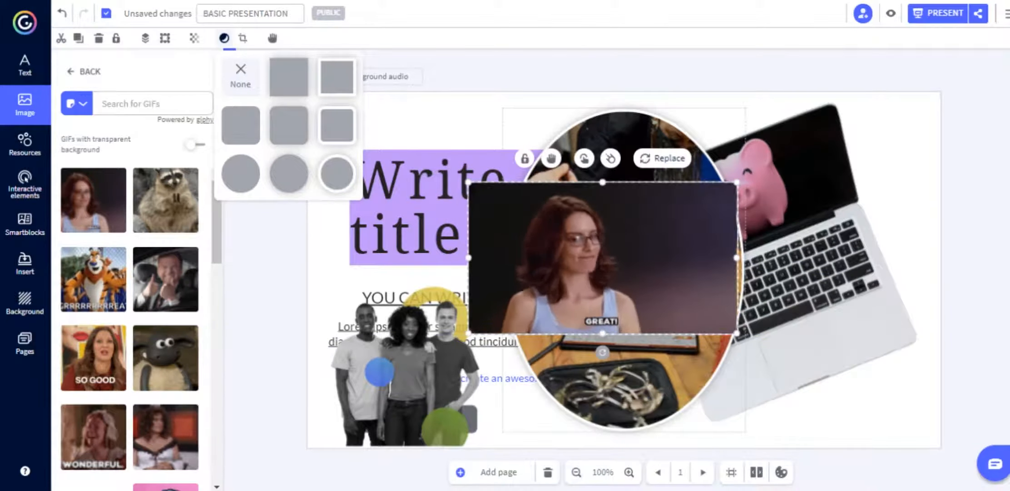
Delete the oval photo and the three-people cutout, and shift the woman GIF down-left.
{"action": "left_click", "coordinate": [627, 372]}
{"action": "key", "text": "Delete"}
{"action": "left_click", "coordinate": [591, 282]}
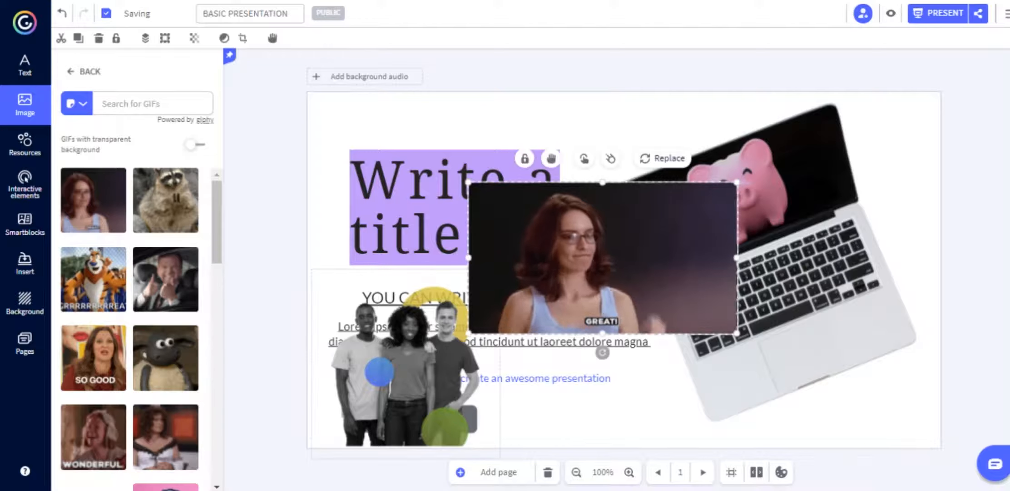
{"action": "left_click", "coordinate": [407, 363]}
{"action": "key", "text": "Delete"}
{"action": "left_click_drag", "start_coordinate": [603, 258], "coordinate": [473, 296]}
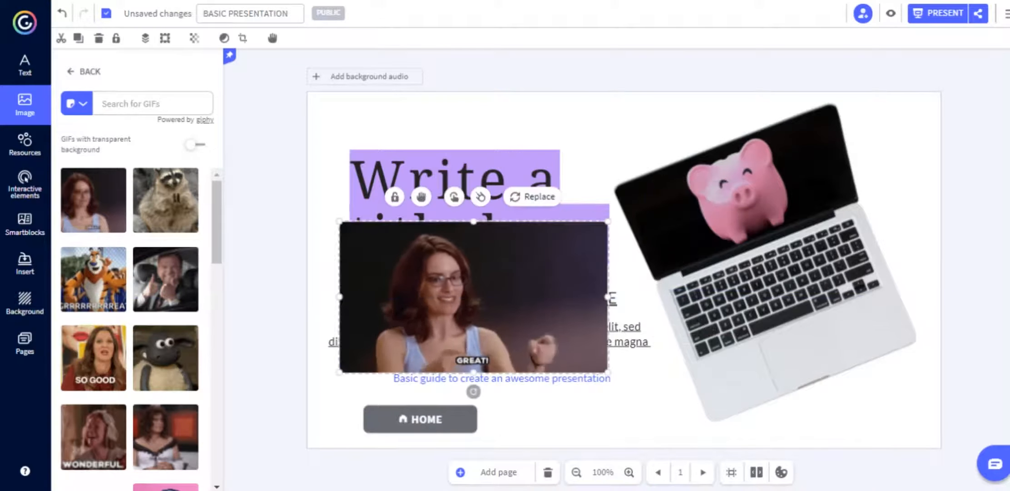
Show only GIFs with transparent background and delete the pig from the laptop screen.
{"action": "left_click", "coordinate": [196, 144]}
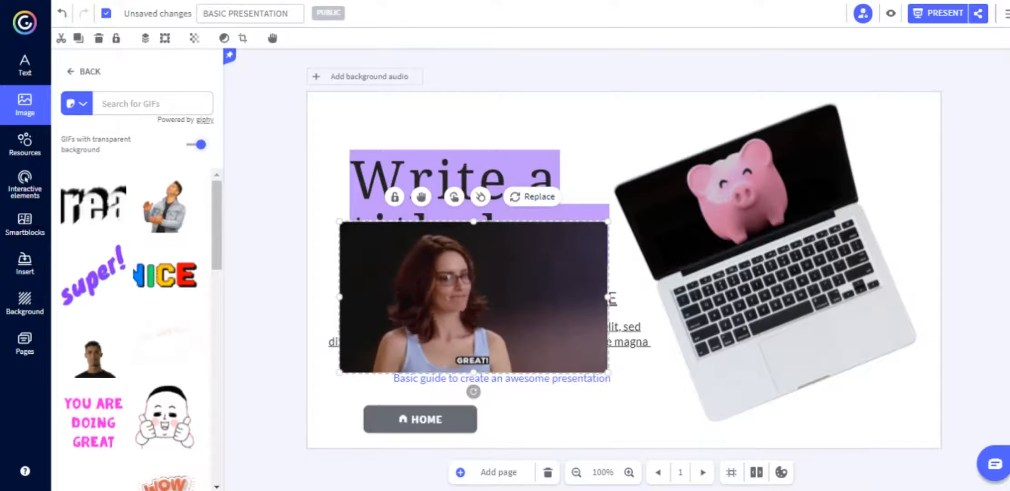
{"action": "left_click", "coordinate": [731, 182]}
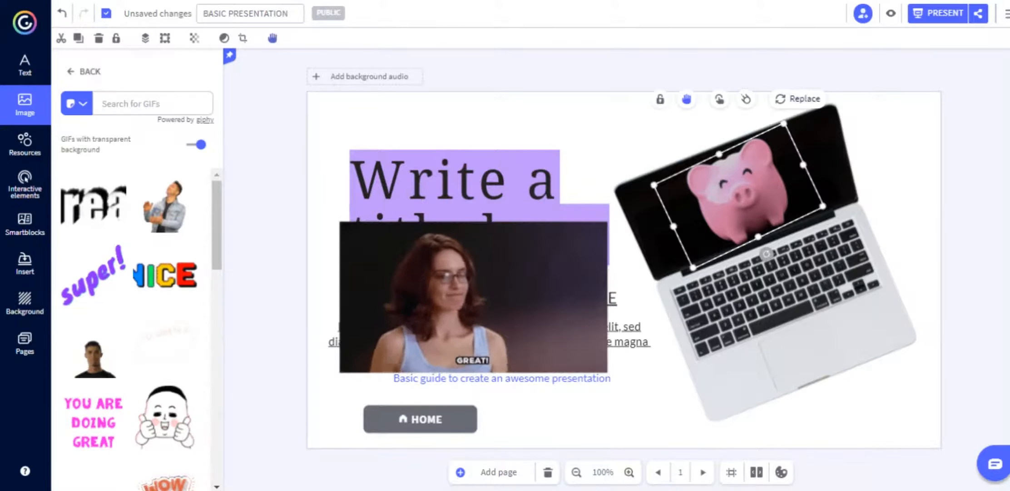
{"action": "key", "text": "Delete"}
{"action": "left_click", "coordinate": [145, 104]}
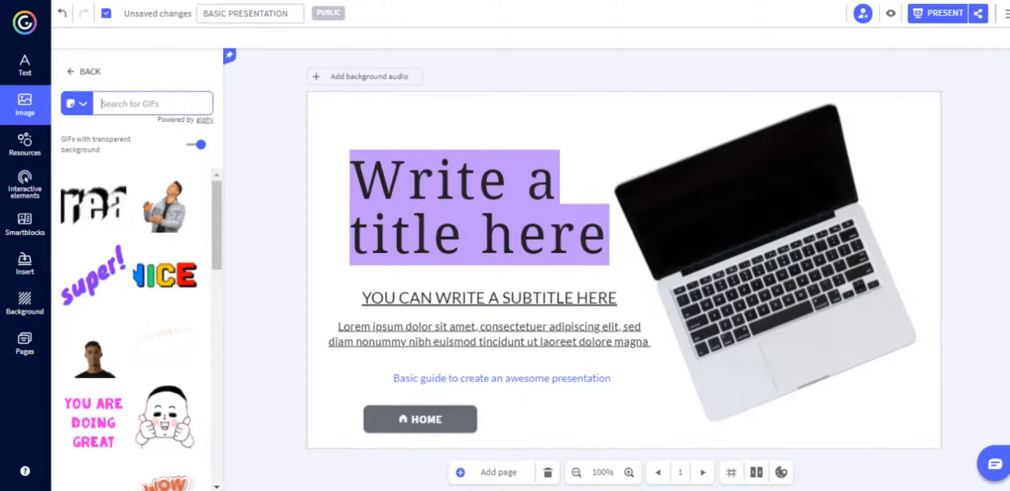
Add the 'hello!' Giphy sticker, enlarge it and tilt it onto the laptop screen.
{"action": "type", "text": "hello!"}
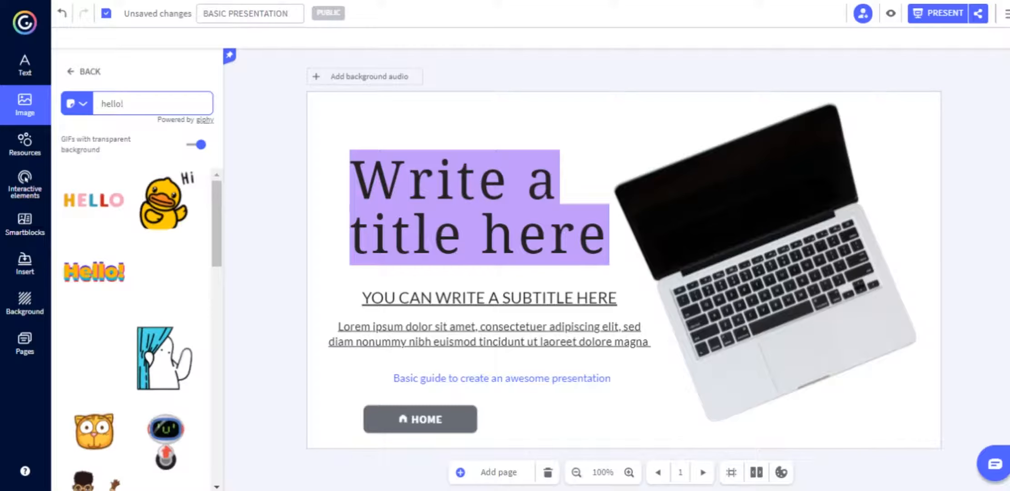
{"action": "left_click", "coordinate": [94, 200]}
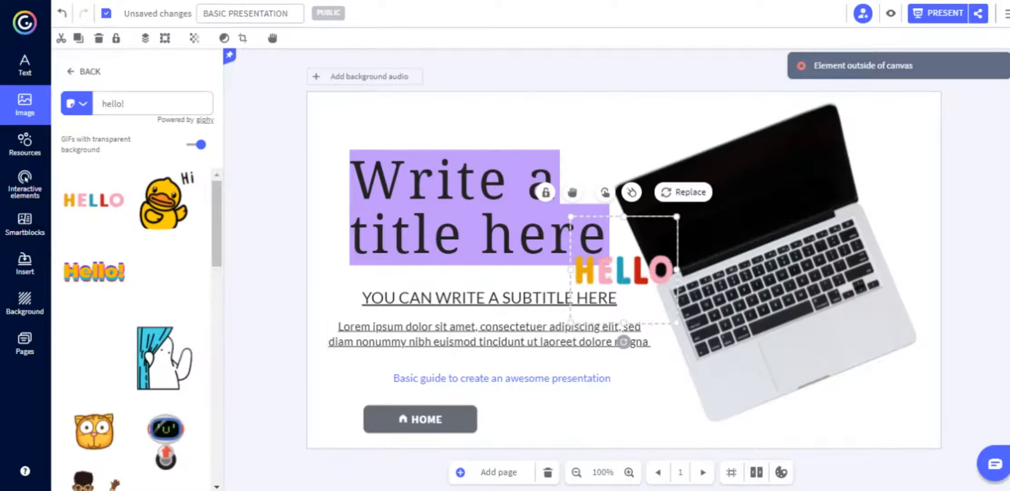
{"action": "left_click_drag", "start_coordinate": [624, 342], "coordinate": [665, 328]}
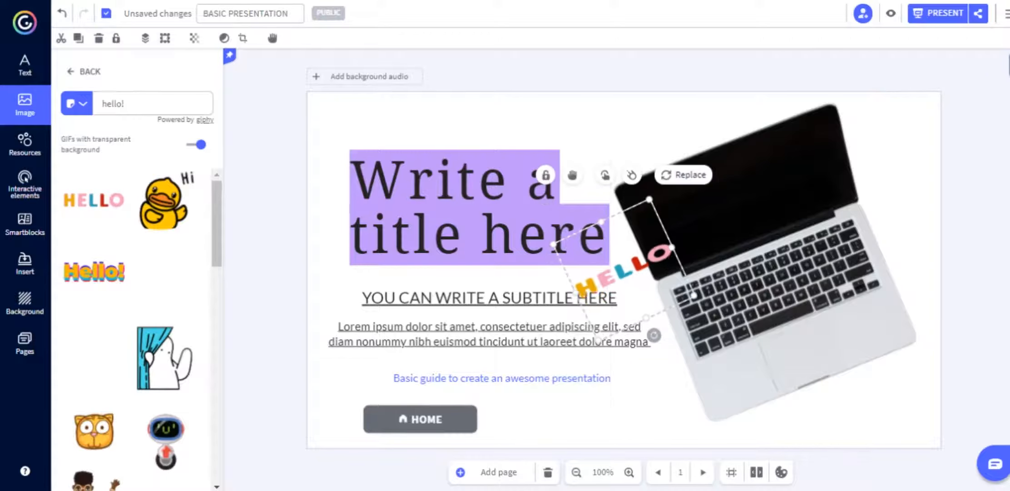
{"action": "left_click_drag", "start_coordinate": [667, 239], "coordinate": [713, 248]}
{"action": "left_click_drag", "start_coordinate": [743, 313], "coordinate": [754, 318]}
{"action": "left_click_drag", "start_coordinate": [654, 281], "coordinate": [746, 188]}
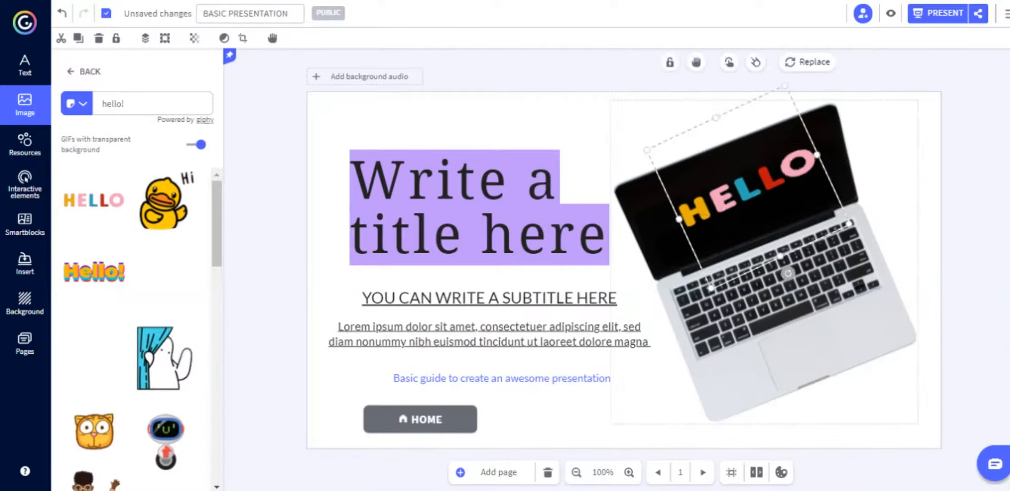
{"action": "mouse_move", "coordinate": [788, 273]}
{"action": "left_mouse_down"}
{"action": "mouse_move", "coordinate": [769, 279]}
{"action": "mouse_move", "coordinate": [796, 269]}
{"action": "mouse_move", "coordinate": [780, 276]}
{"action": "left_mouse_up"}
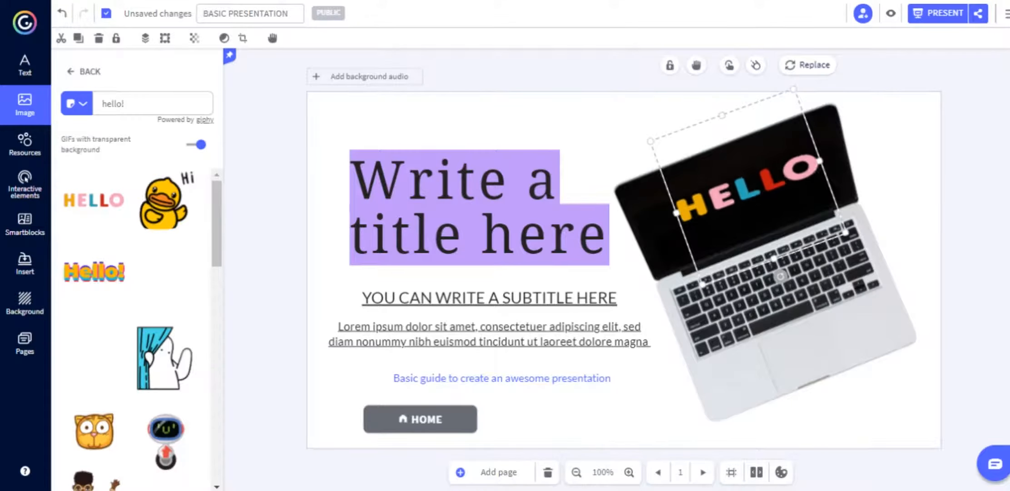
{"action": "left_click", "coordinate": [25, 145]}
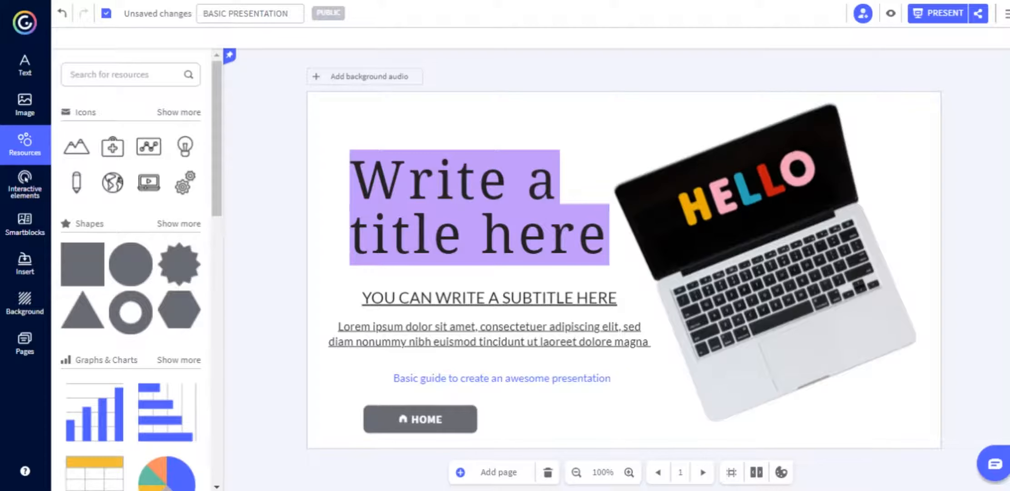
Scroll through Resources, then show all Buttons with text under Interactive elements.
{"action": "scroll", "coordinate": [131, 272], "scroll_direction": "down", "scroll_amount": 5}
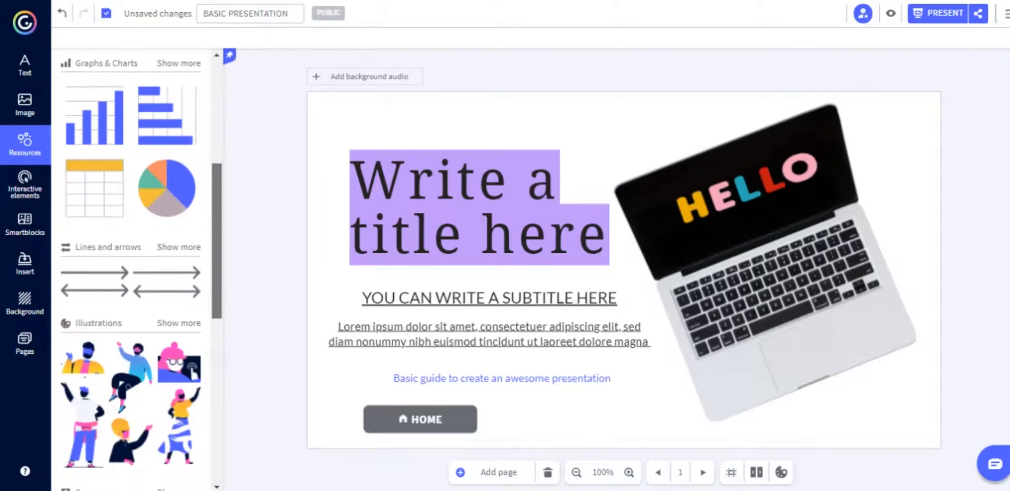
{"action": "scroll", "coordinate": [131, 273], "scroll_direction": "down", "scroll_amount": 6}
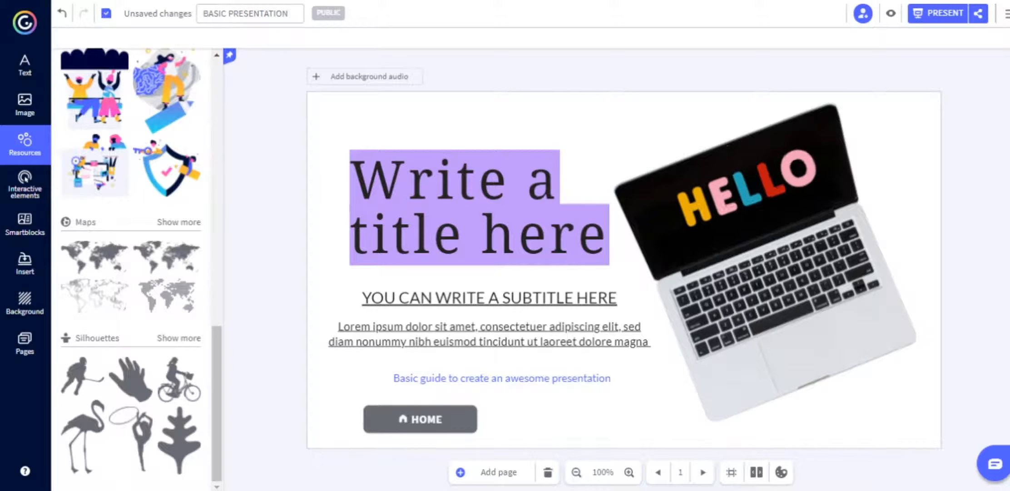
{"action": "left_click", "coordinate": [25, 184]}
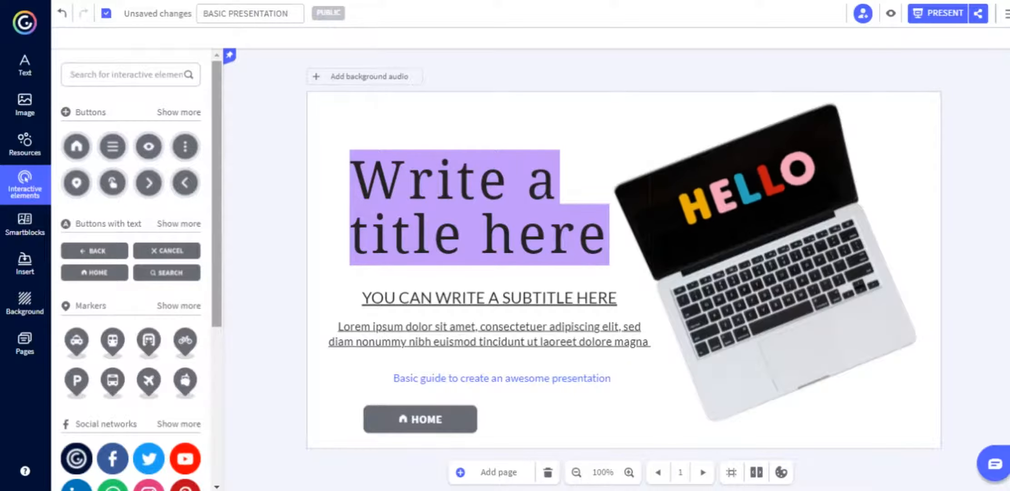
{"action": "mouse_move", "coordinate": [217, 196]}
{"action": "left_mouse_down"}
{"action": "mouse_move", "coordinate": [216, 350]}
{"action": "mouse_move", "coordinate": [217, 211]}
{"action": "left_mouse_up"}
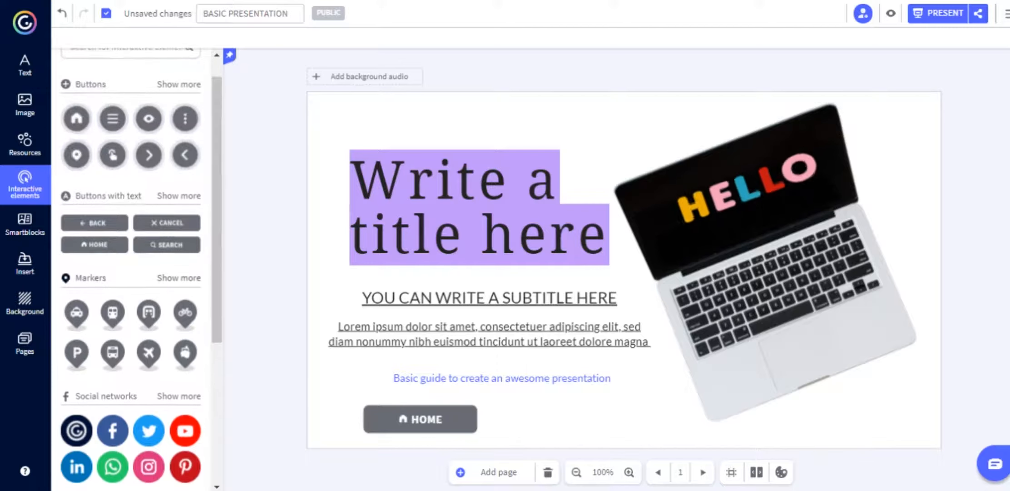
{"action": "left_click", "coordinate": [179, 195]}
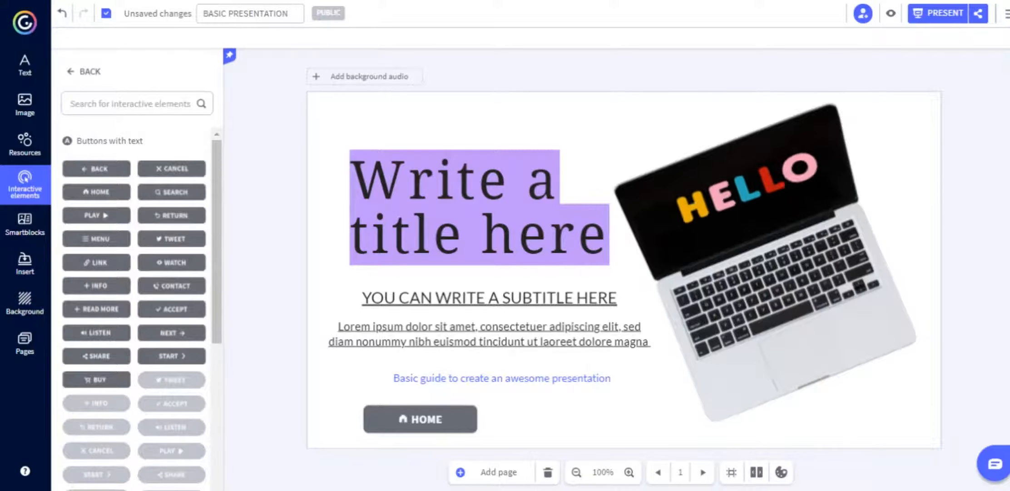
Add a SEARCH text button above the title and colour it pink.
{"action": "left_click", "coordinate": [171, 192]}
{"action": "left_click_drag", "start_coordinate": [629, 270], "coordinate": [411, 117]}
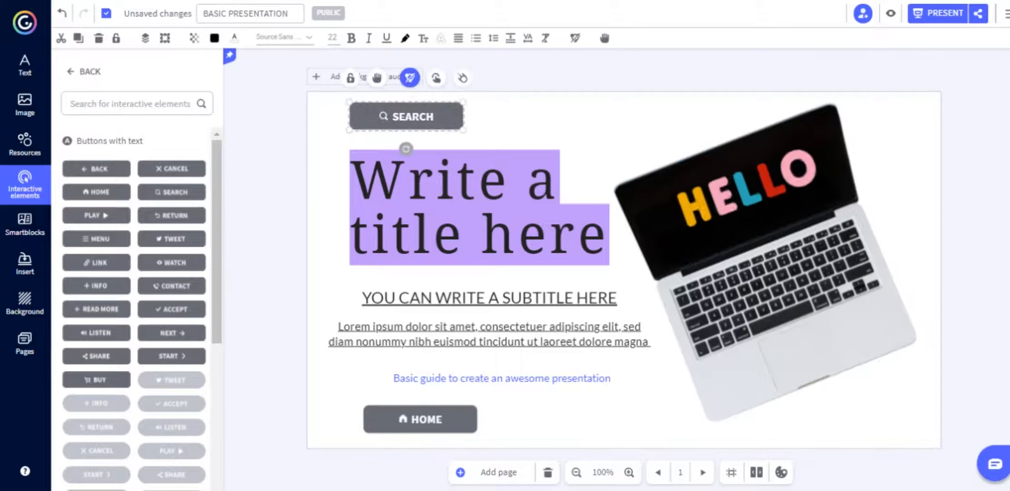
{"action": "left_click", "coordinate": [215, 38]}
{"action": "left_click", "coordinate": [322, 215]}
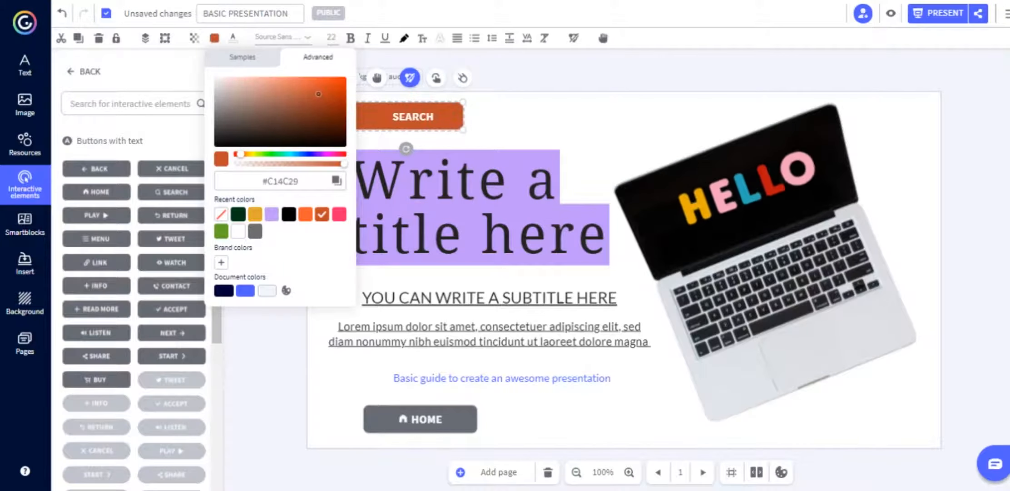
{"action": "left_click", "coordinate": [339, 214]}
{"action": "left_click", "coordinate": [522, 122]}
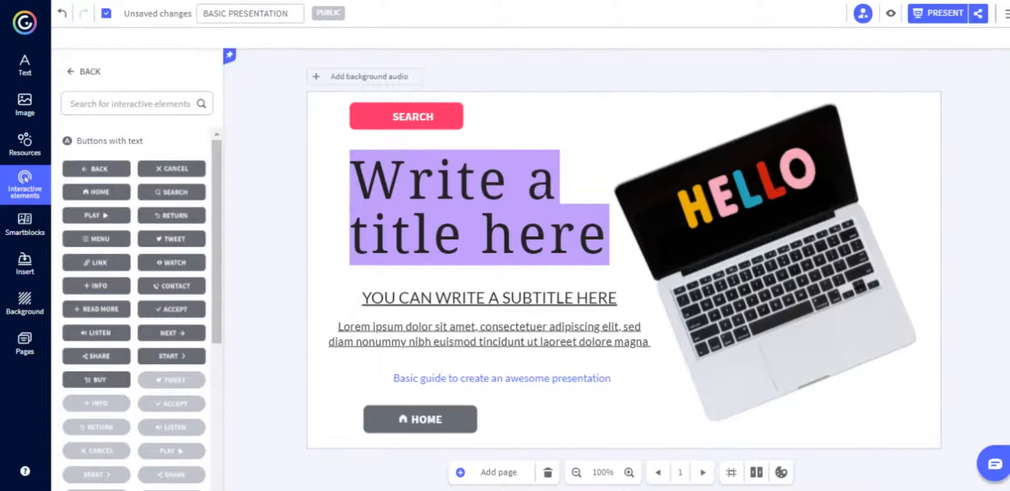
{"action": "left_click", "coordinate": [406, 117]}
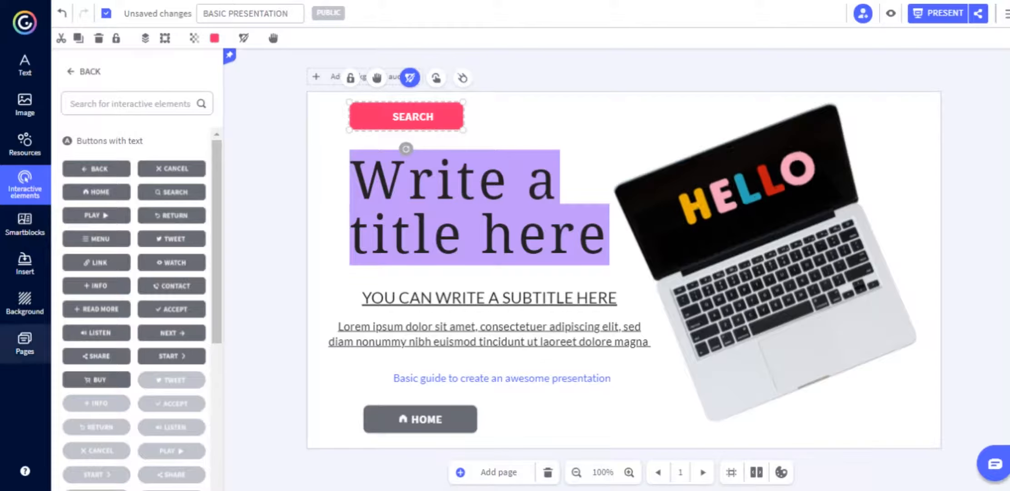
{"action": "left_click", "coordinate": [24, 343]}
Go to page 2, the Index page, and delete all its content.
{"action": "left_click", "coordinate": [124, 243]}
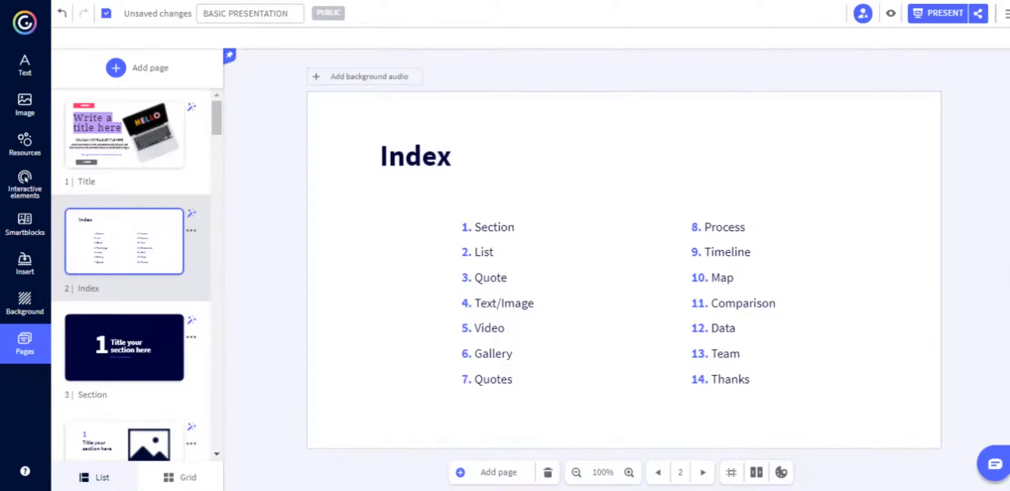
{"action": "left_click_drag", "start_coordinate": [348, 128], "coordinate": [996, 427]}
{"action": "key", "text": "Delete"}
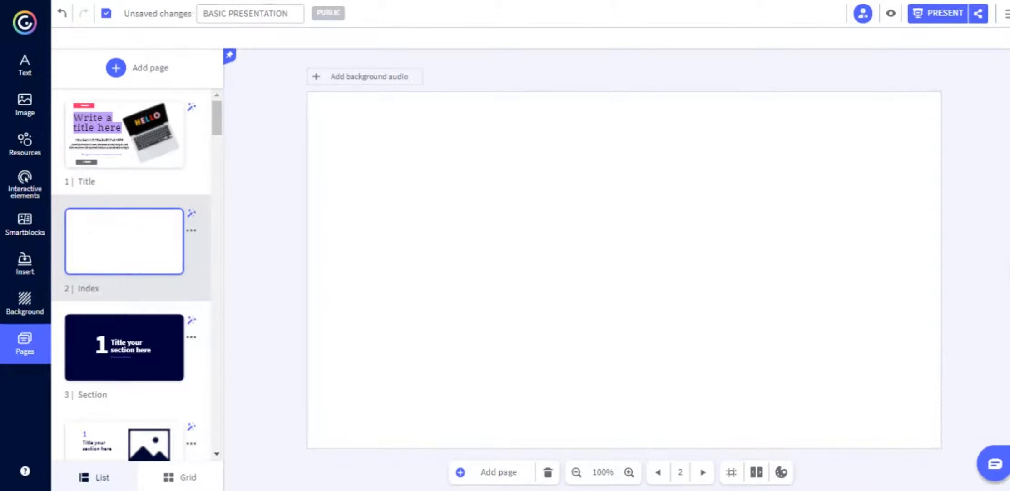
Insert the eight-slice 12,5% pie diagram from the Smartblocks Diagrams section.
{"action": "left_click", "coordinate": [25, 223]}
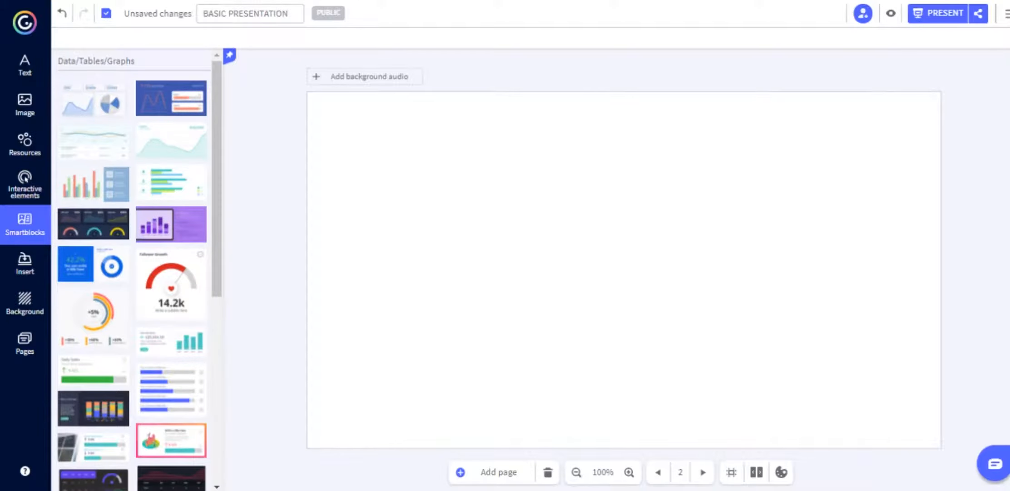
{"action": "scroll", "coordinate": [136, 268], "scroll_direction": "down", "scroll_amount": 8}
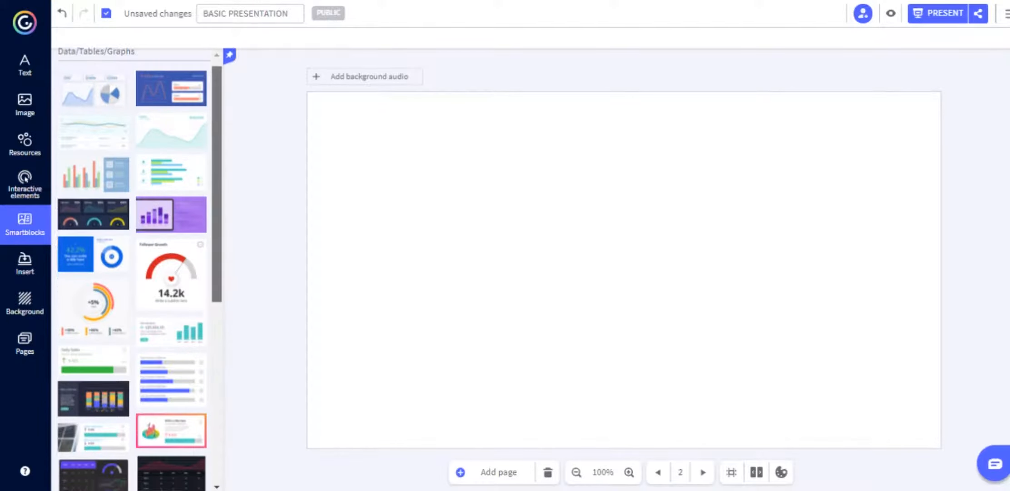
{"action": "scroll", "coordinate": [137, 268], "scroll_direction": "down", "scroll_amount": 9}
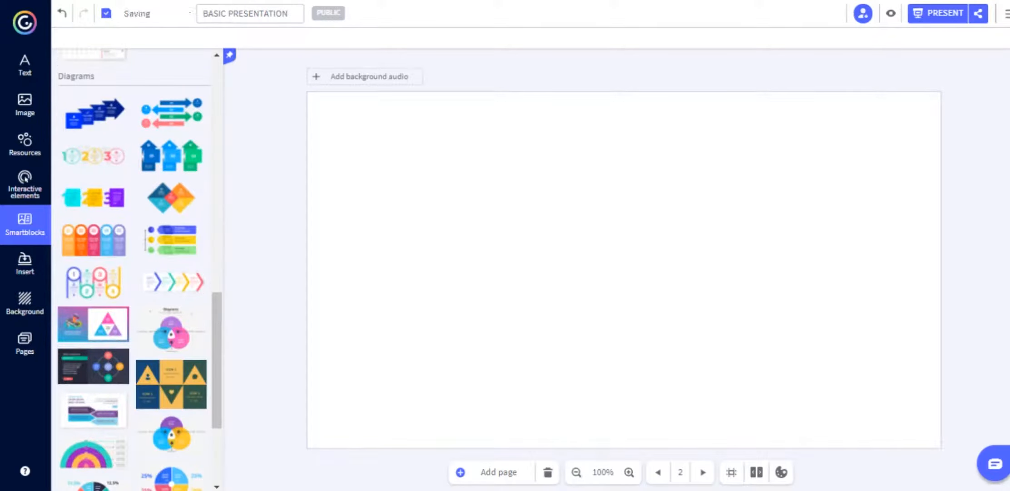
{"action": "scroll", "coordinate": [134, 268], "scroll_direction": "down", "scroll_amount": 9}
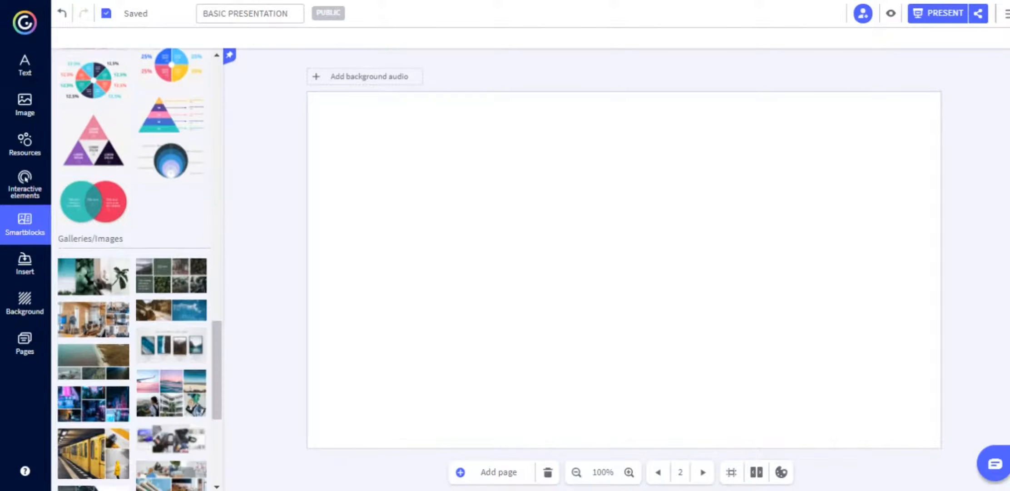
{"action": "left_click", "coordinate": [93, 80]}
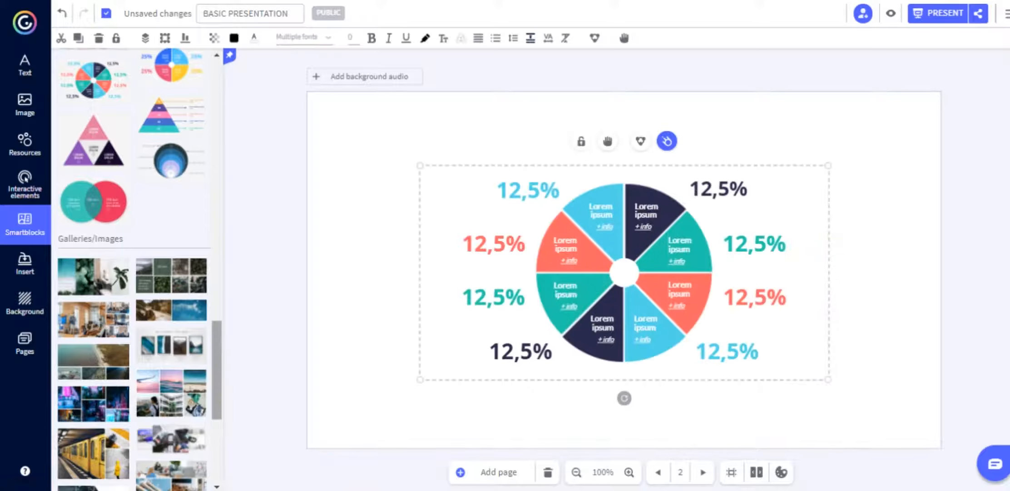
Delete the trial pie diagram, then insert and remove the aerial-sea photo gallery block.
{"action": "key", "text": "Delete"}
{"action": "left_click_drag", "start_coordinate": [217, 331], "coordinate": [217, 367]}
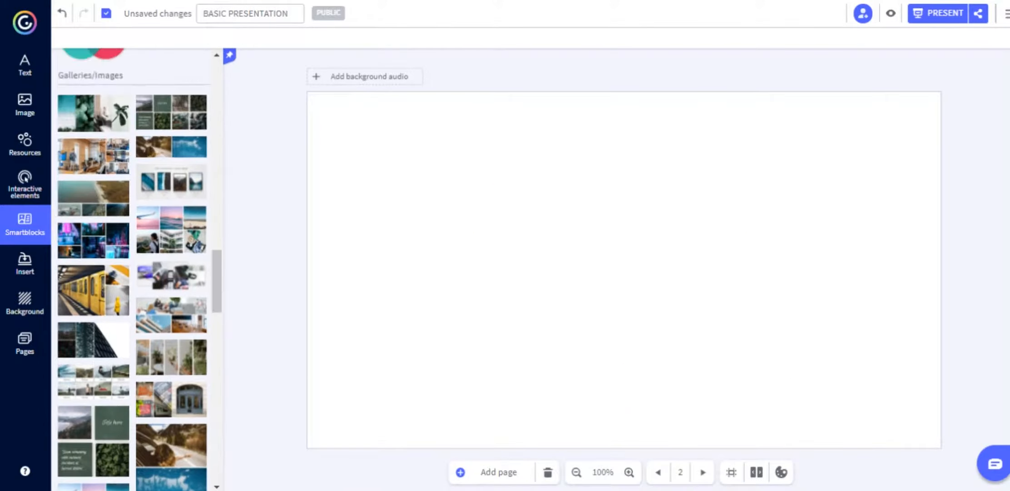
{"action": "left_click", "coordinate": [93, 197]}
{"action": "key", "text": "Delete"}
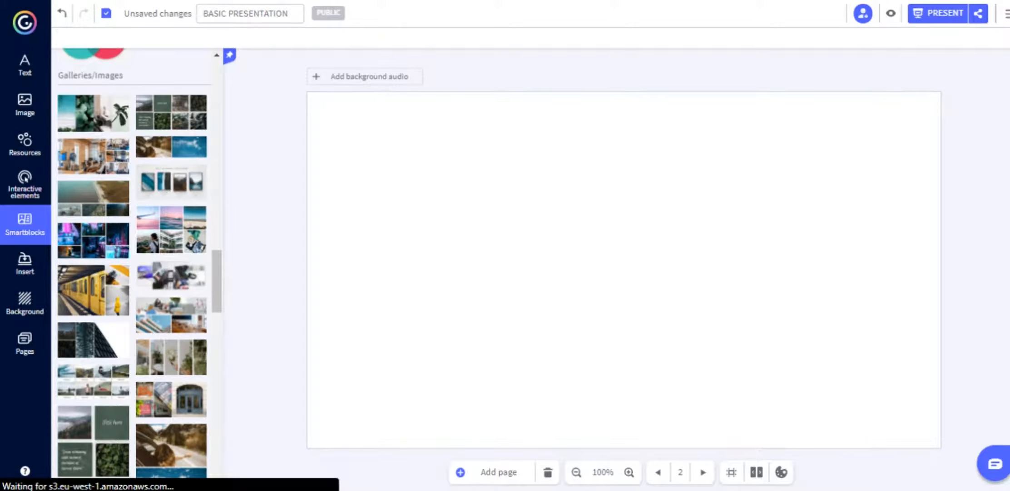
Try the framed four-picture gallery, enlarging and moving it, then delete it.
{"action": "left_click", "coordinate": [171, 182]}
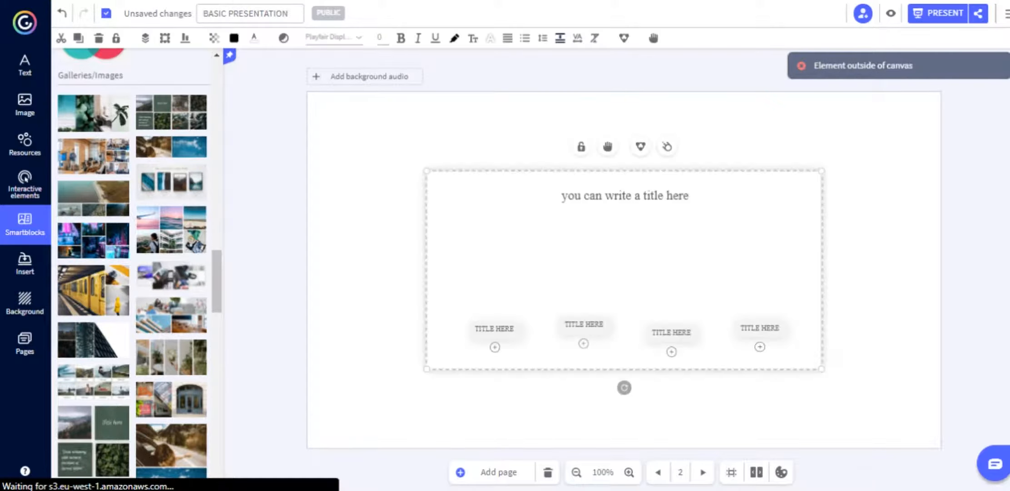
{"action": "double_click", "coordinate": [495, 270]}
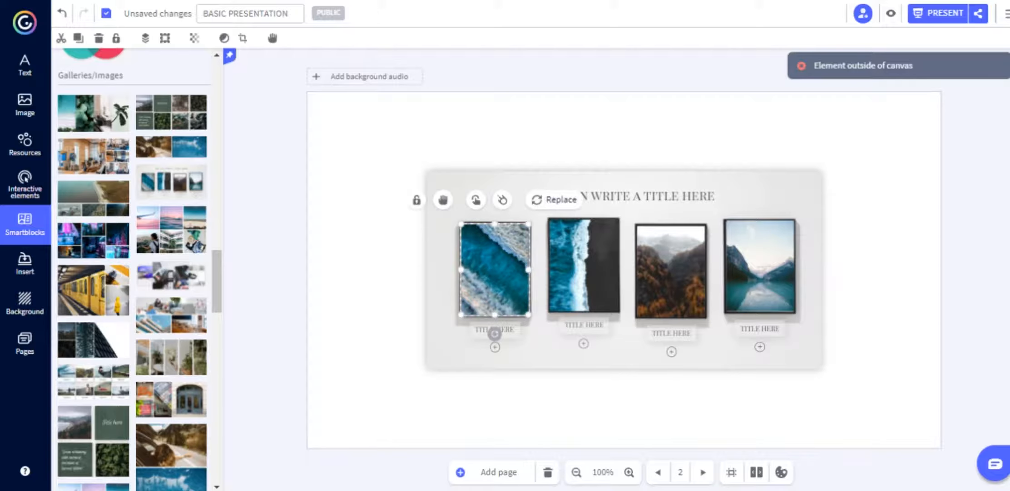
{"action": "left_click", "coordinate": [584, 268]}
{"action": "left_click", "coordinate": [671, 271]}
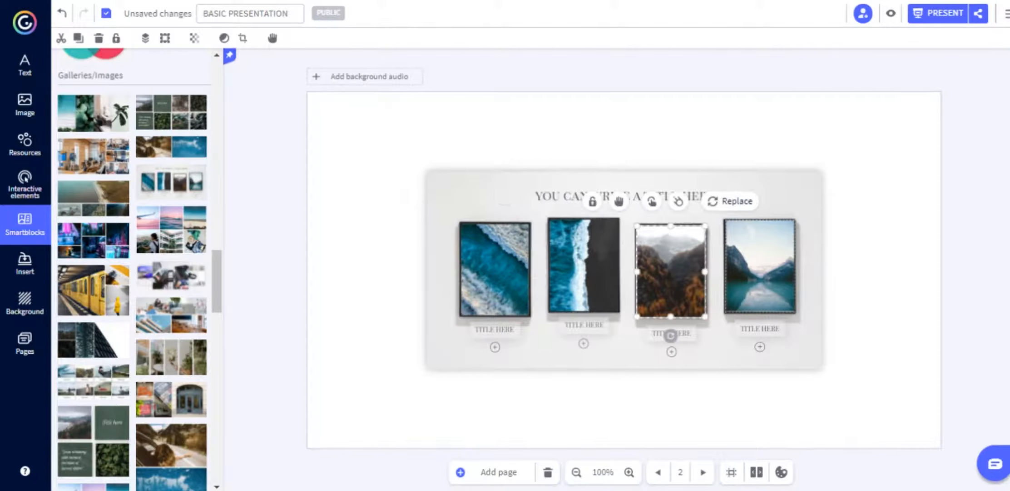
{"action": "left_click", "coordinate": [760, 267]}
{"action": "left_click_drag", "start_coordinate": [350, 133], "coordinate": [842, 402]}
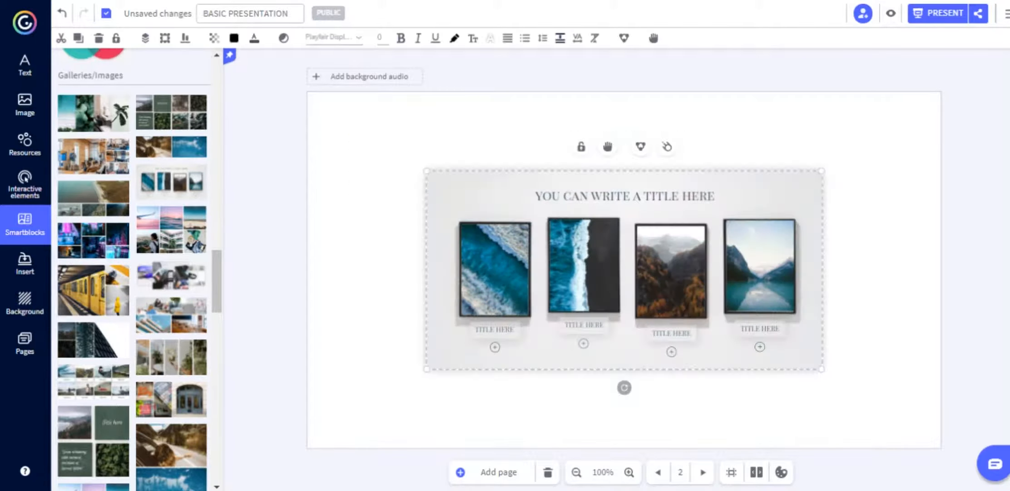
{"action": "left_click_drag", "start_coordinate": [821, 369], "coordinate": [904, 409]}
{"action": "left_click_drag", "start_coordinate": [667, 291], "coordinate": [615, 263]}
{"action": "key", "text": "Delete"}
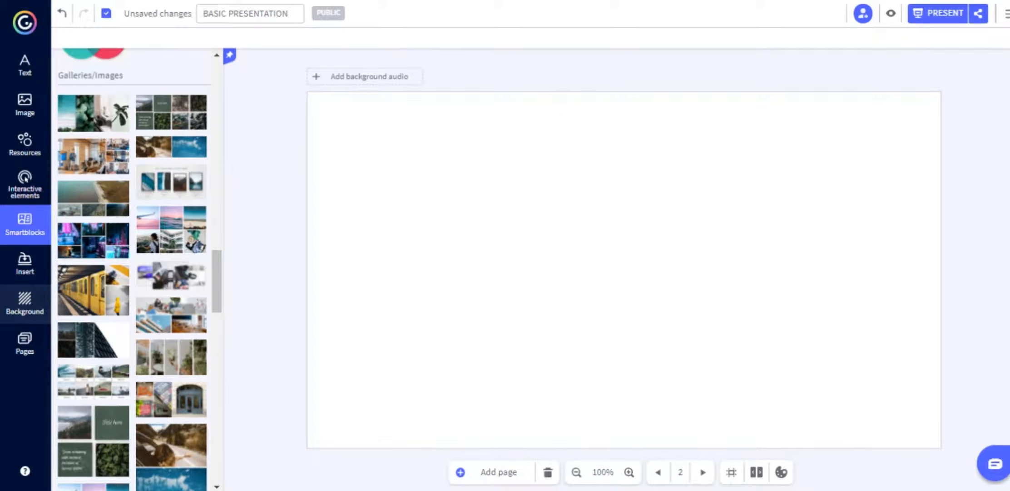
{"action": "left_click", "coordinate": [25, 264]}
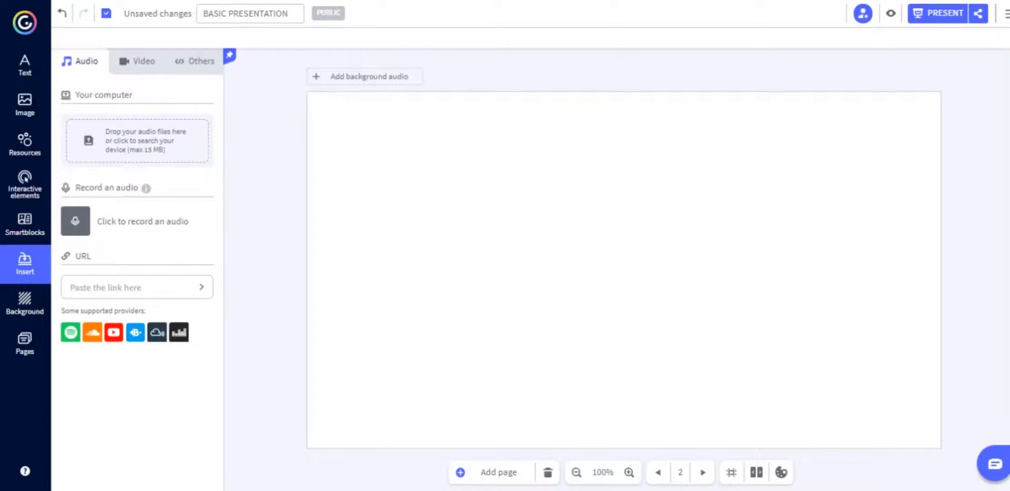
Record a short audio clip as audio_001 and toggle background audio on, then off.
{"action": "mouse_move", "coordinate": [146, 187]}
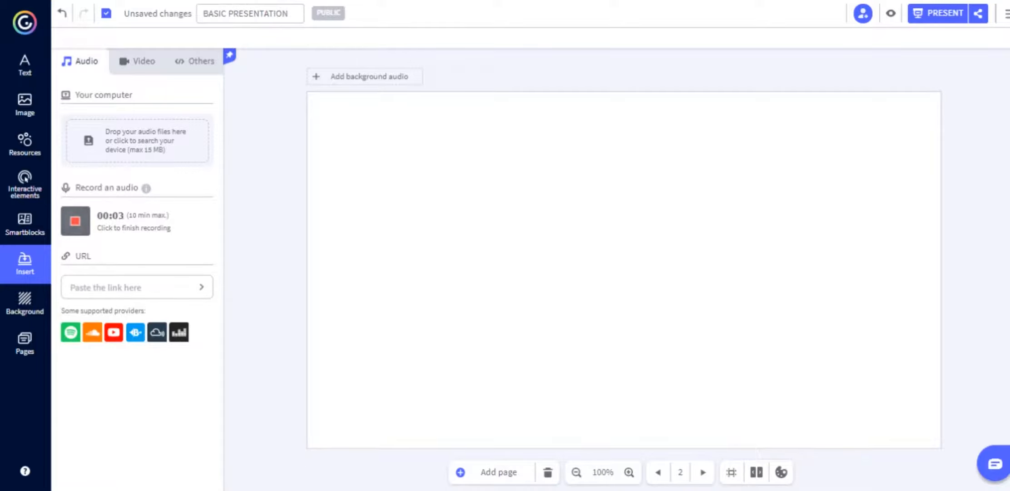
{"action": "left_click", "coordinate": [75, 221]}
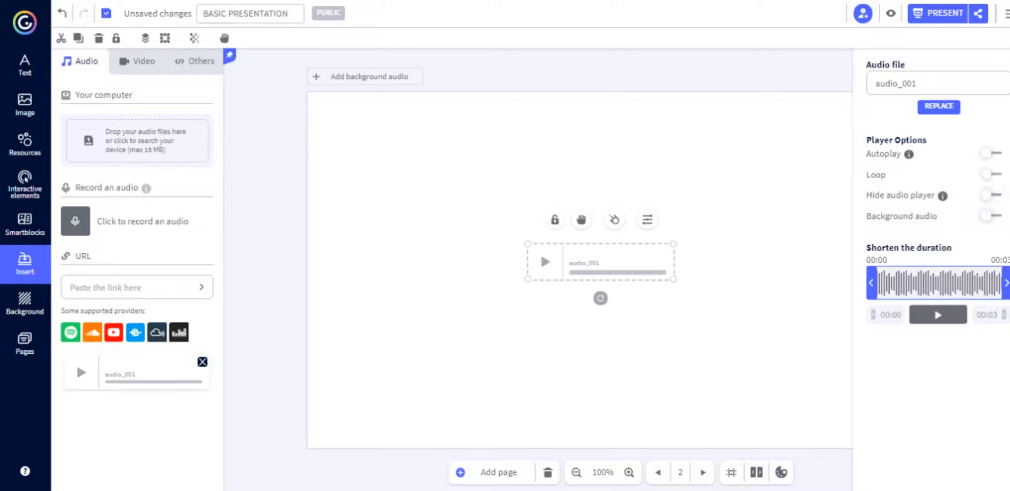
{"action": "left_click", "coordinate": [992, 215]}
{"action": "left_click", "coordinate": [992, 215]}
Turn on background audio for audio_001, reload with F5 to hear it, then deselect it.
{"action": "left_click", "coordinate": [992, 215]}
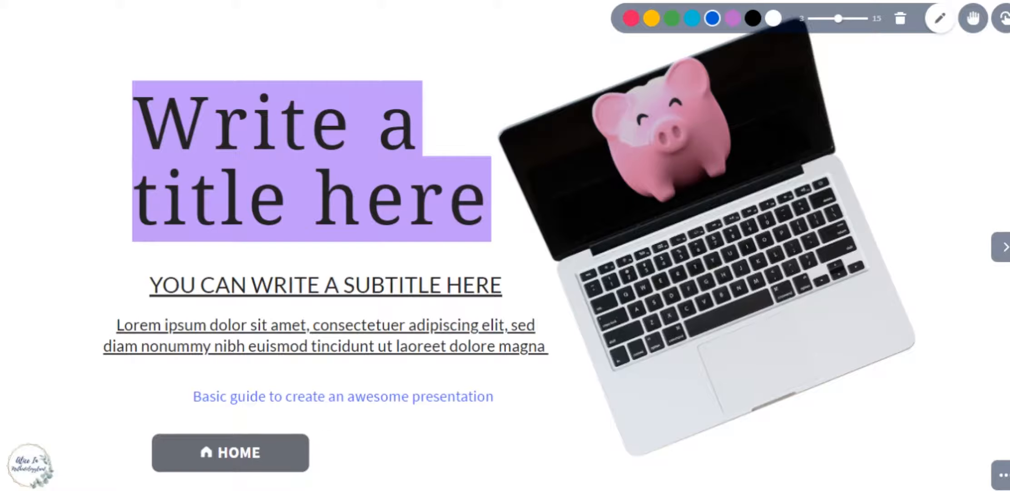
{"action": "key", "text": "F5"}
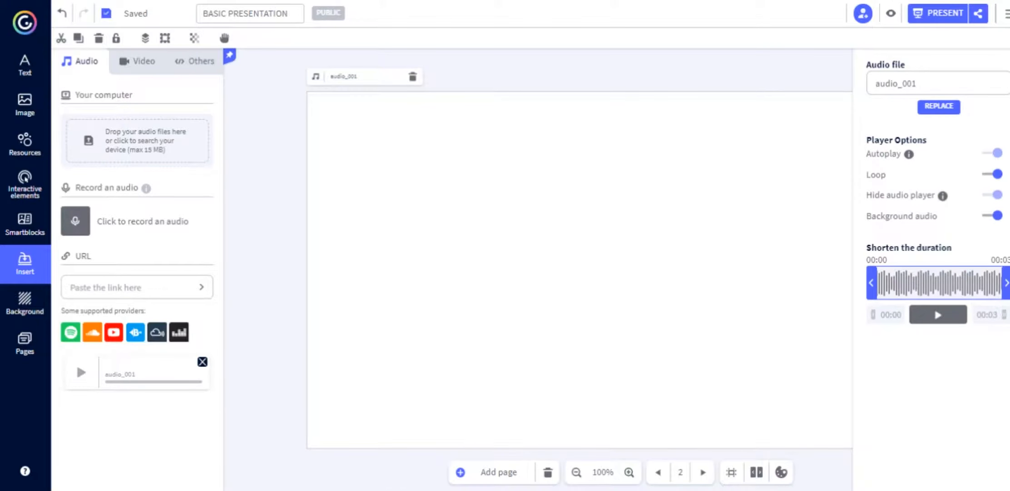
{"action": "key", "text": "Escape"}
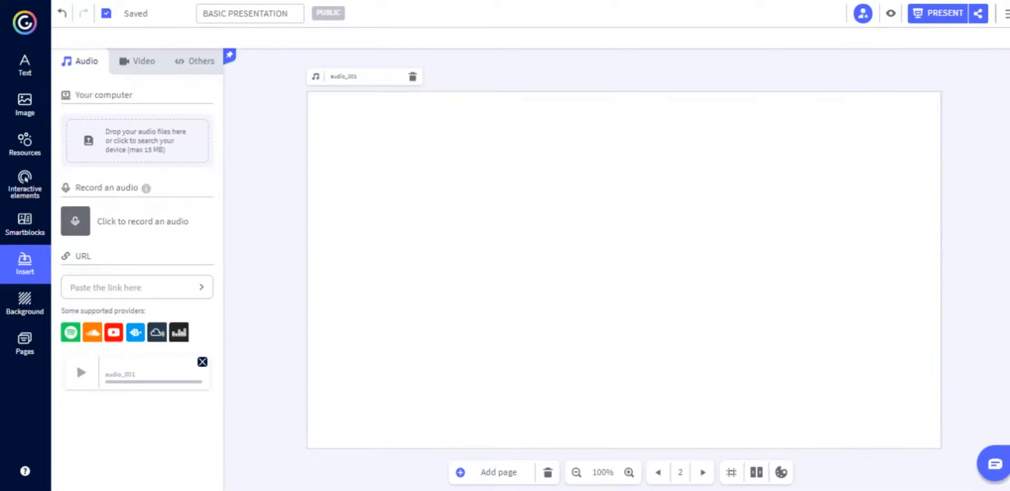
Browse the Video and Others insert options, then return to the page list.
{"action": "left_click", "coordinate": [25, 344]}
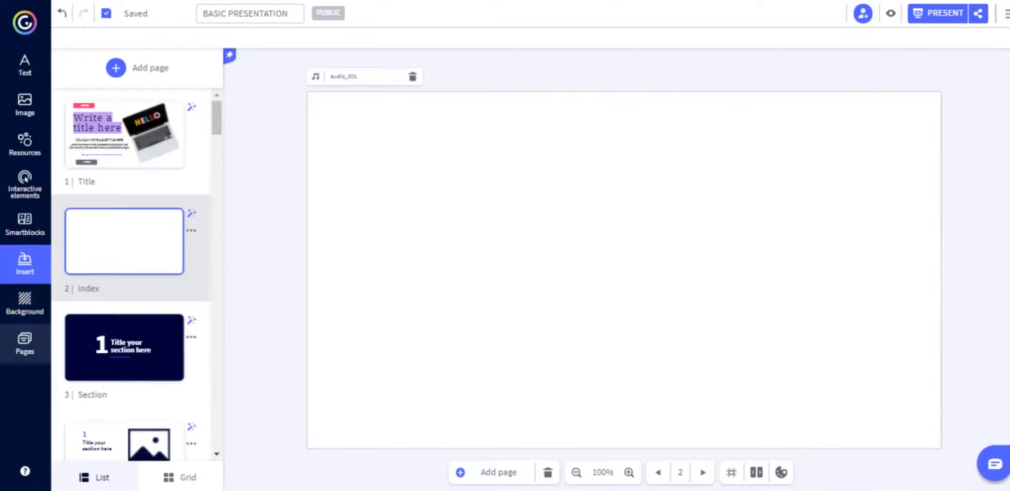
{"action": "left_click", "coordinate": [24, 263]}
{"action": "left_click", "coordinate": [137, 61]}
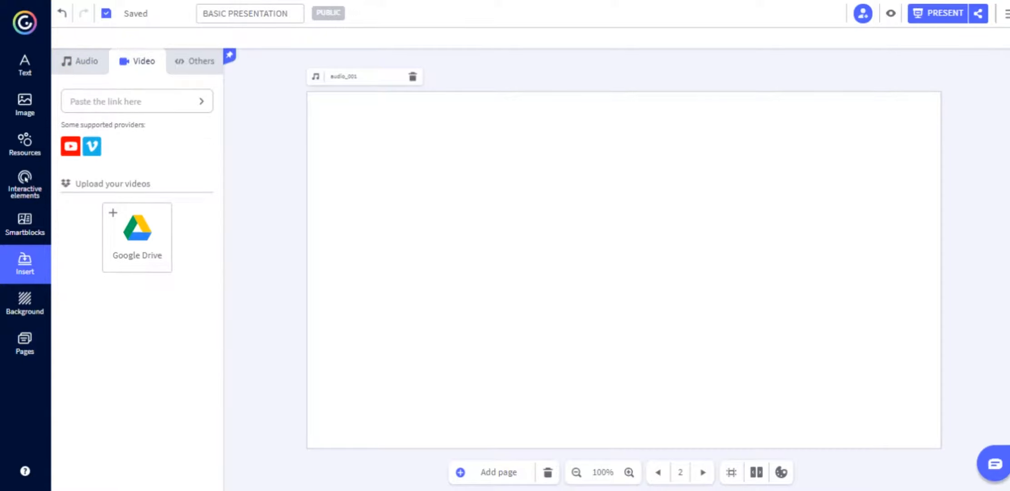
{"action": "left_click", "coordinate": [195, 60]}
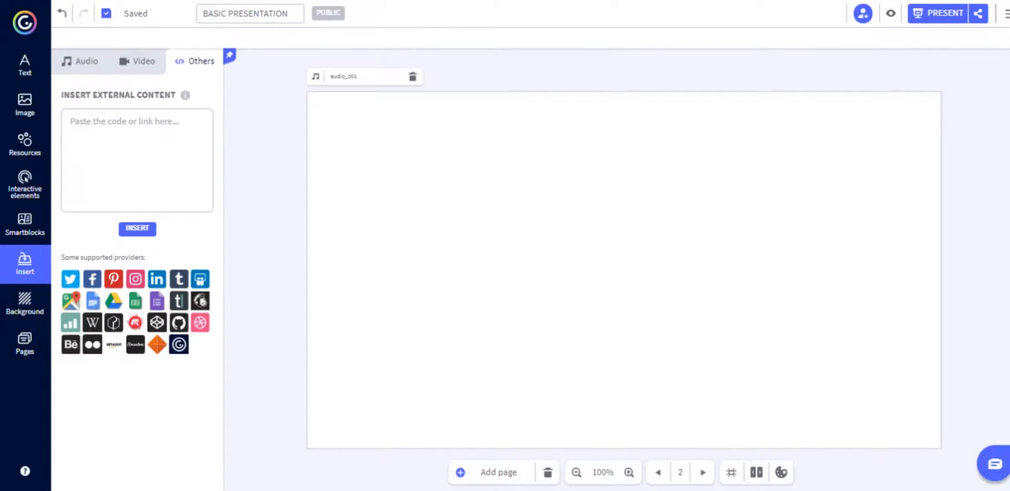
{"action": "left_click", "coordinate": [24, 344]}
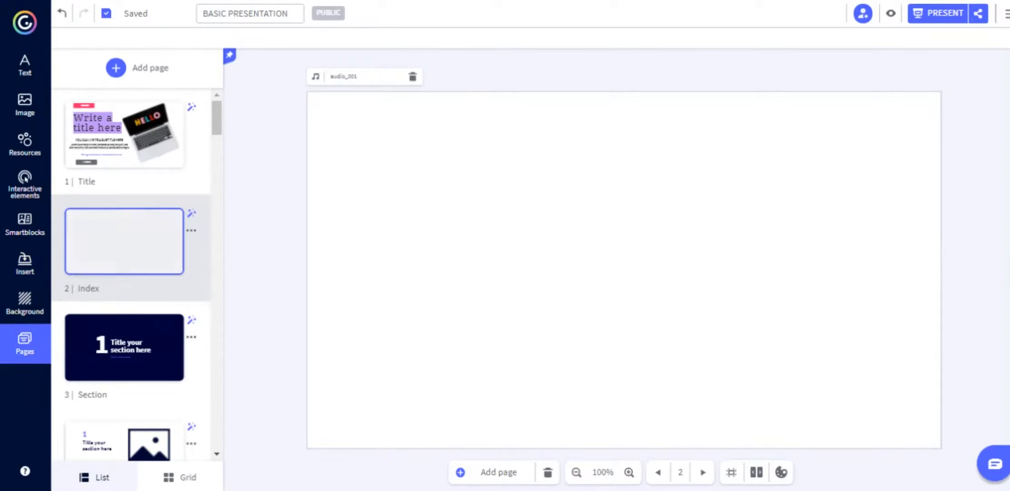
{"action": "left_click", "coordinate": [25, 304]}
Give the Title page the blue-and-yellow animated background from the library's Animated filter.
{"action": "left_click", "coordinate": [24, 344]}
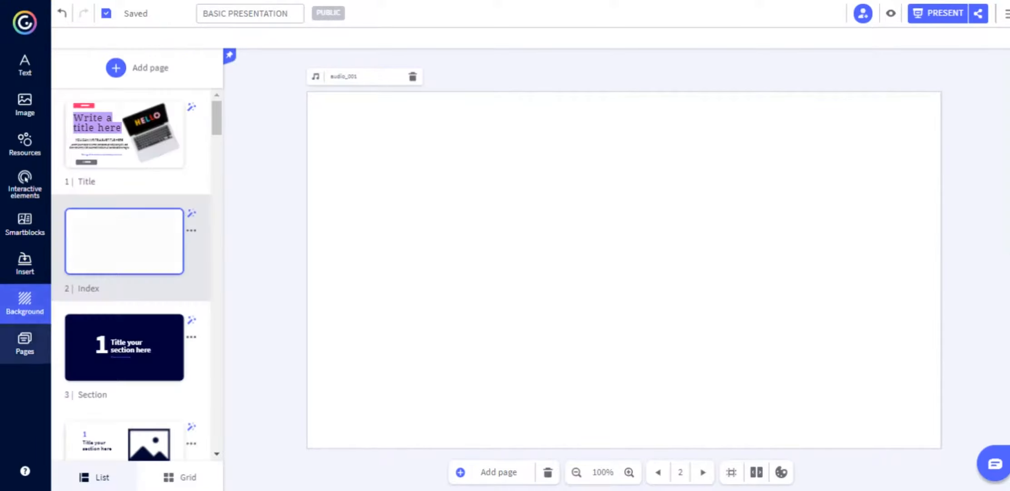
{"action": "left_click", "coordinate": [125, 134]}
{"action": "left_click", "coordinate": [25, 303]}
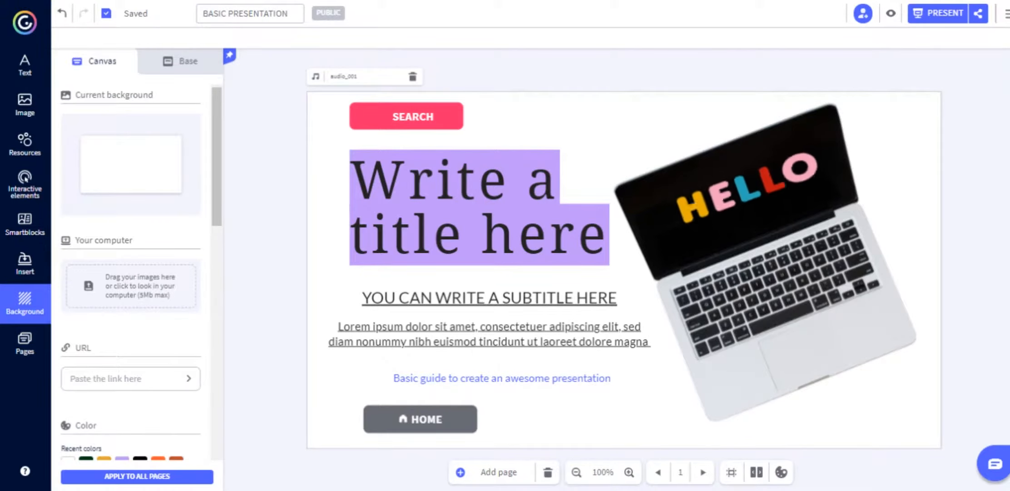
{"action": "scroll", "coordinate": [131, 273], "scroll_direction": "down", "scroll_amount": 5}
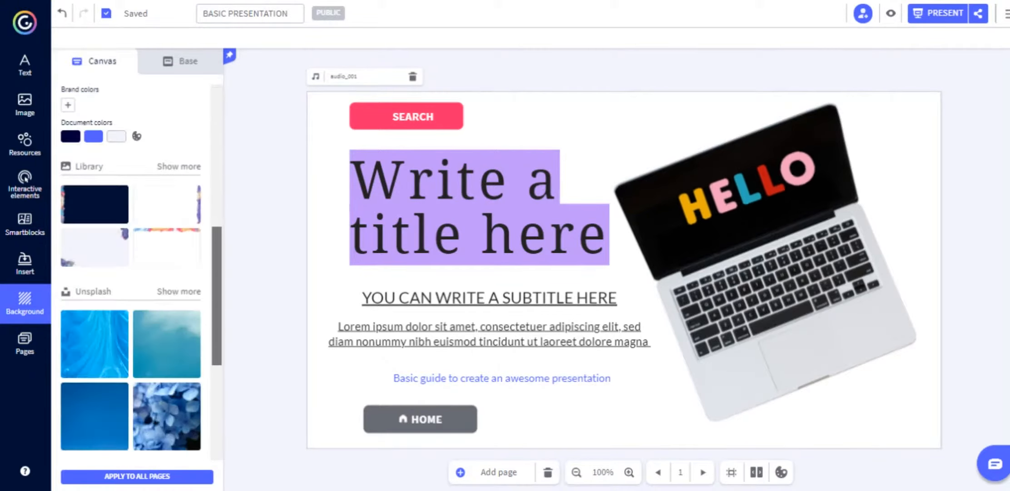
{"action": "scroll", "coordinate": [130, 272], "scroll_direction": "down", "scroll_amount": 5}
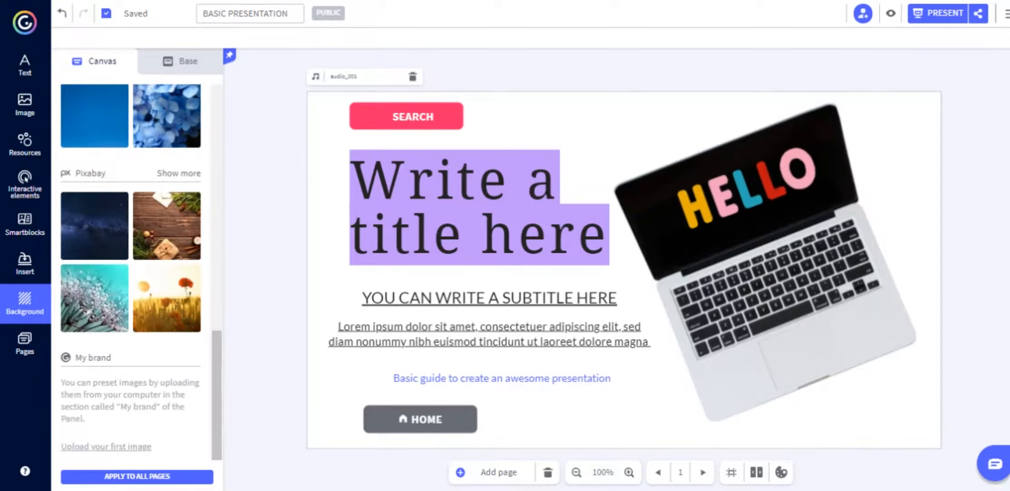
{"action": "scroll", "coordinate": [130, 273], "scroll_direction": "up", "scroll_amount": 5}
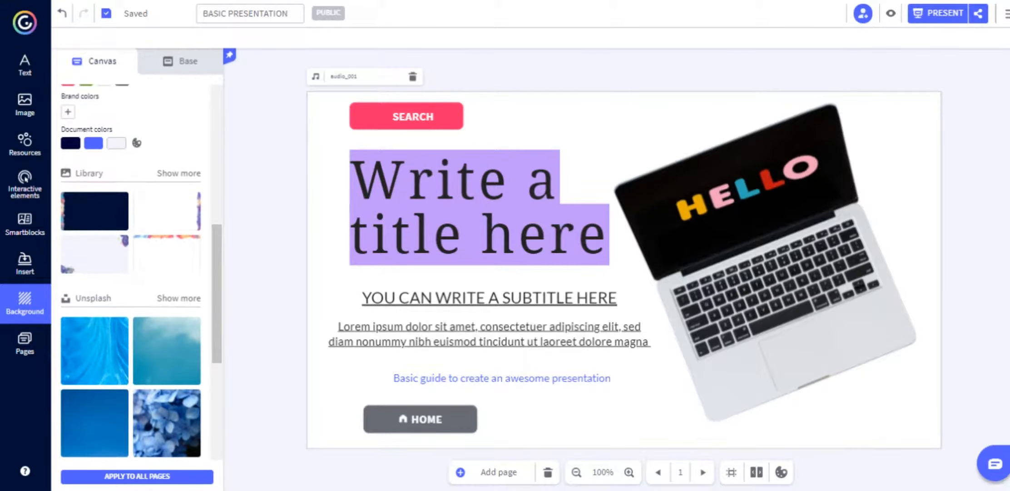
{"action": "left_click", "coordinate": [178, 173]}
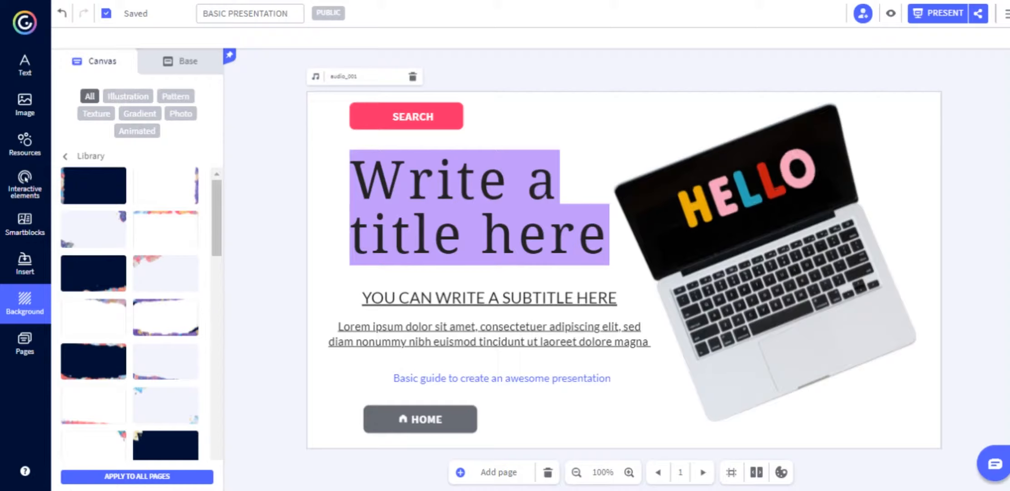
{"action": "left_click", "coordinate": [137, 131]}
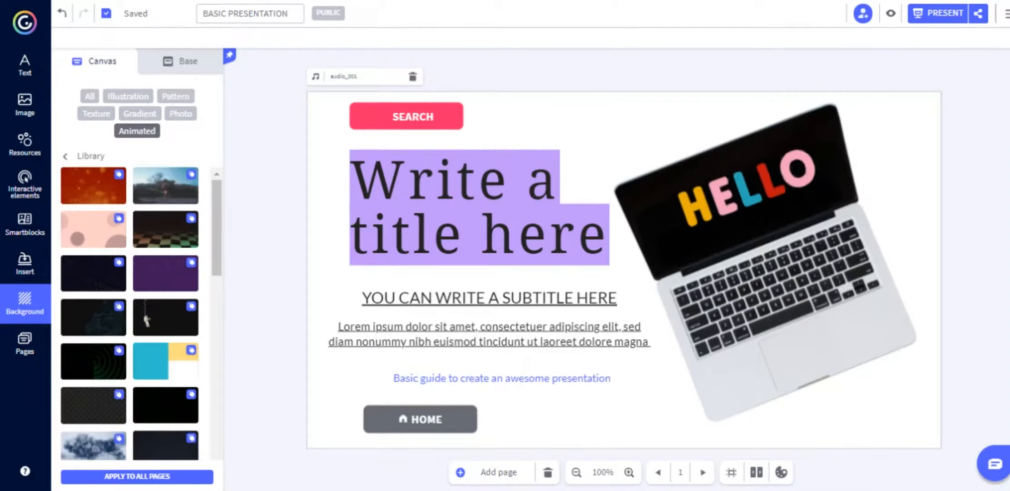
{"action": "left_click", "coordinate": [94, 229]}
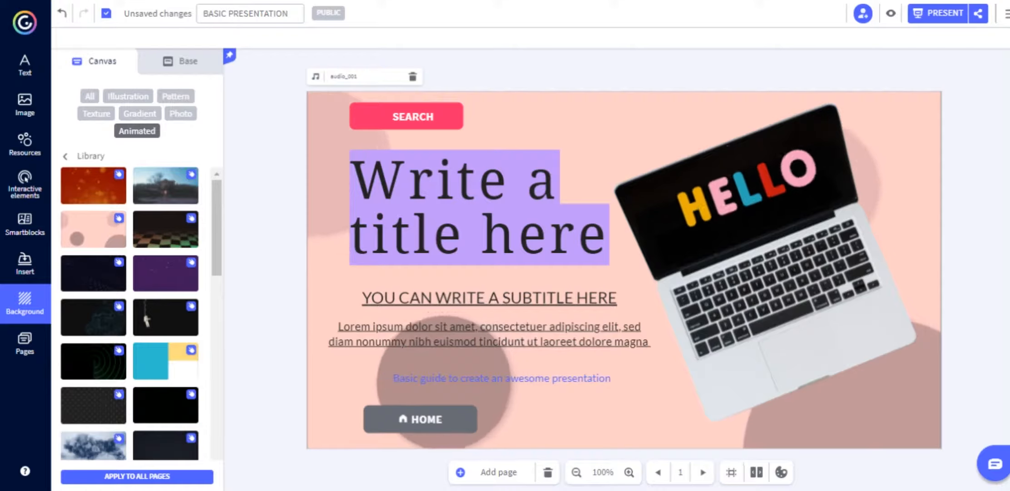
{"action": "left_click", "coordinate": [166, 360]}
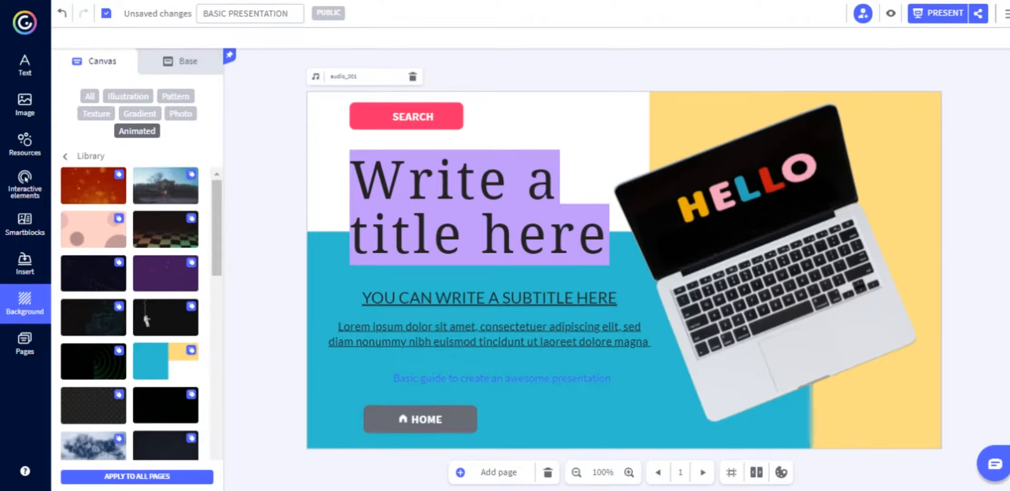
Set the Title page's base background to the recent purple colour.
{"action": "left_click", "coordinate": [180, 61]}
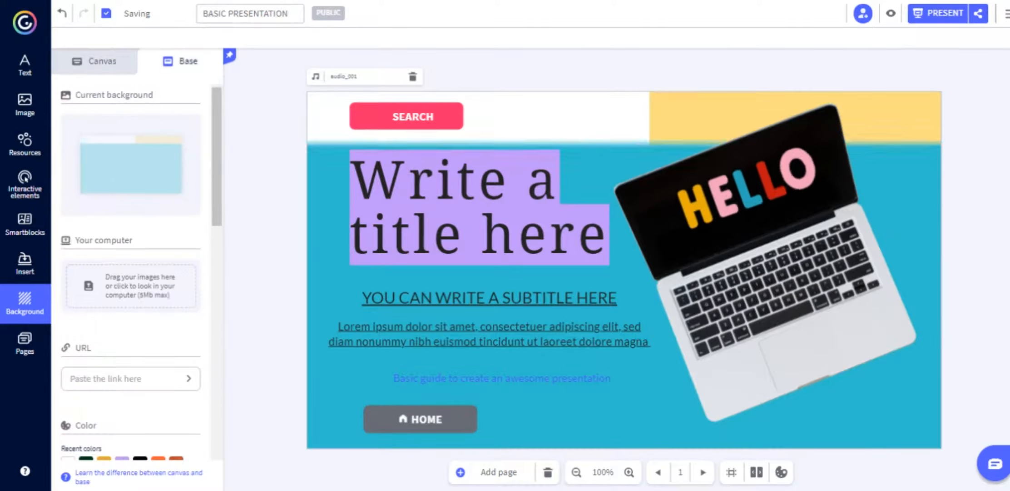
{"action": "left_click", "coordinate": [95, 61]}
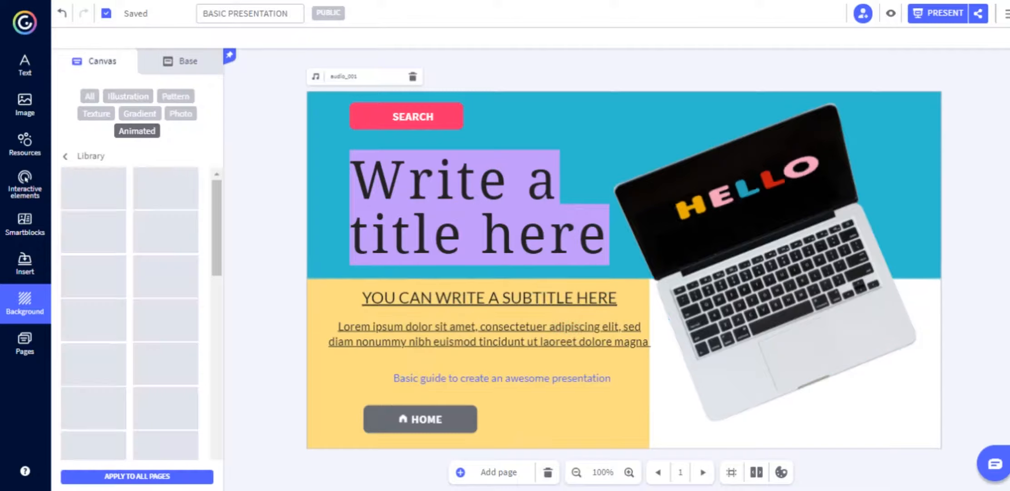
{"action": "left_click", "coordinate": [180, 62]}
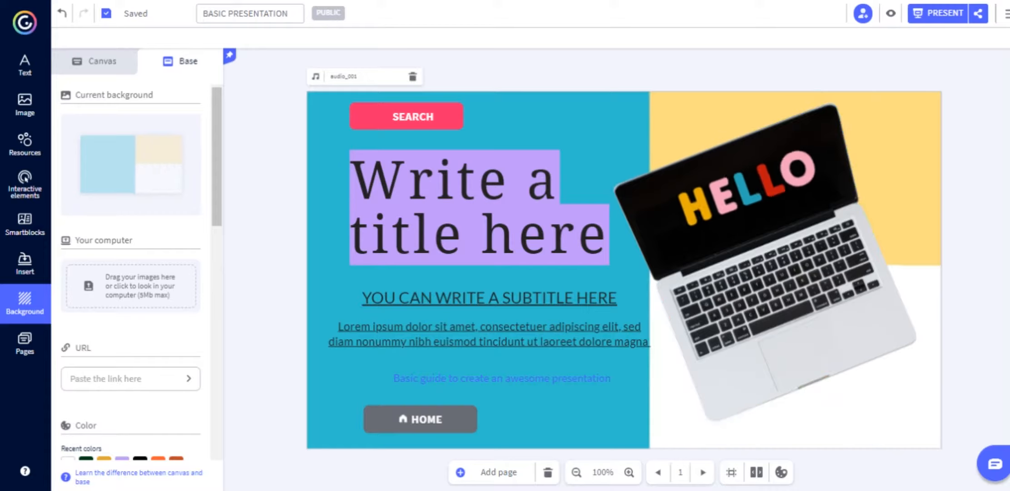
{"action": "left_click", "coordinate": [122, 458]}
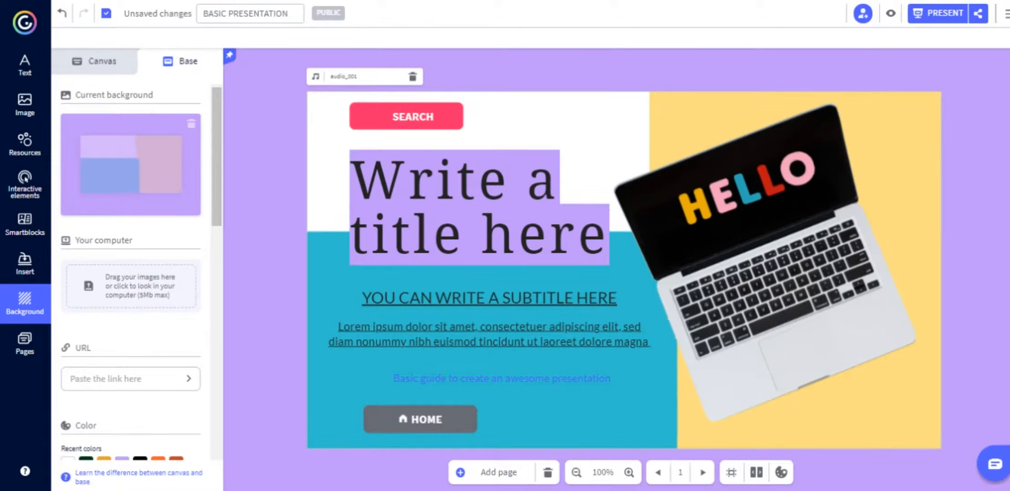
{"action": "left_click", "coordinate": [95, 60]}
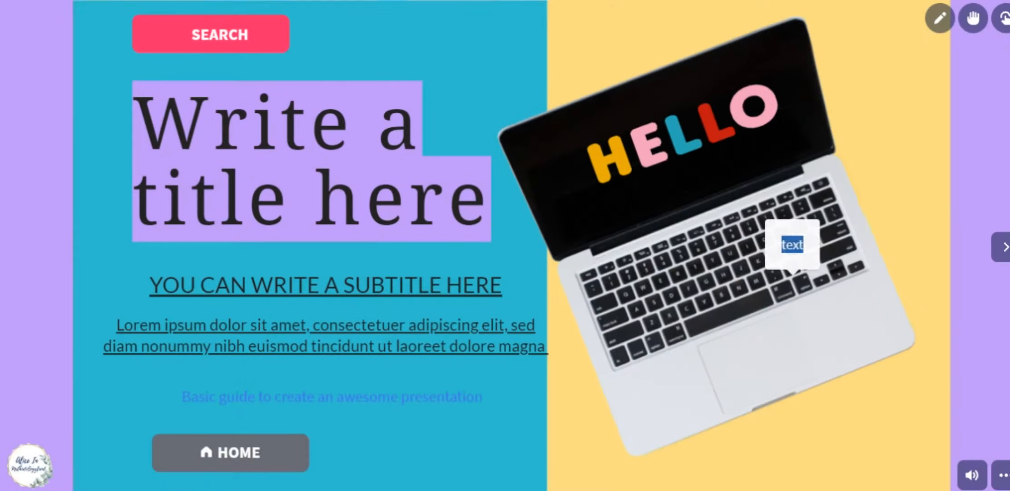
Mute the background audio, watch the presentation full screen, then exit with Esc.
{"action": "left_click", "coordinate": [971, 474]}
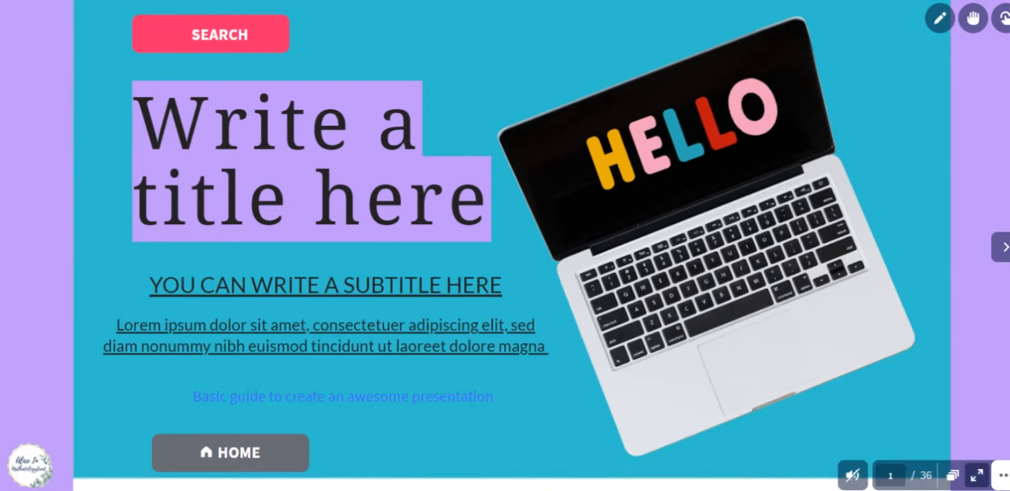
{"action": "left_click", "coordinate": [977, 475]}
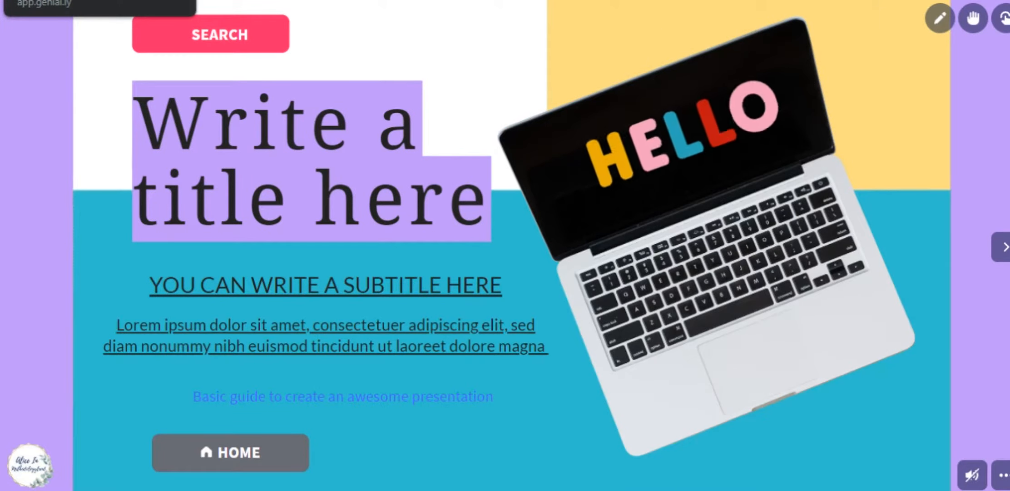
{"action": "key", "text": "Escape"}
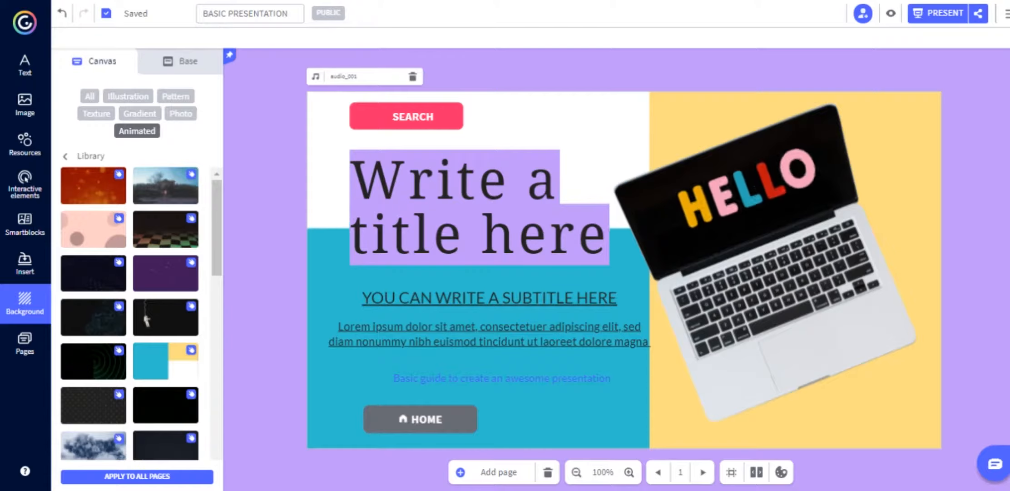
Remove the purple base background and apply the animated blue-and-yellow one from the library.
{"action": "left_click", "coordinate": [180, 62]}
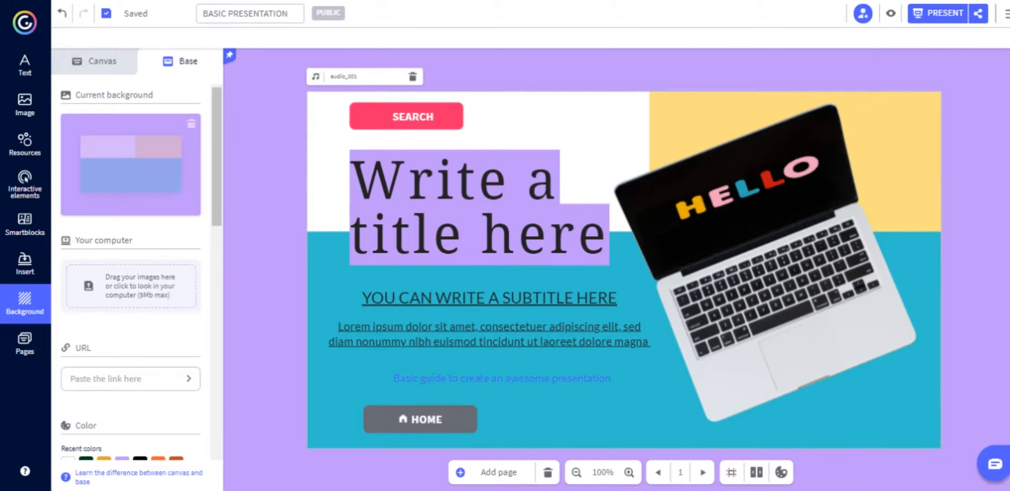
{"action": "left_click", "coordinate": [191, 124]}
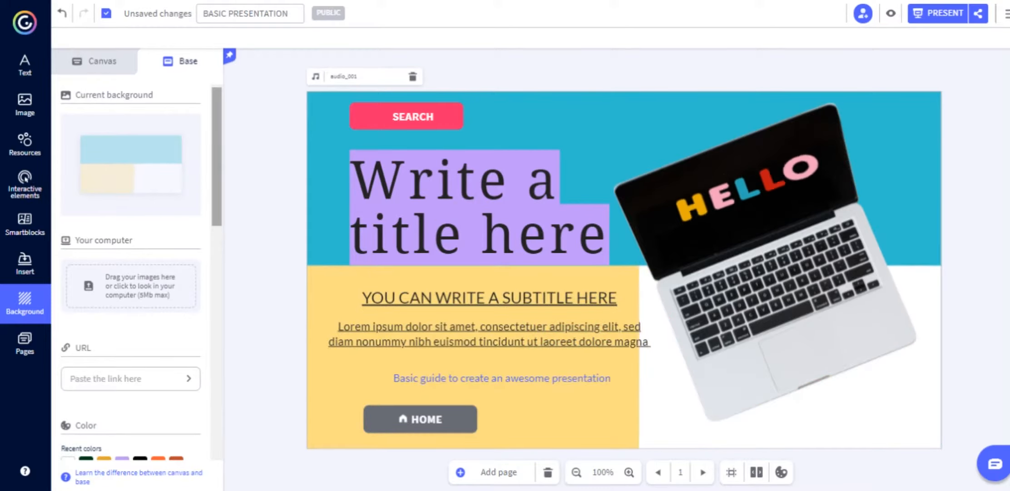
{"action": "scroll", "coordinate": [131, 272], "scroll_direction": "down", "scroll_amount": 5}
{"action": "left_click_drag", "start_coordinate": [217, 227], "coordinate": [217, 272]}
{"action": "left_click", "coordinate": [179, 242]}
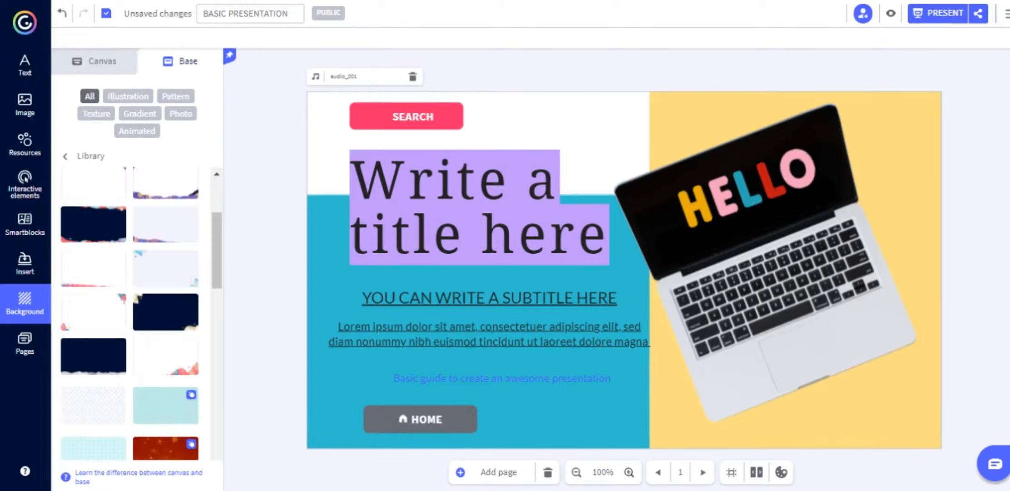
{"action": "left_click", "coordinate": [137, 131]}
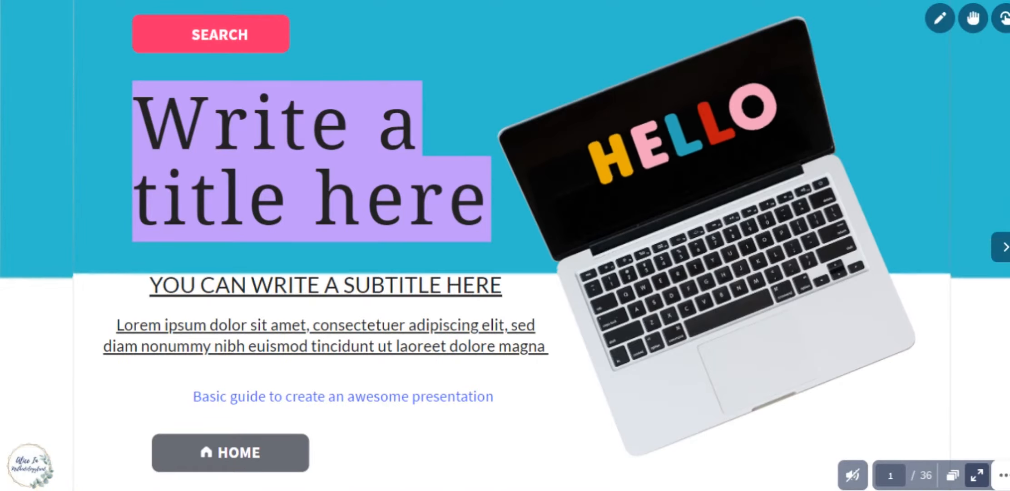
{"action": "key", "text": "ctrl+w"}
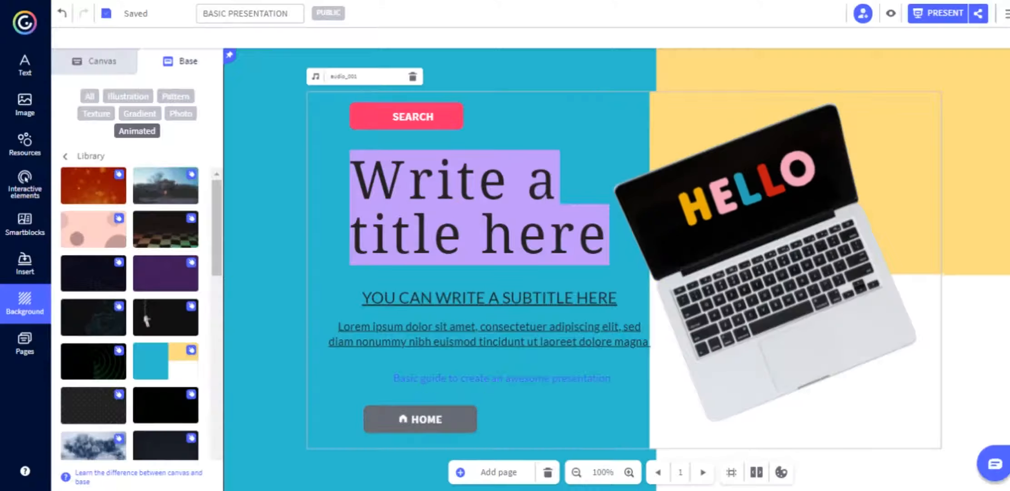
Keep the Title page first, duplicate it, then delete the Title Copy page.
{"action": "left_click", "coordinate": [24, 344]}
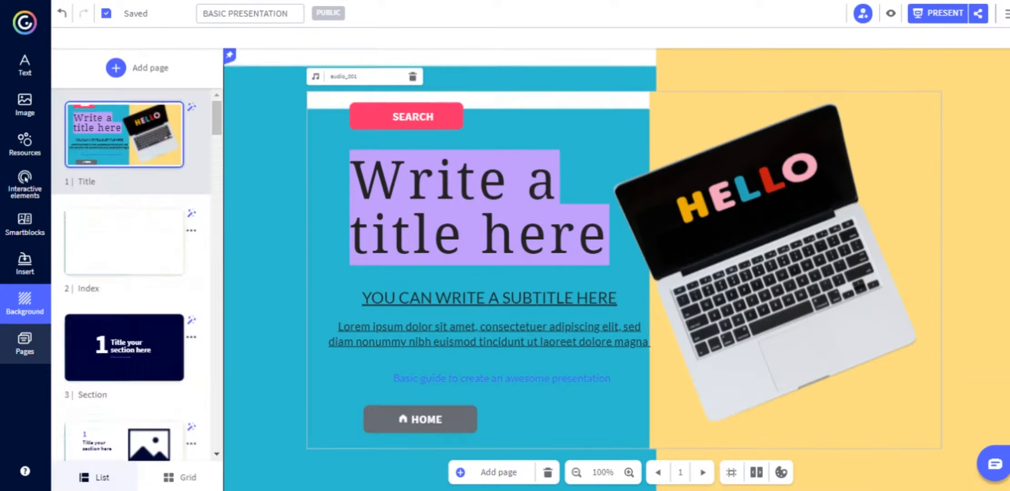
{"action": "left_click_drag", "start_coordinate": [124, 135], "coordinate": [139, 103]}
{"action": "left_click_drag", "start_coordinate": [132, 145], "coordinate": [133, 136]}
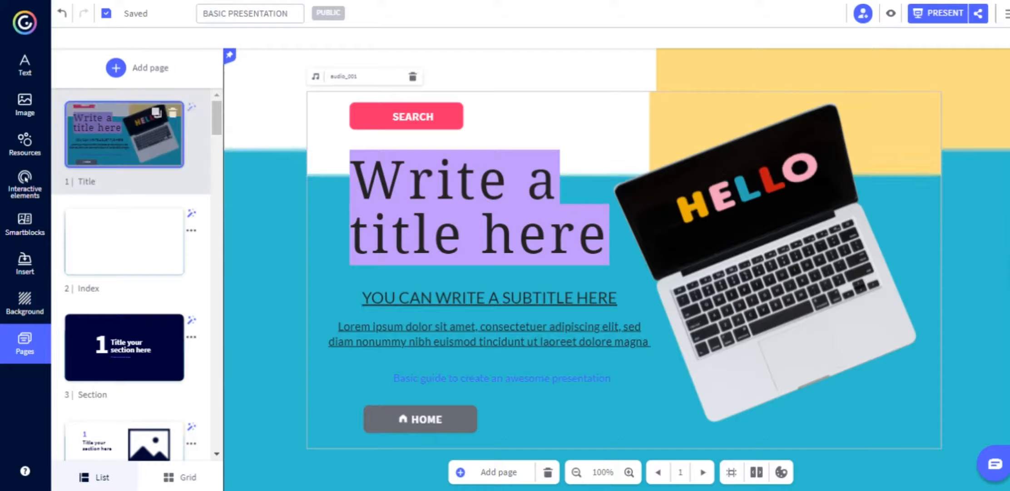
{"action": "left_click", "coordinate": [157, 113]}
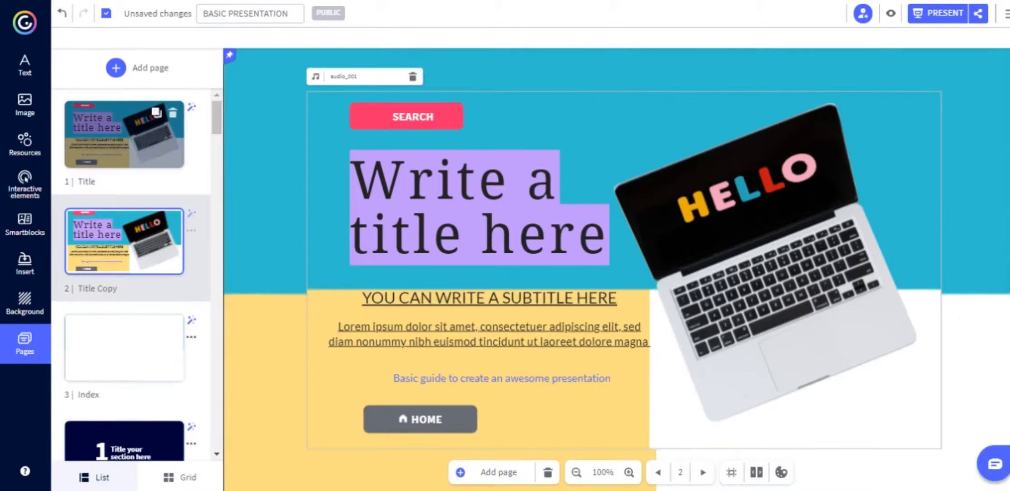
{"action": "left_click", "coordinate": [173, 219]}
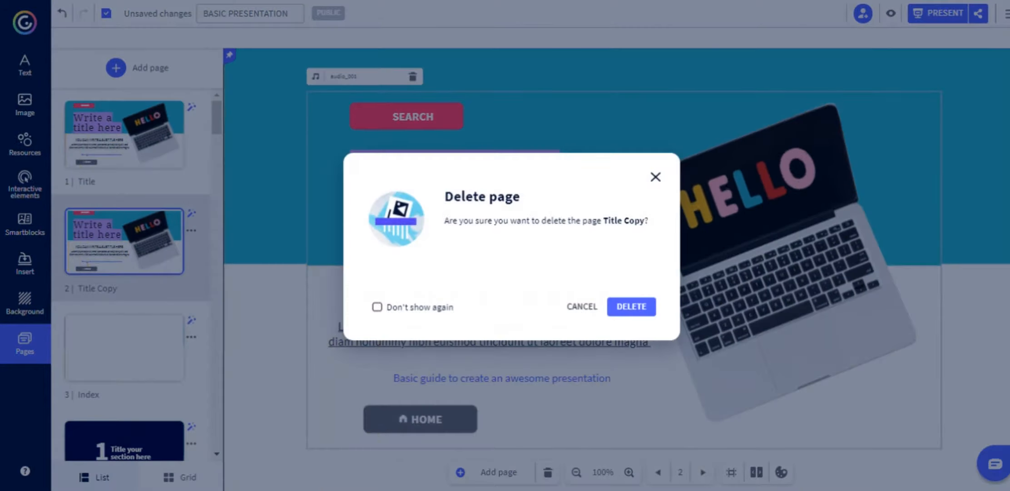
{"action": "left_click", "coordinate": [631, 306]}
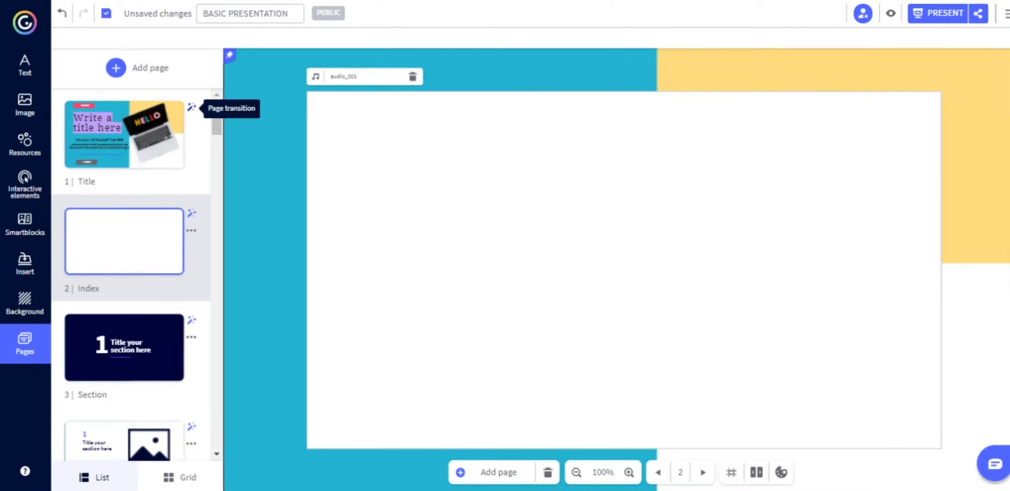
Set a Row horizontal transition on the Title page, browsing Vertical, Center, Canvas and Navigation options.
{"action": "left_click", "coordinate": [192, 107]}
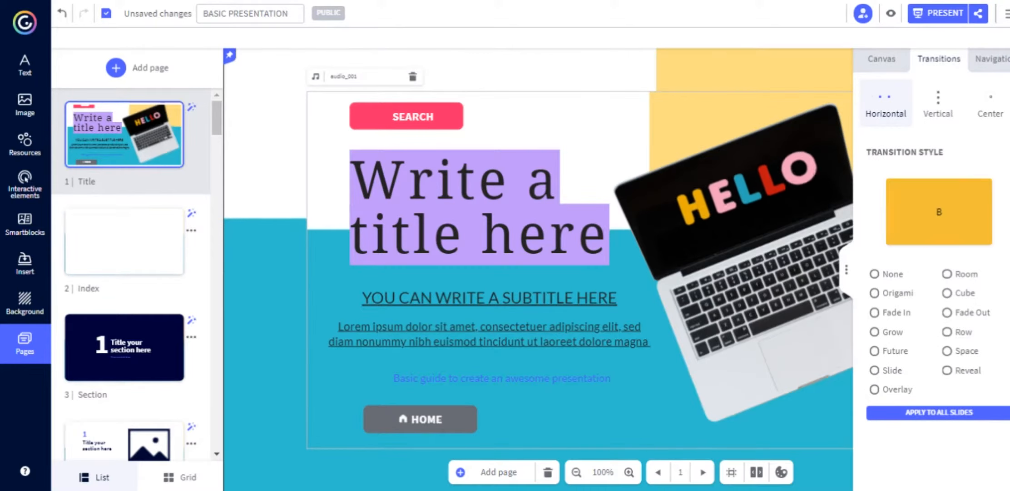
{"action": "left_click", "coordinate": [947, 331]}
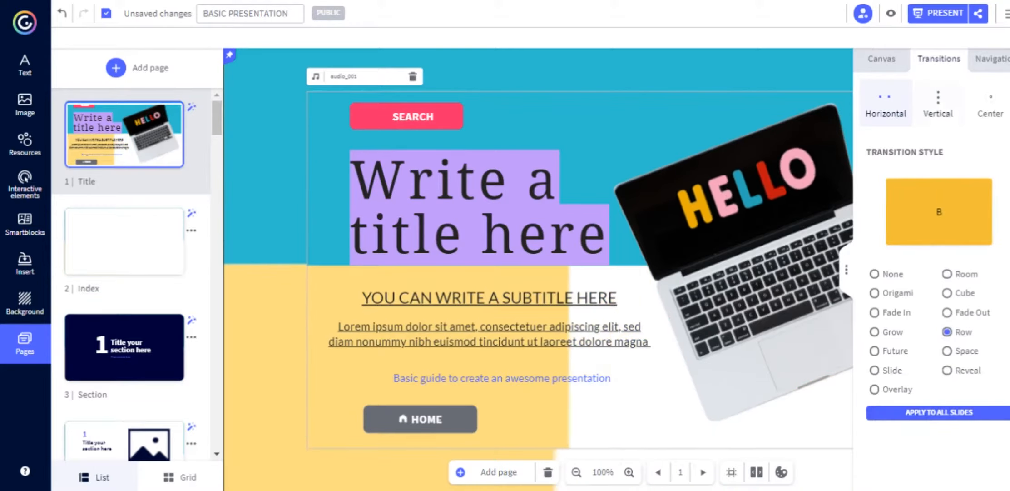
{"action": "left_click", "coordinate": [938, 103]}
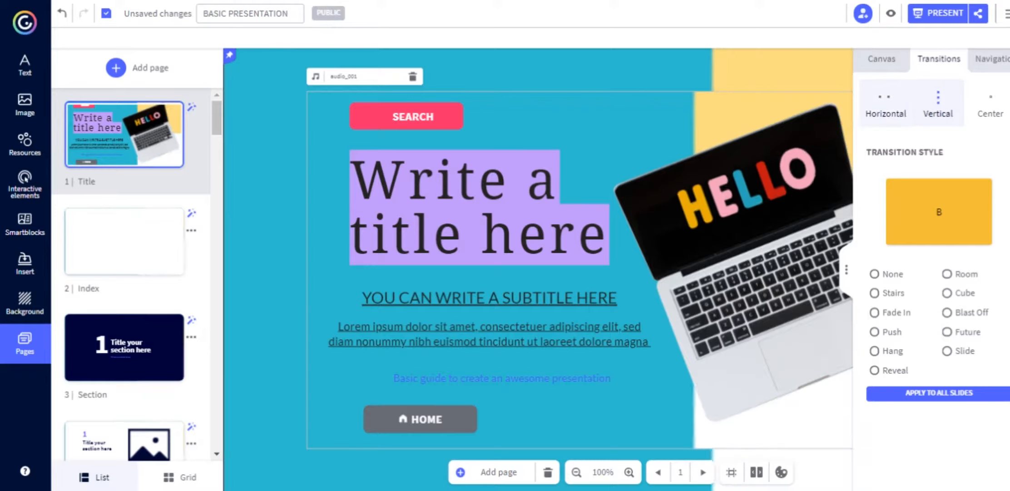
{"action": "left_click", "coordinate": [938, 104]}
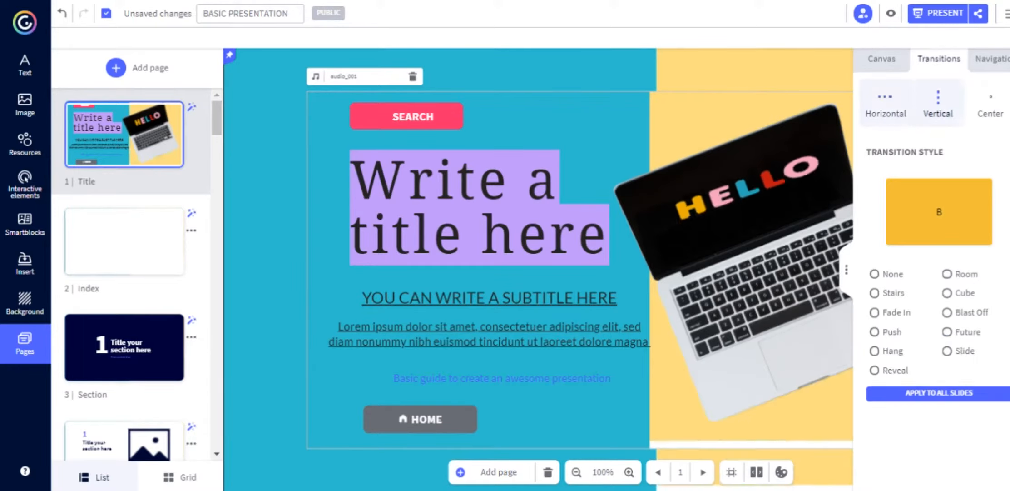
{"action": "left_click", "coordinate": [990, 104]}
{"action": "left_click", "coordinate": [882, 59]}
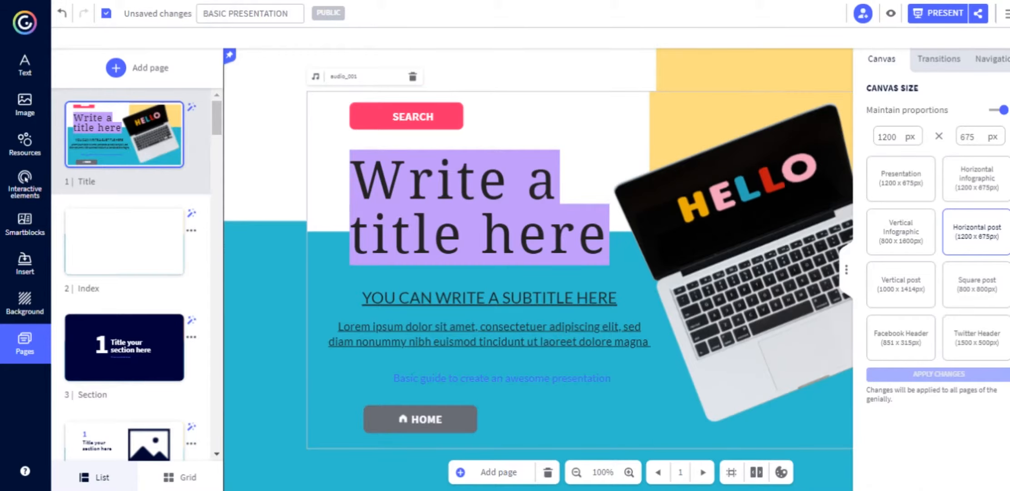
{"action": "left_click", "coordinate": [993, 59]}
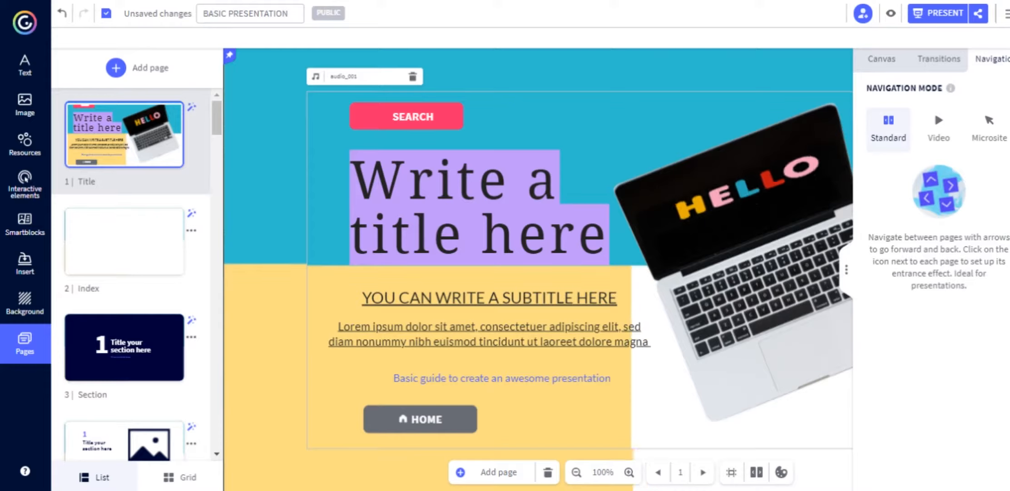
{"action": "left_click", "coordinate": [846, 270]}
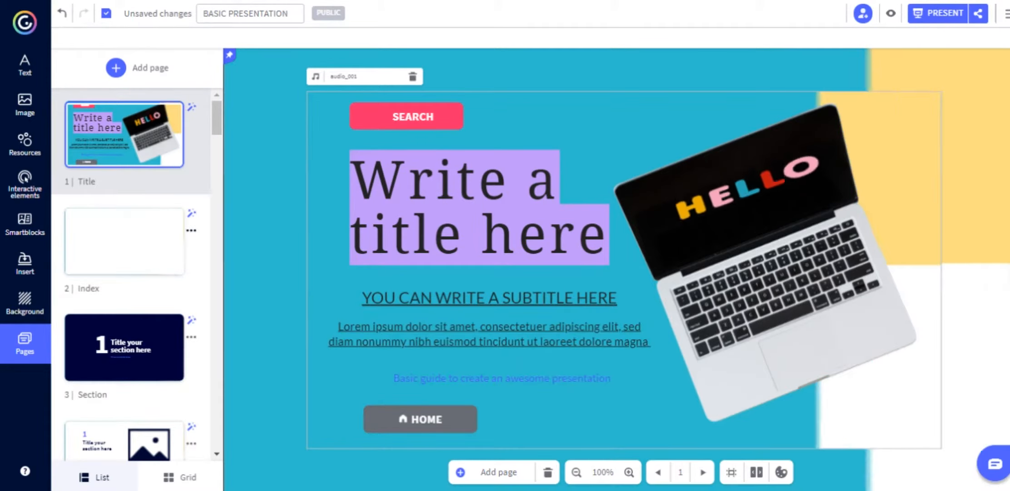
{"action": "left_click", "coordinate": [191, 230]}
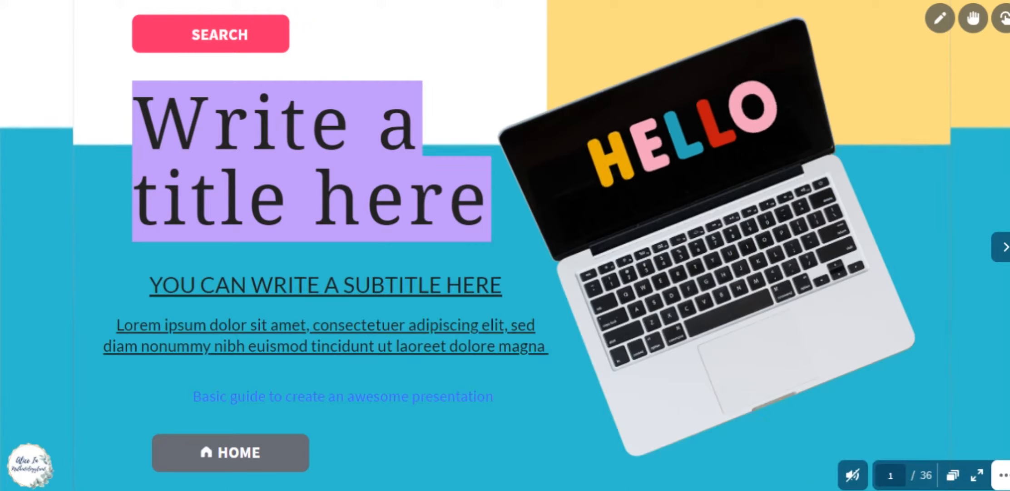
Switch back to the editor tab, then return to the view.genial.ly presentation viewer.
{"action": "key", "text": "ctrl+shift+Tab"}
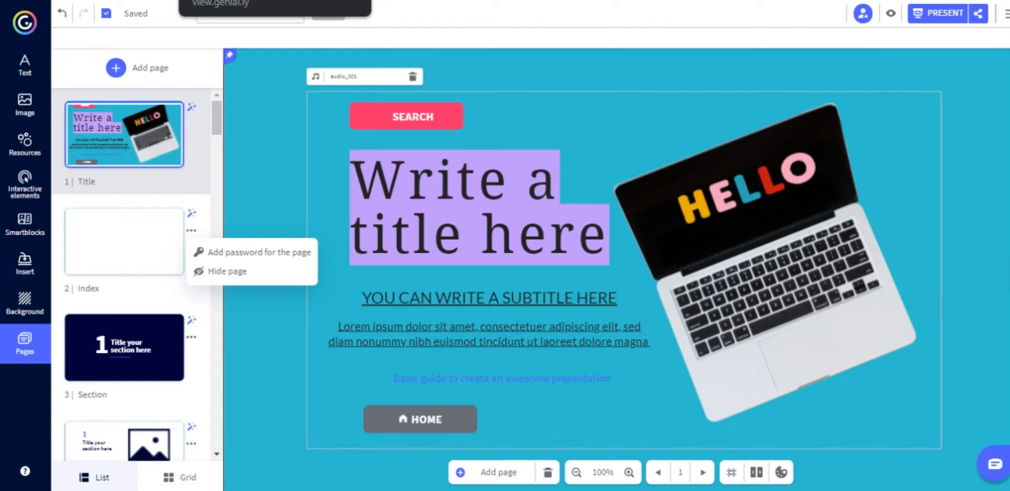
{"action": "left_click", "coordinate": [236, 0]}
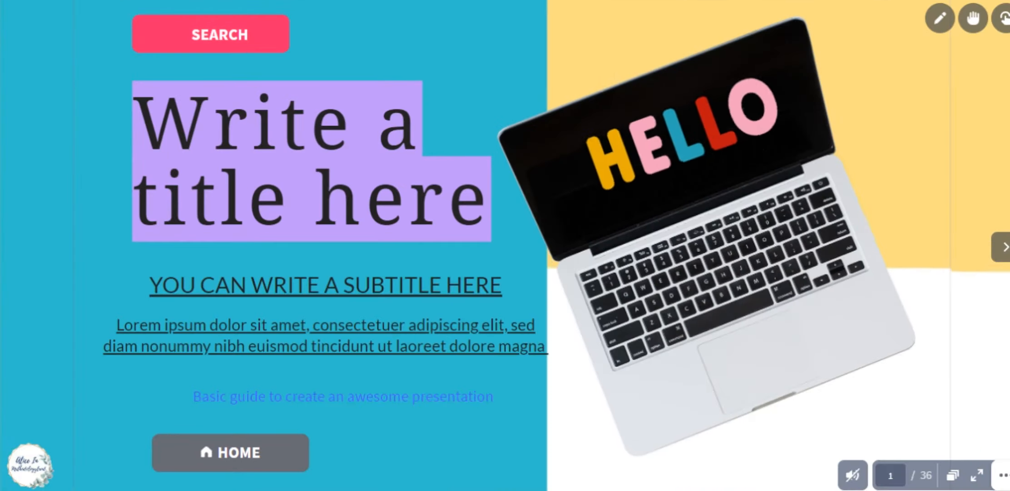